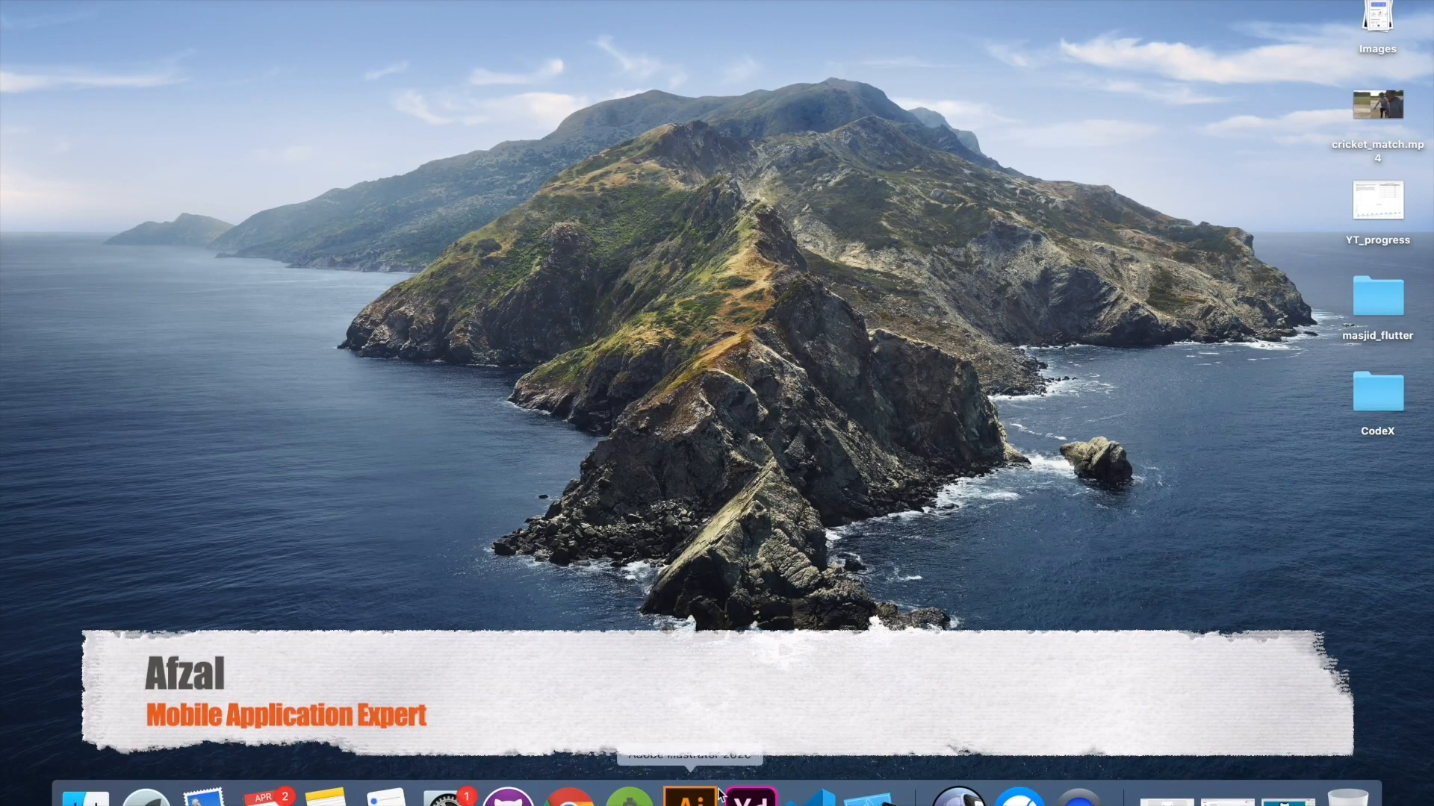
Switch to Adobe XD, create a document with an iPhone X/XS/11 Pro artboard (375 × 812 px), and check the Jobs Dashboard reference mockup
left_click(749, 793)
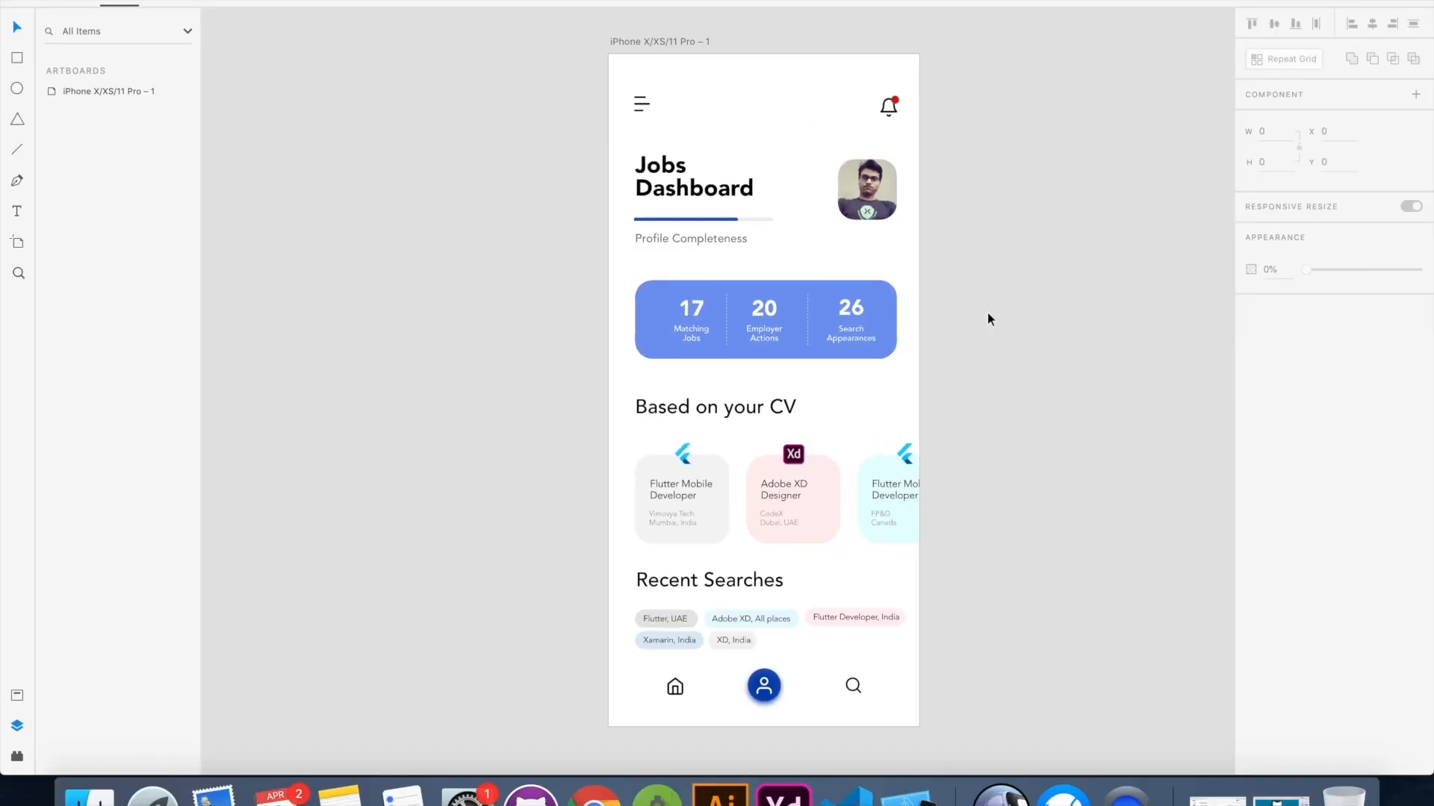
key("super+n")
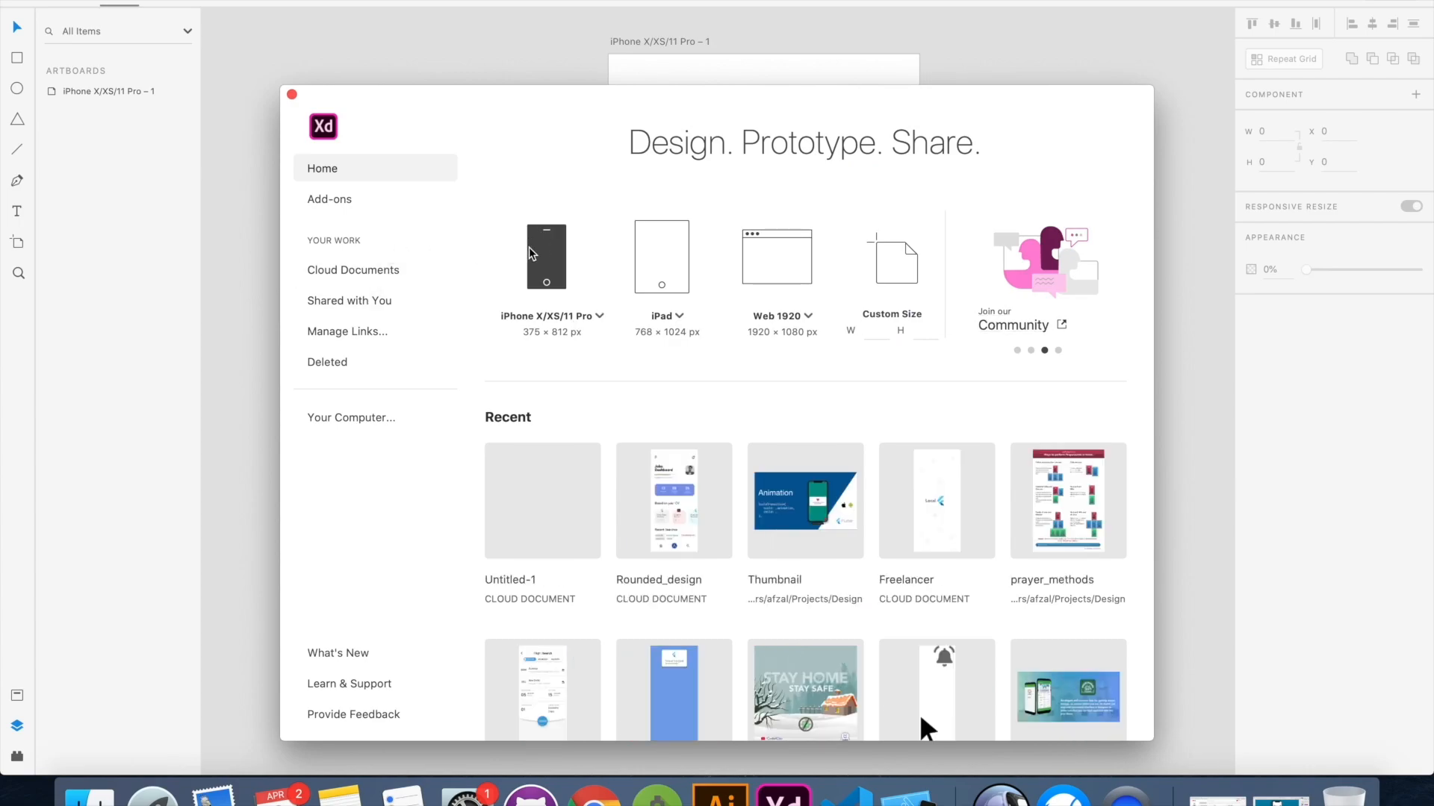
left_click(528, 248)
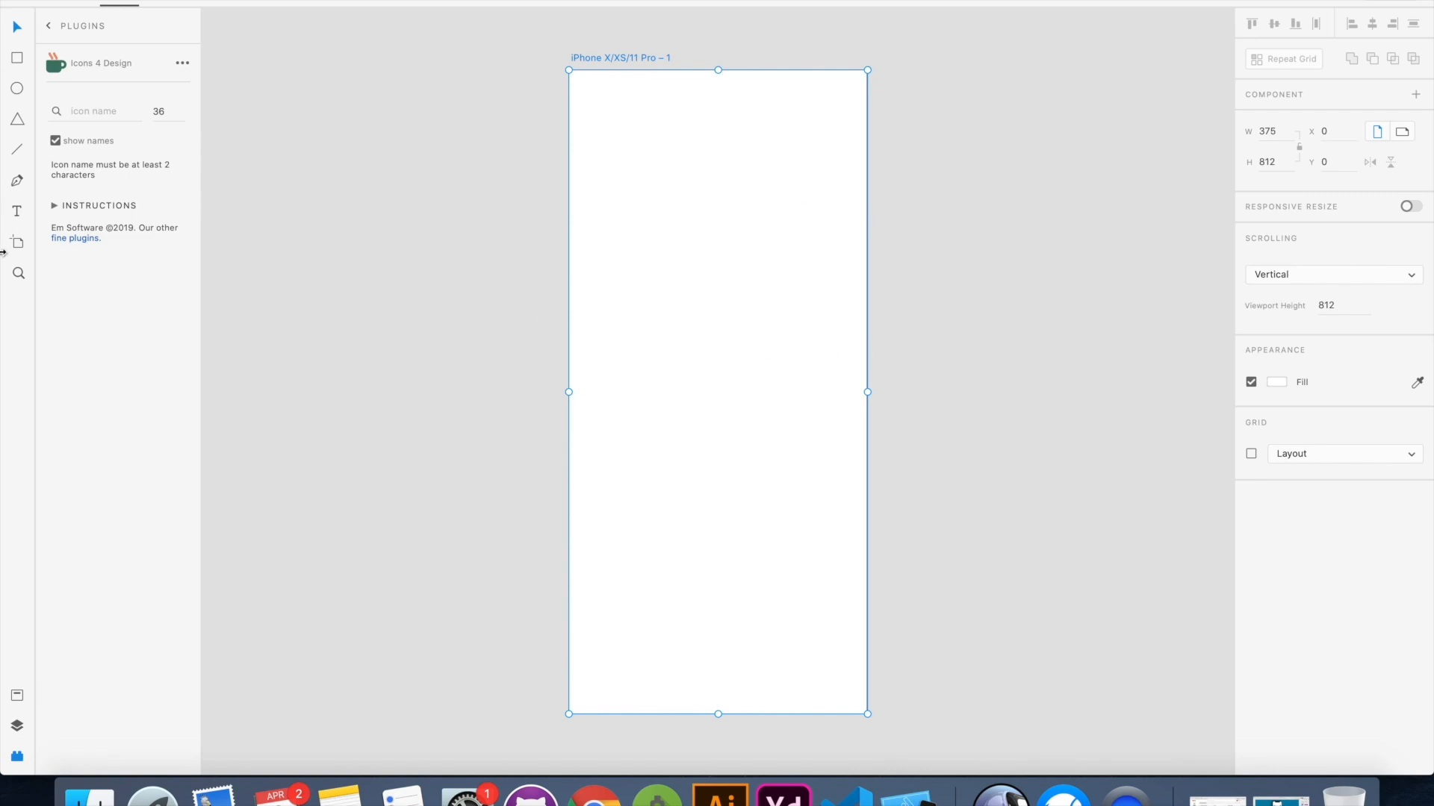
left_click(1001, 793)
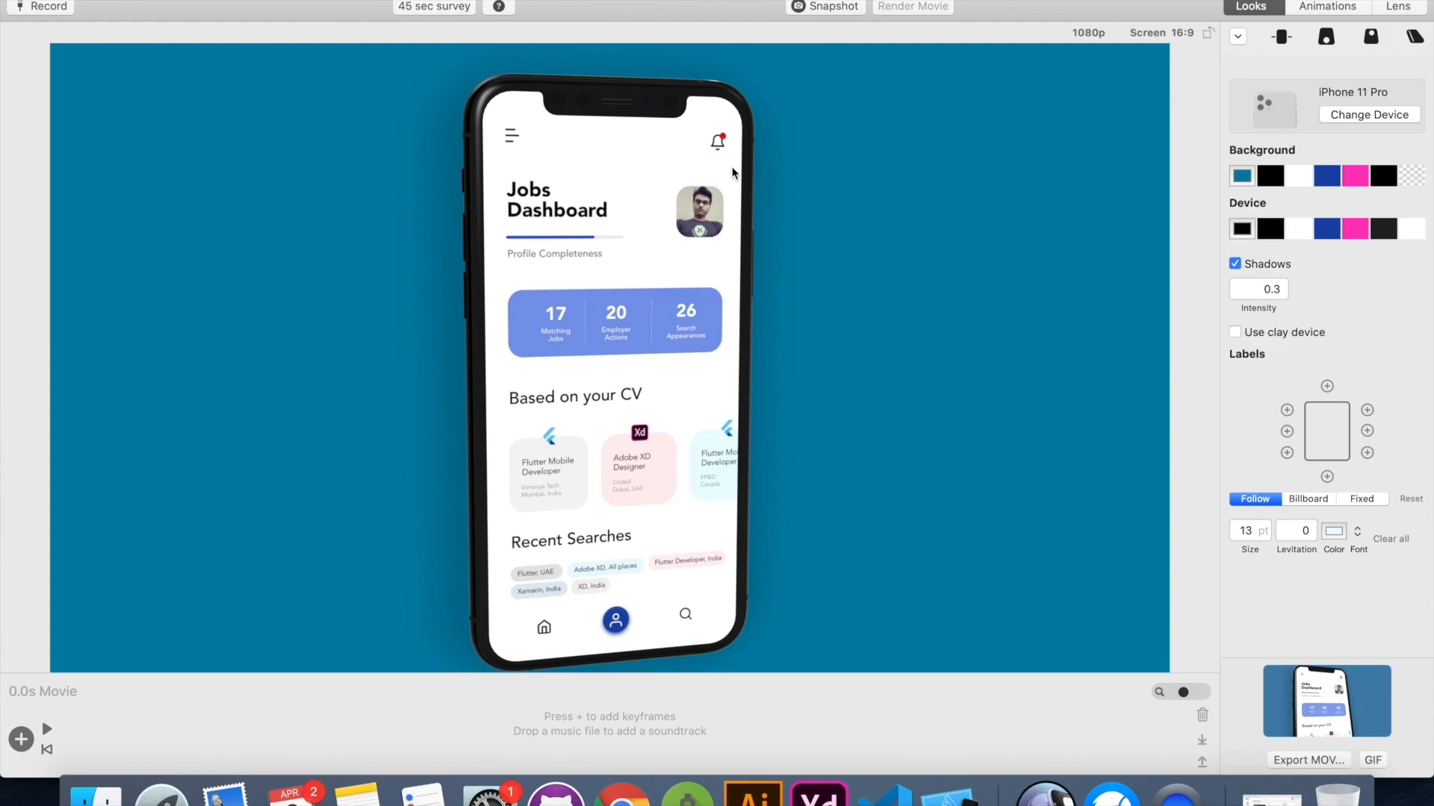
key("super+Tab")
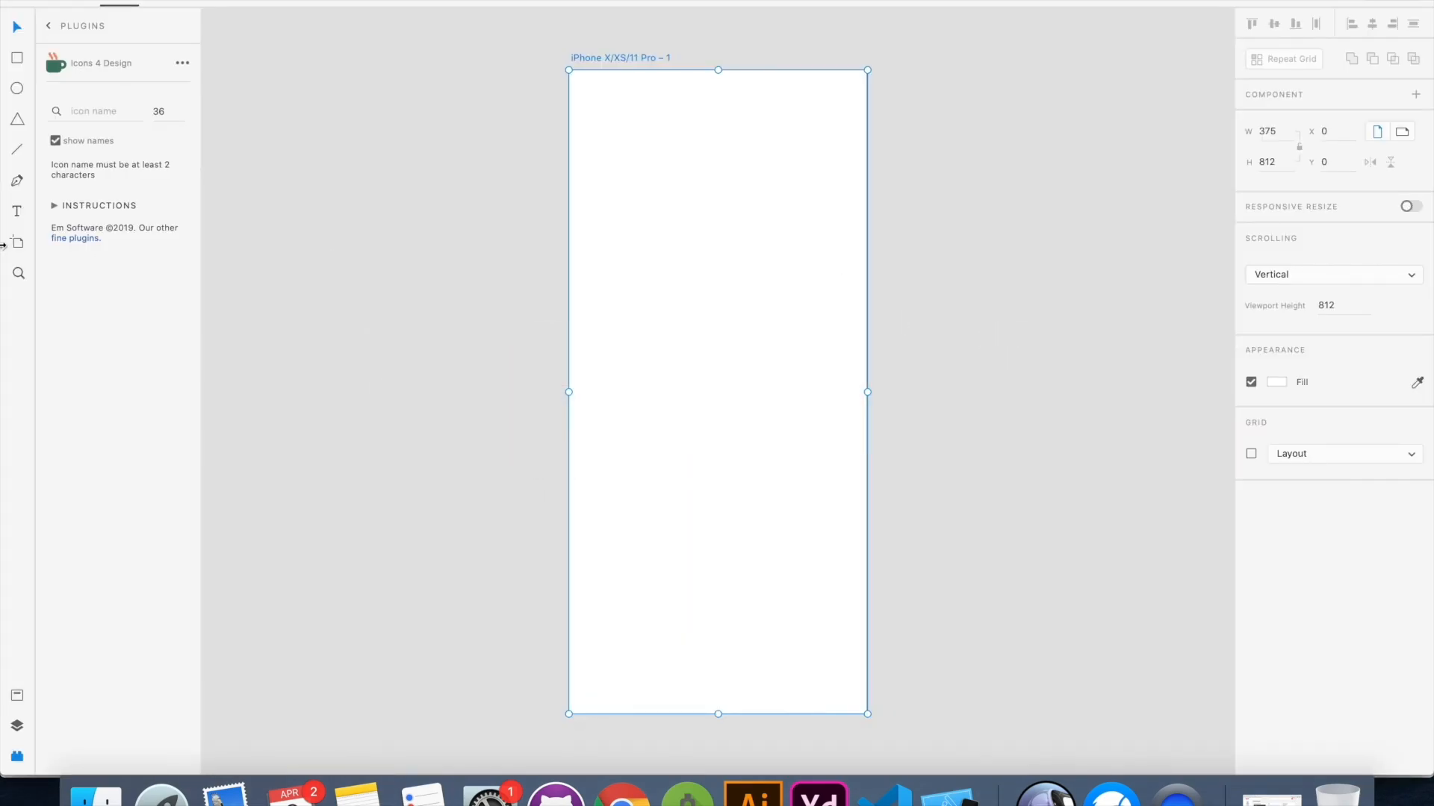
Draw a horizontal line about 20 px wide near the artboard's upper-left corner and set its border size to 2
left_click(16, 150)
mouse_move(589, 110)
left_mouse_down()
mouse_move(621, 107)
mouse_move(603, 110)
left_mouse_up()
scroll(615, 117, "up", 10)
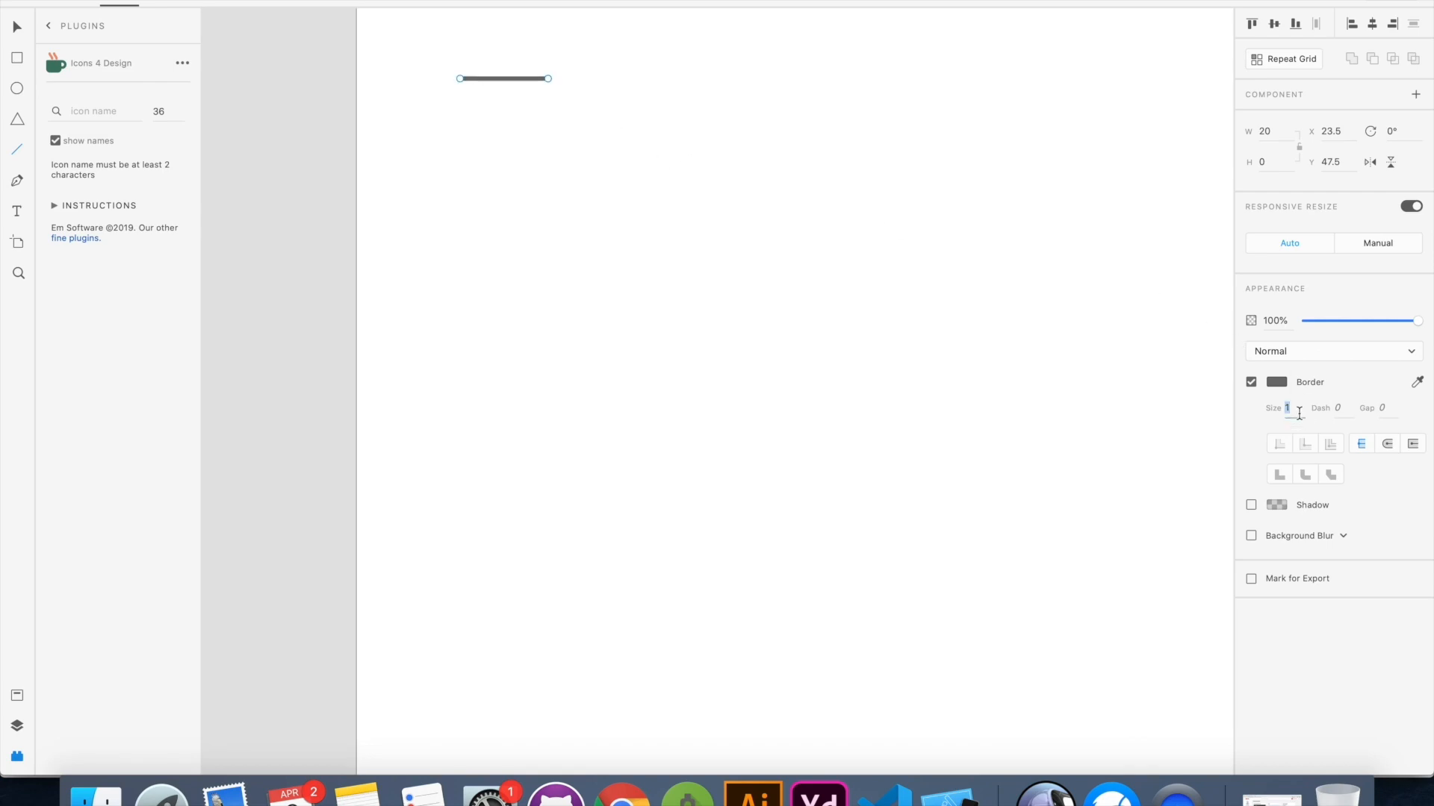
type("2")
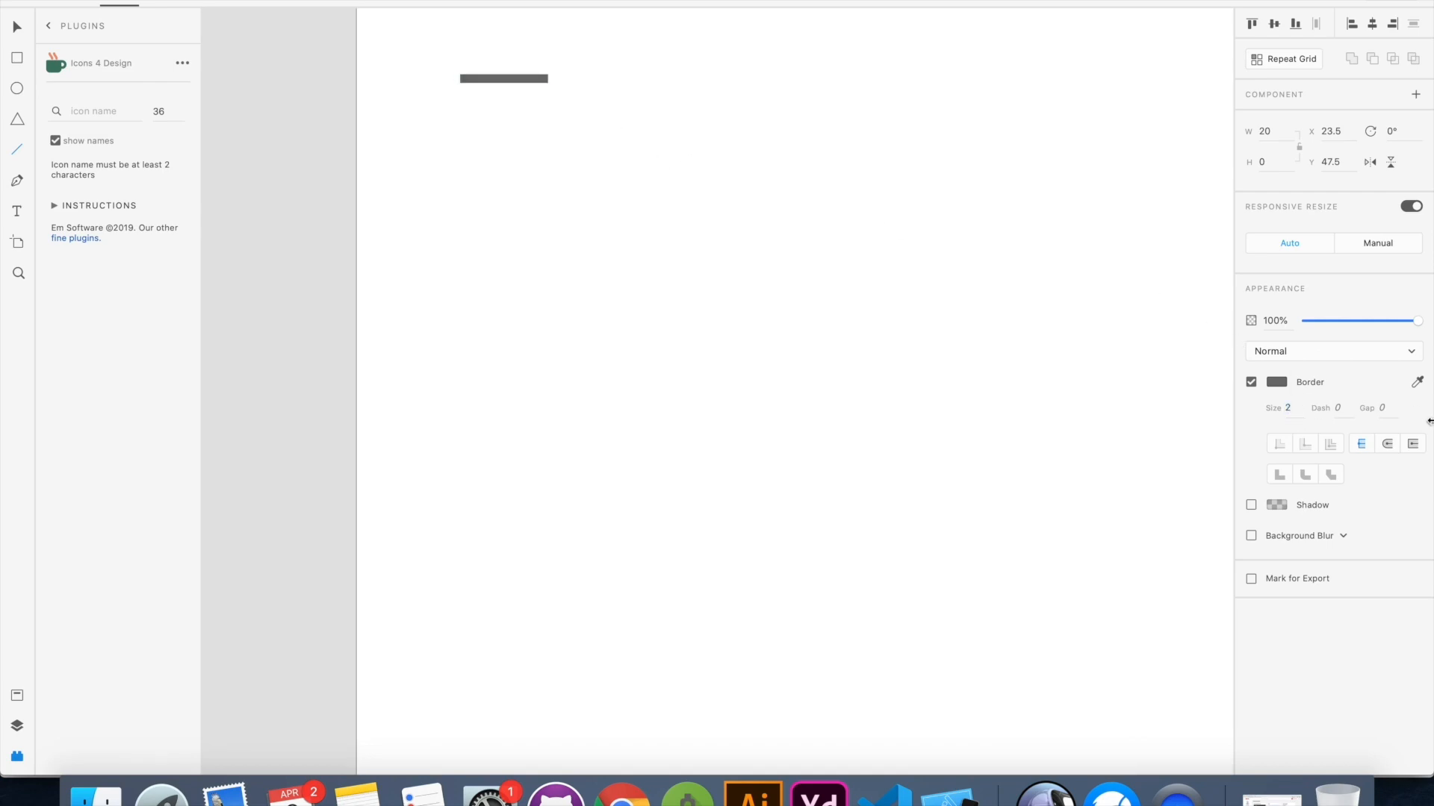
key("Escape")
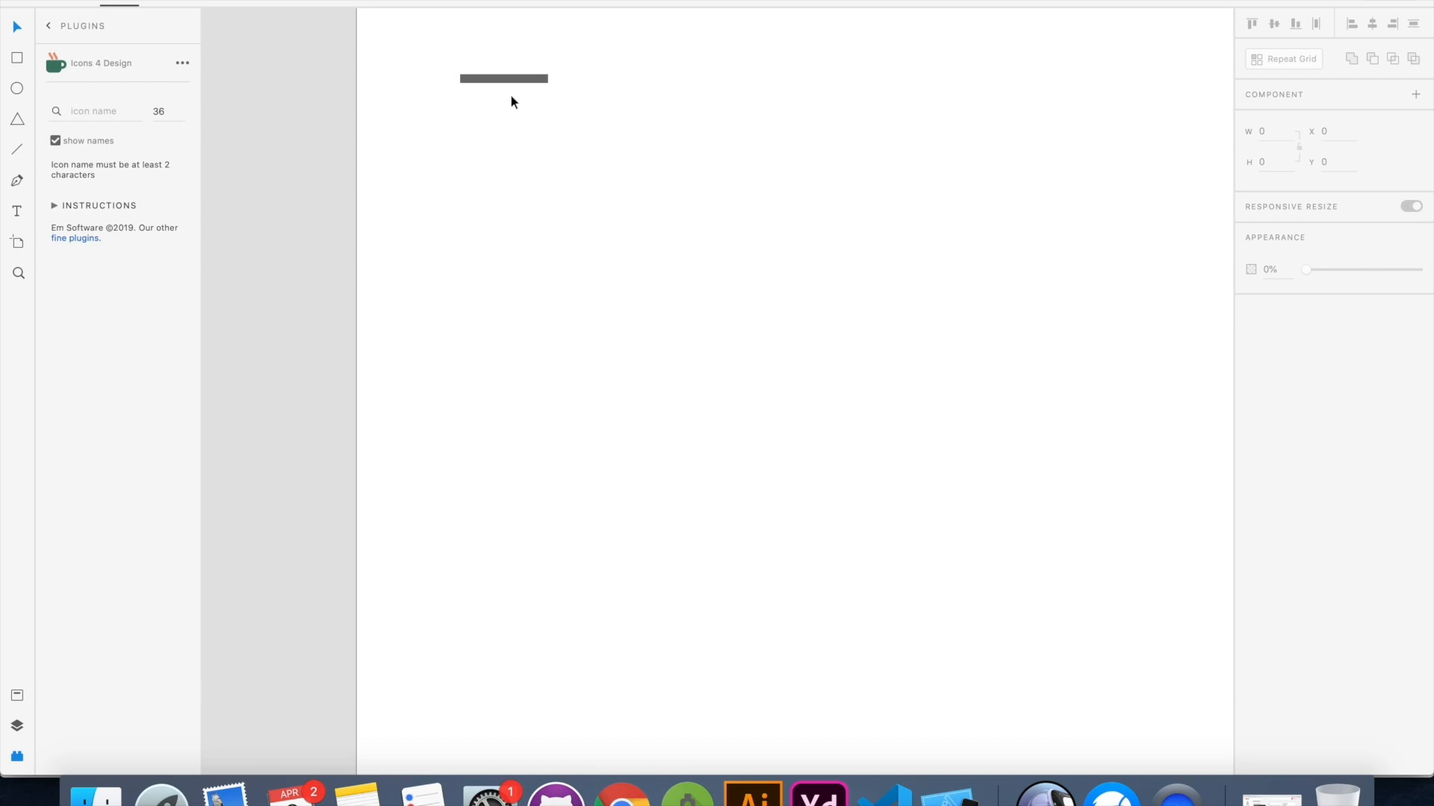
Give the short horizontal line round end caps
left_click(513, 78)
left_click(575, 215)
left_click(521, 79)
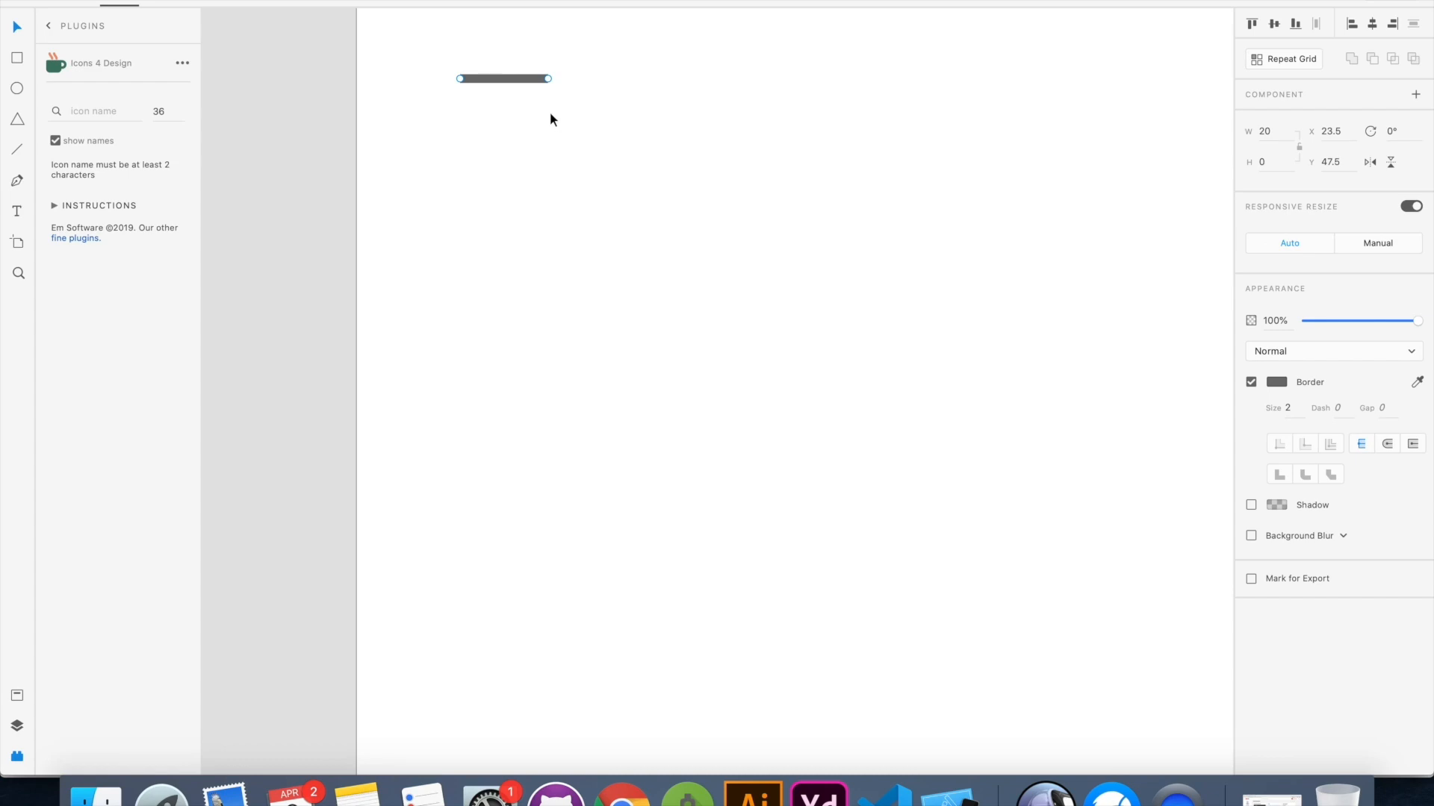
left_click(1387, 446)
left_click(530, 118)
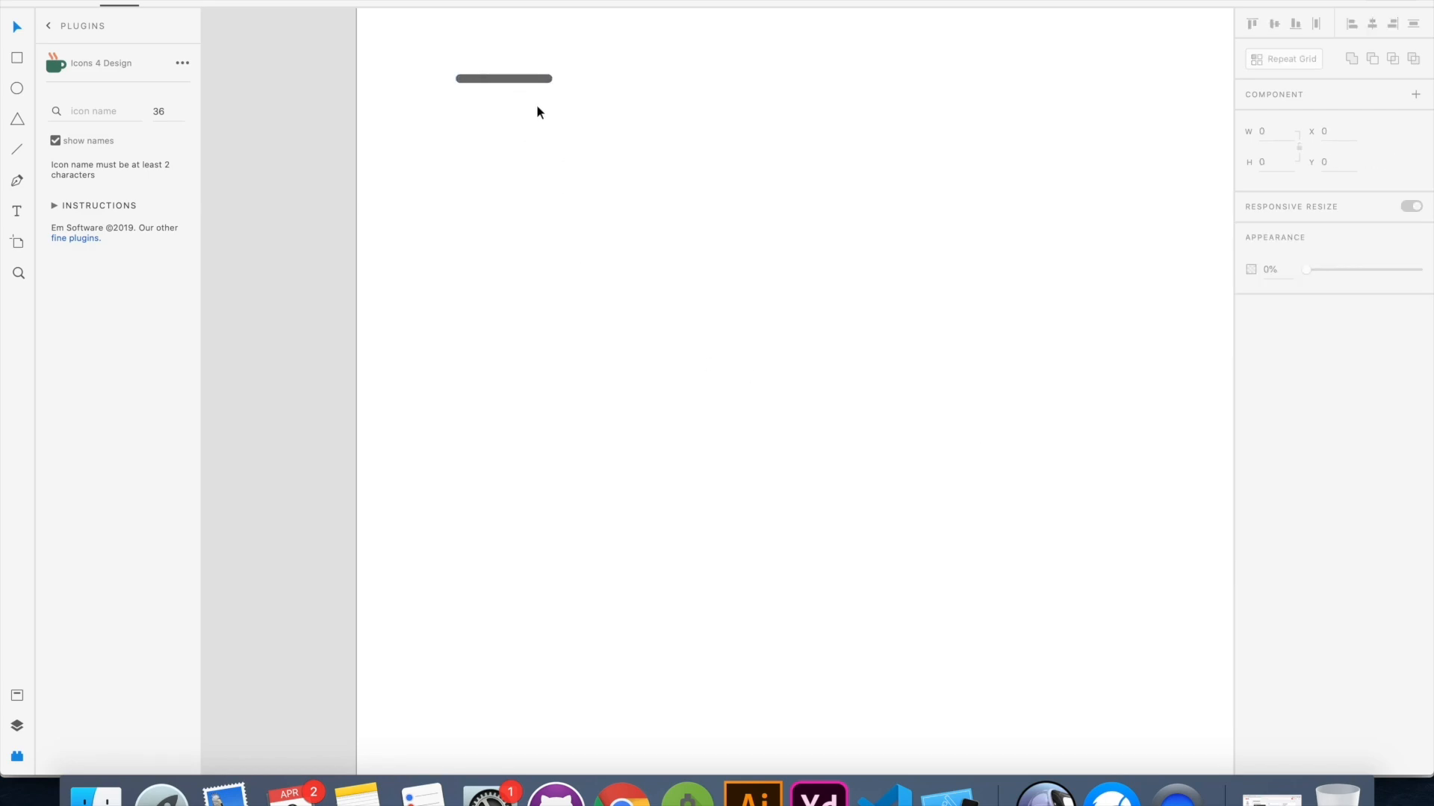
Duplicate the line into three stacked, left-aligned bars, with the middle bar longest and the lowest one shortest
left_click(526, 81)
left_click_drag(550, 79, 522, 150)
key("super+d")
left_click(625, 144)
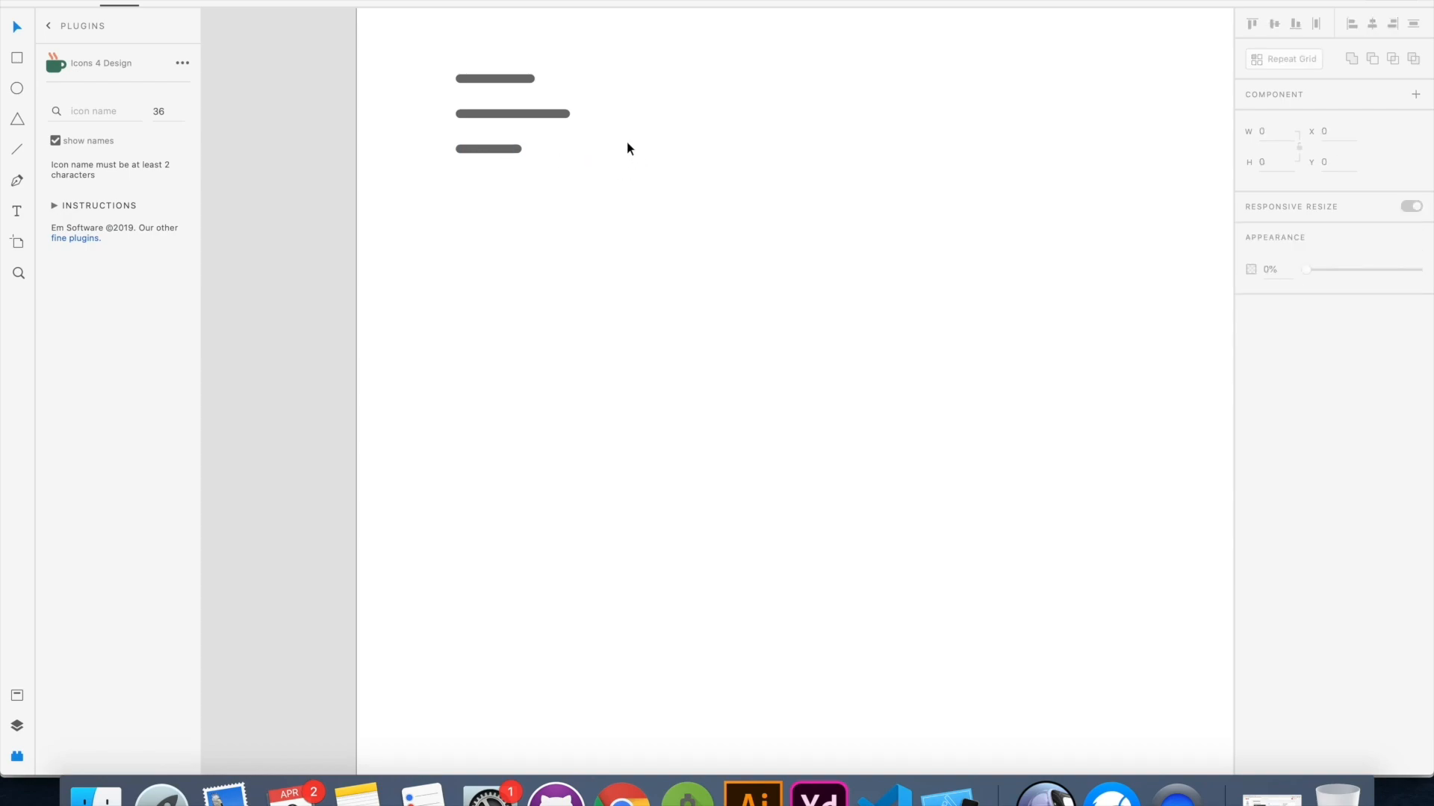
Group the three bars into a menu icon and align it to a new vertical guide 24 px from the artboard's left edge
scroll(637, 114, "down", 5)
scroll(638, 113, "down", 3)
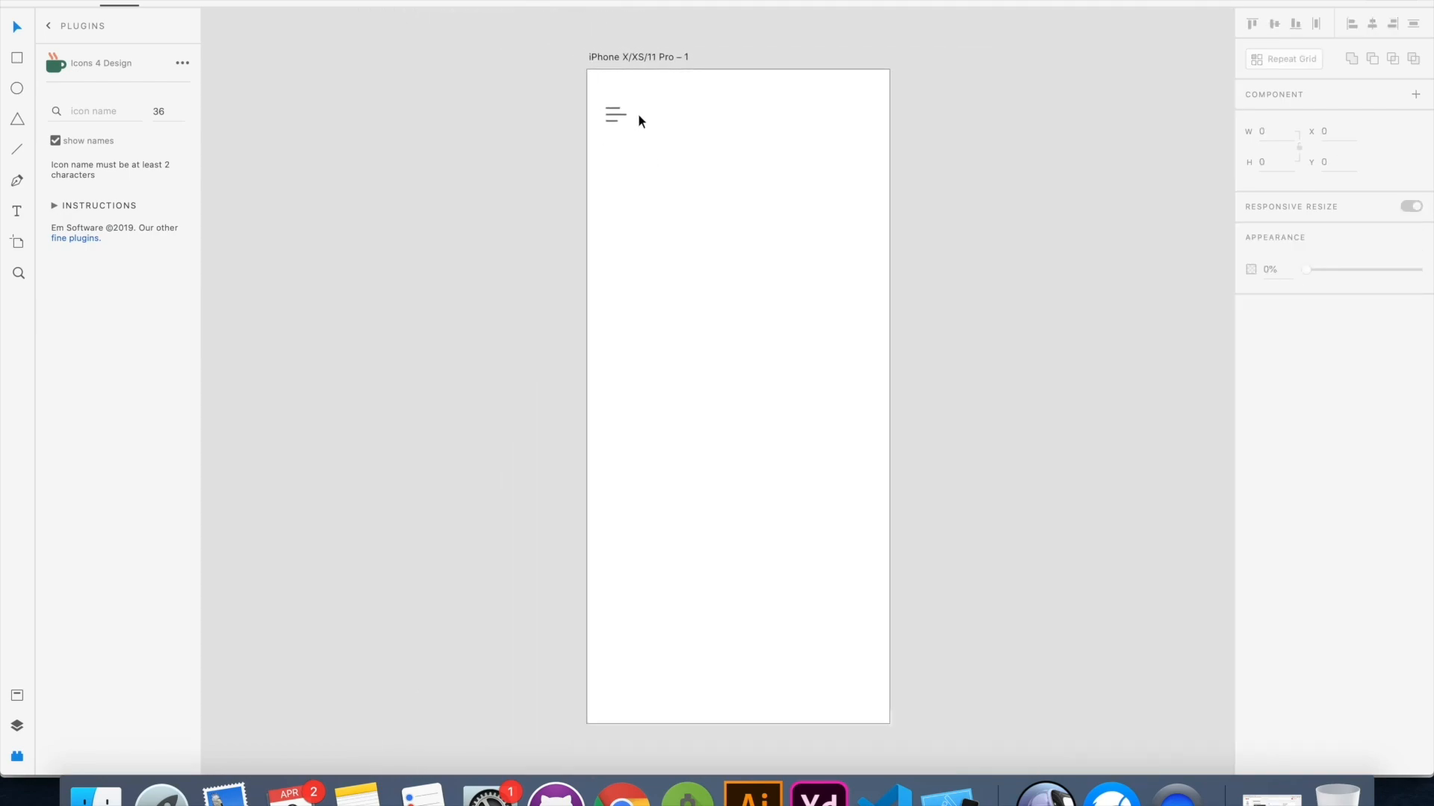
left_click_drag(552, 207, 689, 315)
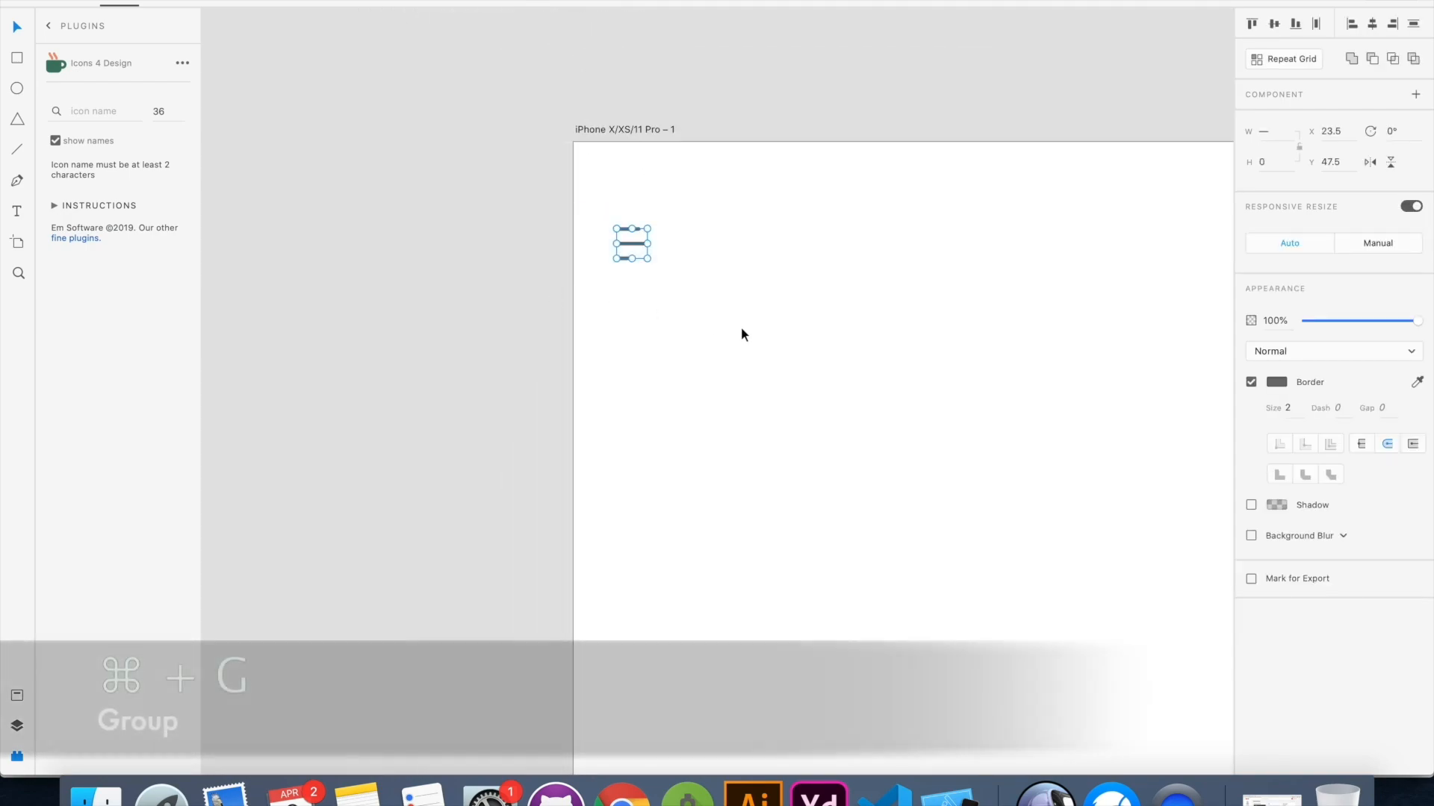
key("super+g")
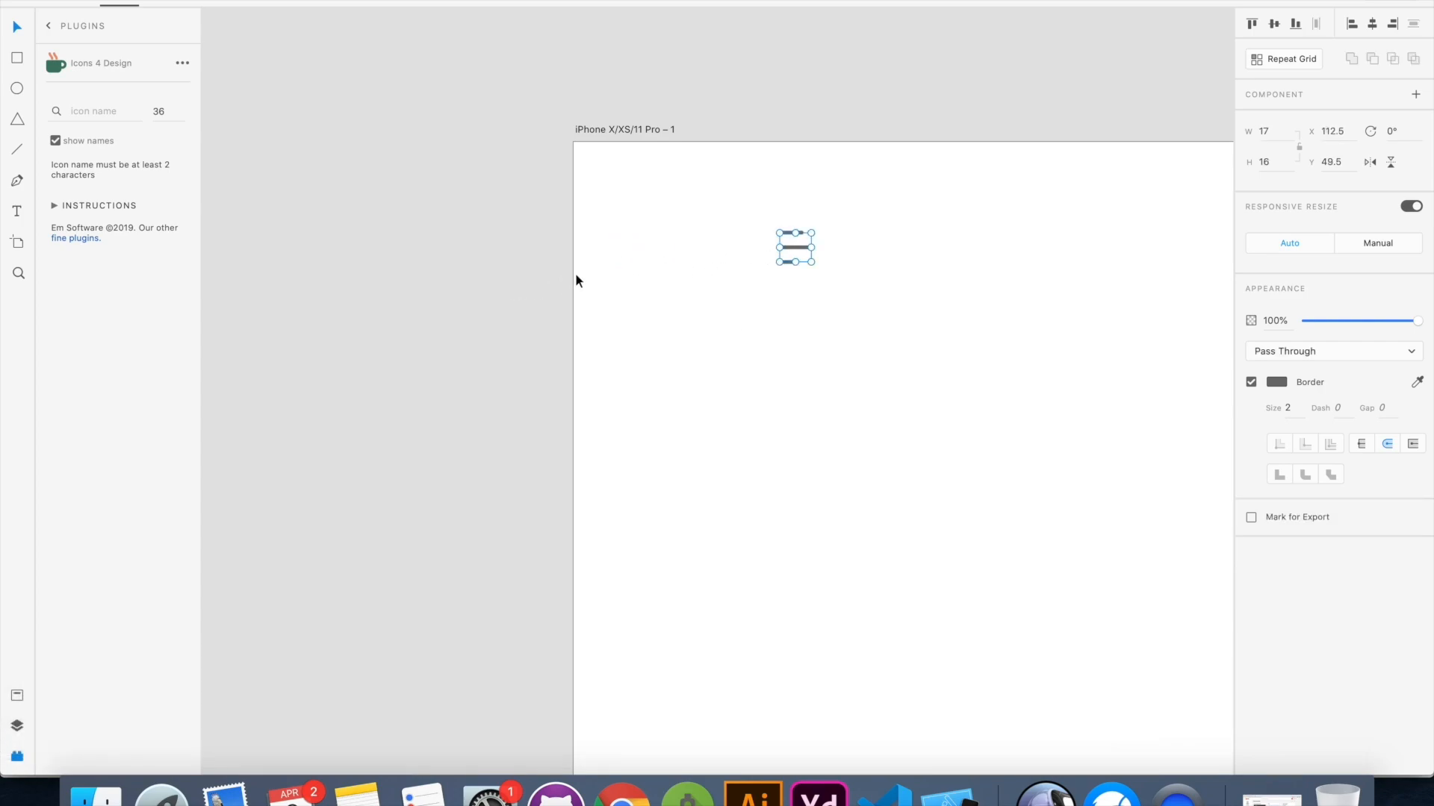
left_click_drag(571, 271, 617, 269)
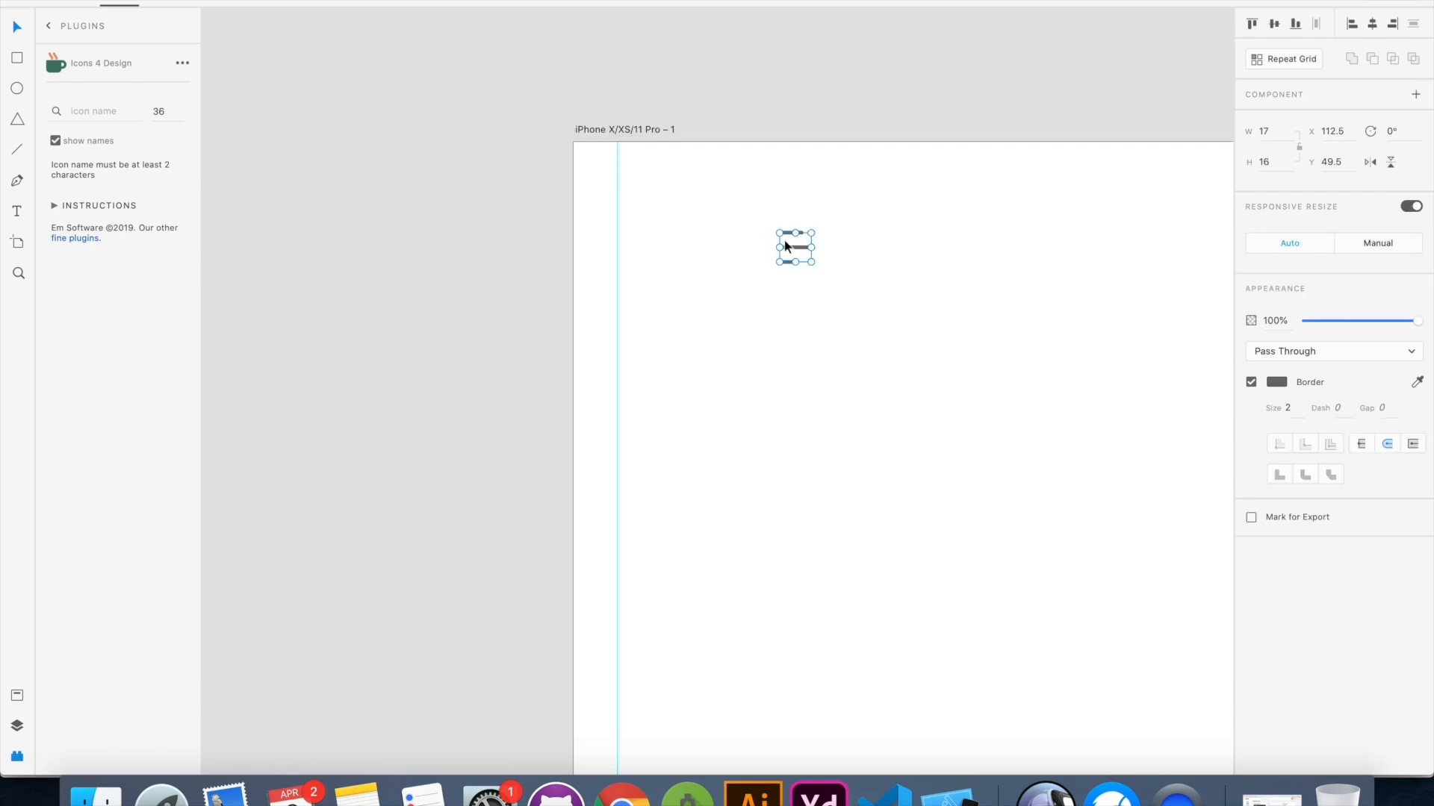
left_click_drag(800, 245, 642, 246)
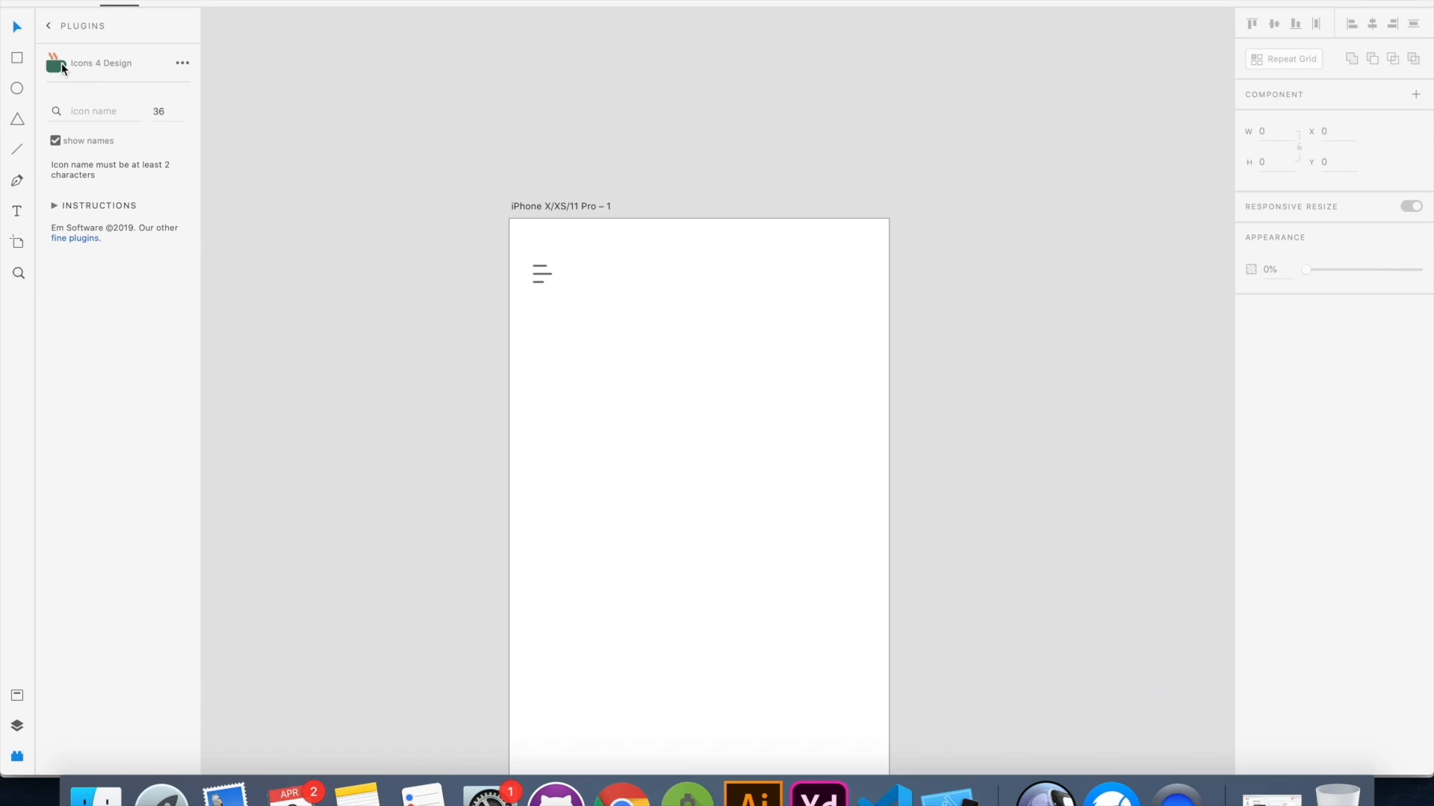
Search the Icons 4 Design plugin for "bell" and place the Feather outline bell near the artboard's upper-right corner
left_click(103, 114)
type("bell")
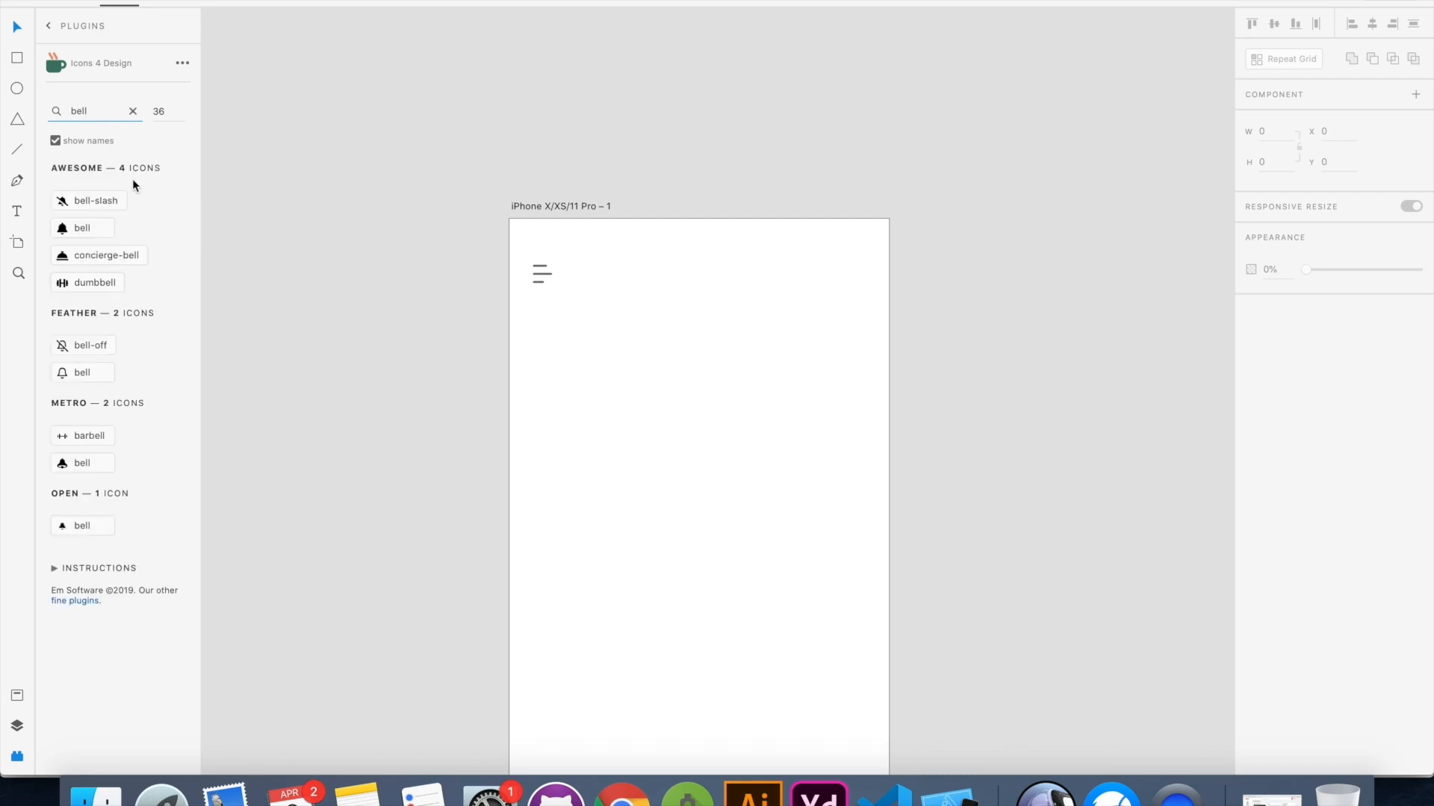
left_click(85, 374)
left_click_drag(532, 234, 852, 274)
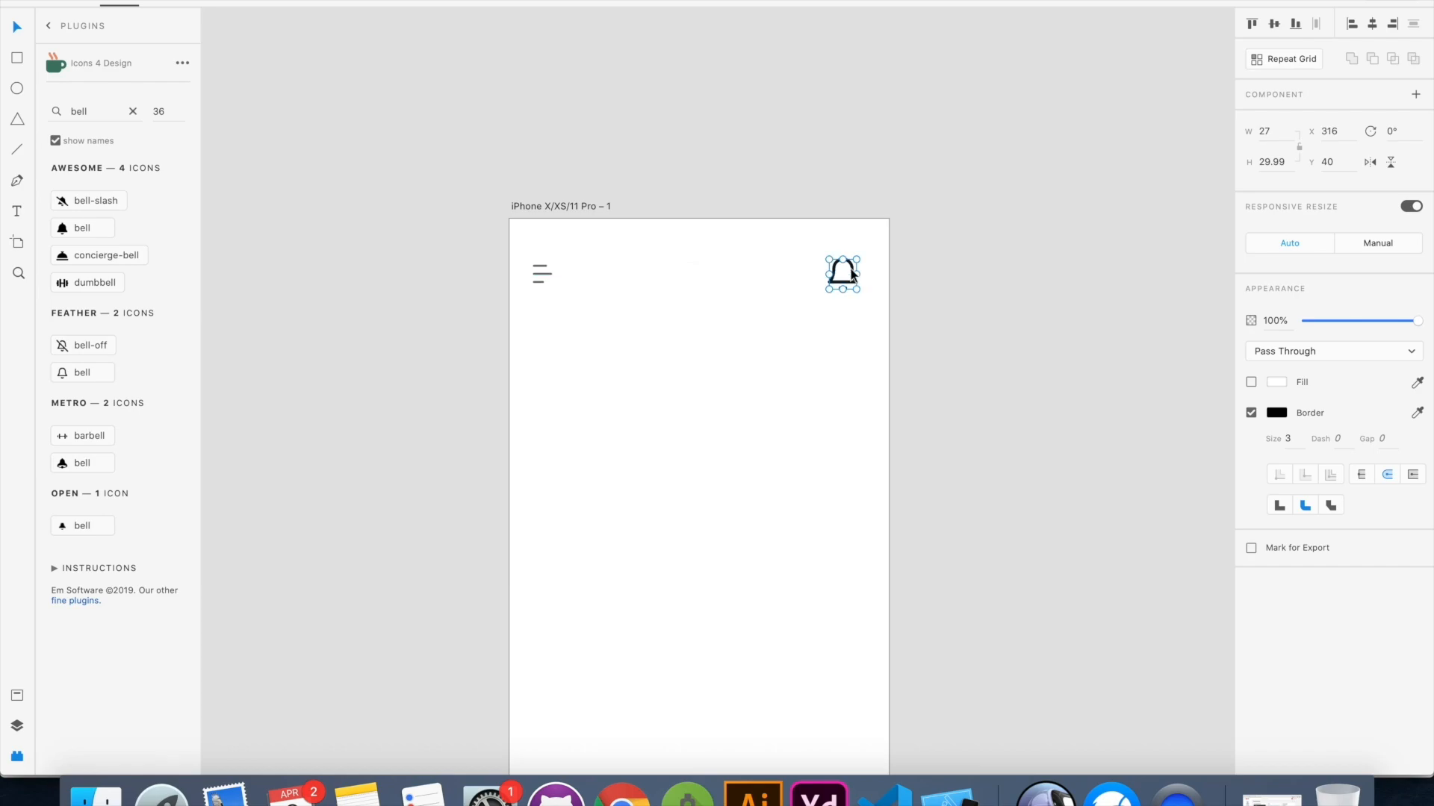
Scale the bell icon down slightly and set its border size to 2
left_click_drag(857, 259, 850, 263)
type("2")
key("Return")
Add a vertical guide along the artboard's right margin and align the bell icon to it, level with the menu icon
left_click_drag(839, 279, 819, 276)
left_click_drag(499, 359, 865, 340)
left_click(814, 275)
left_click_drag(814, 275, 852, 274)
left_click(840, 317)
Change the menu icon's border color to black
left_click(546, 275)
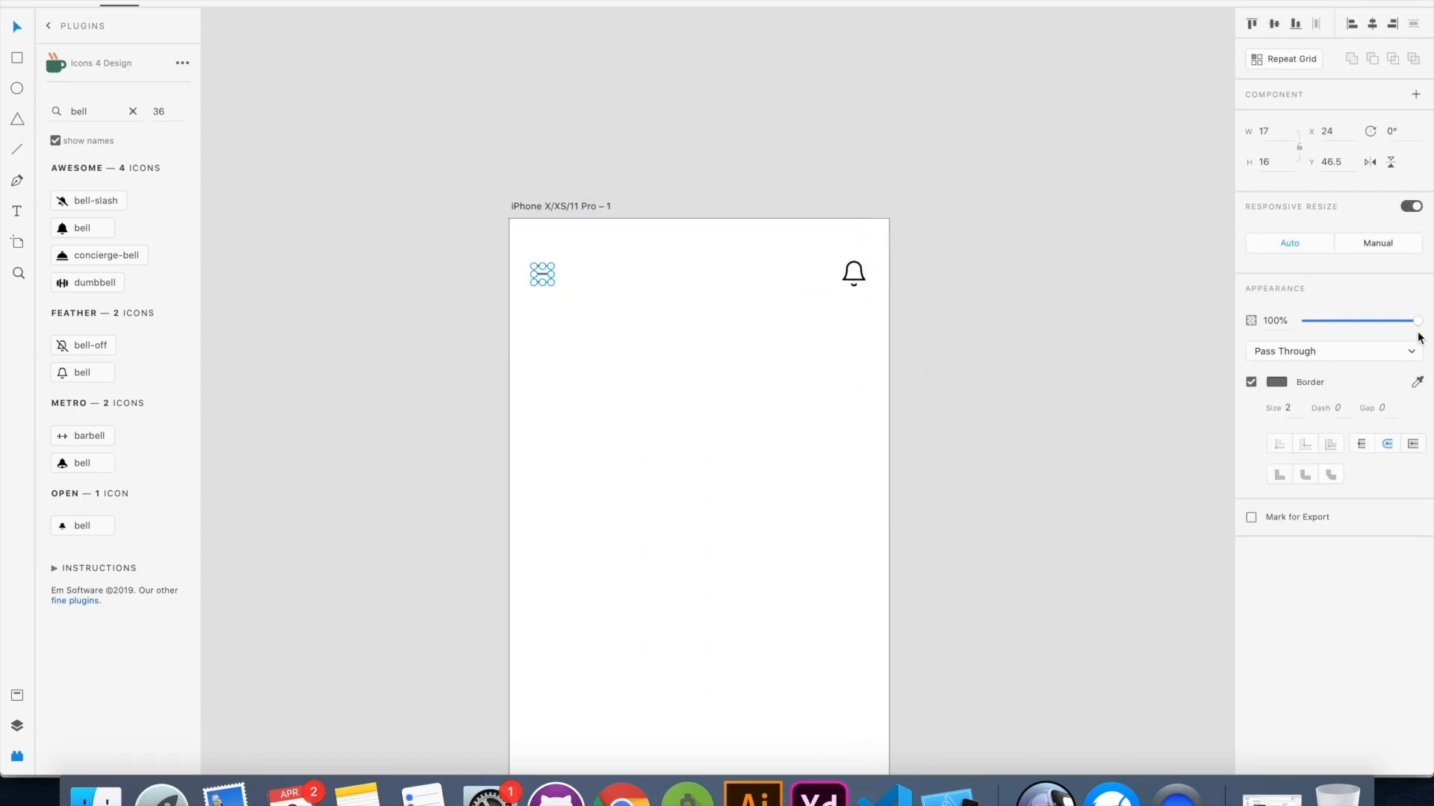
left_click(1271, 386)
left_click_drag(1115, 398, 982, 465)
left_click(883, 363)
scroll(883, 362, "up", 5)
scroll(883, 361, "down", 4)
scroll(881, 360, "up", 2)
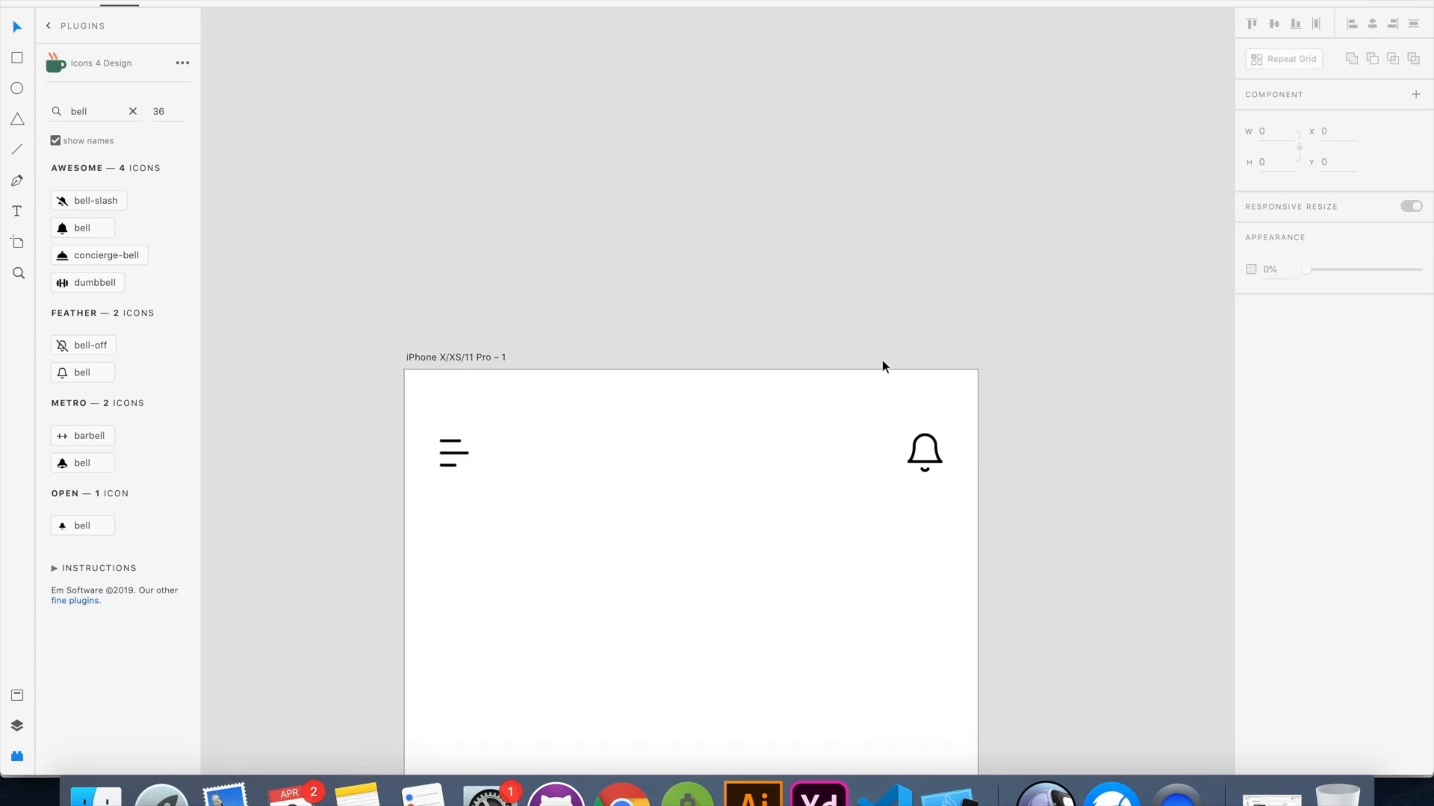
Draw a 12 × 12 circle over the bell's upper-right corner as a notification badge and fill it with red #FF0000
left_click(17, 89)
mouse_move(925, 422)
left_mouse_down()
mouse_move(950, 446)
mouse_move(938, 443)
left_mouse_up()
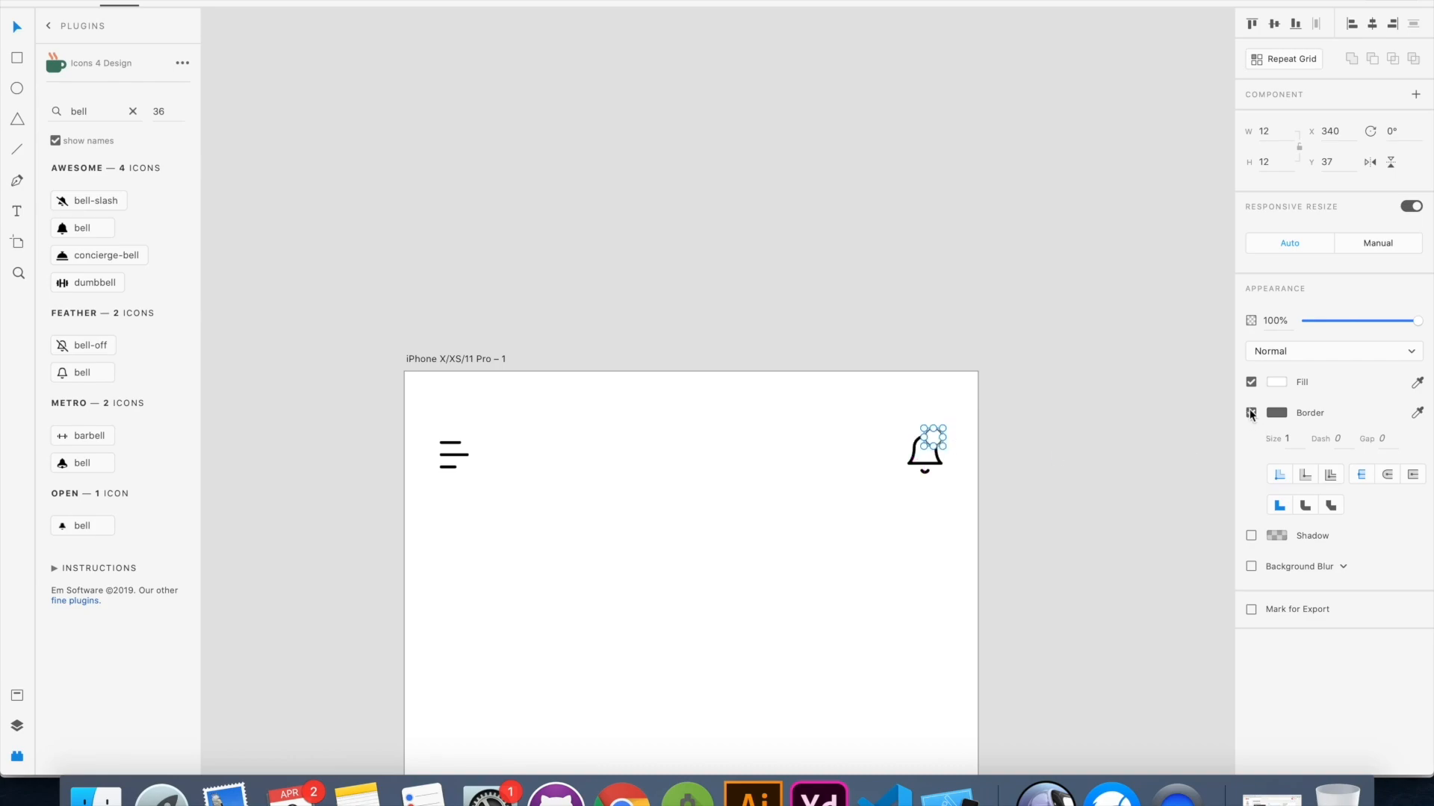
left_click(1276, 382)
left_click_drag(1138, 367, 1226, 256)
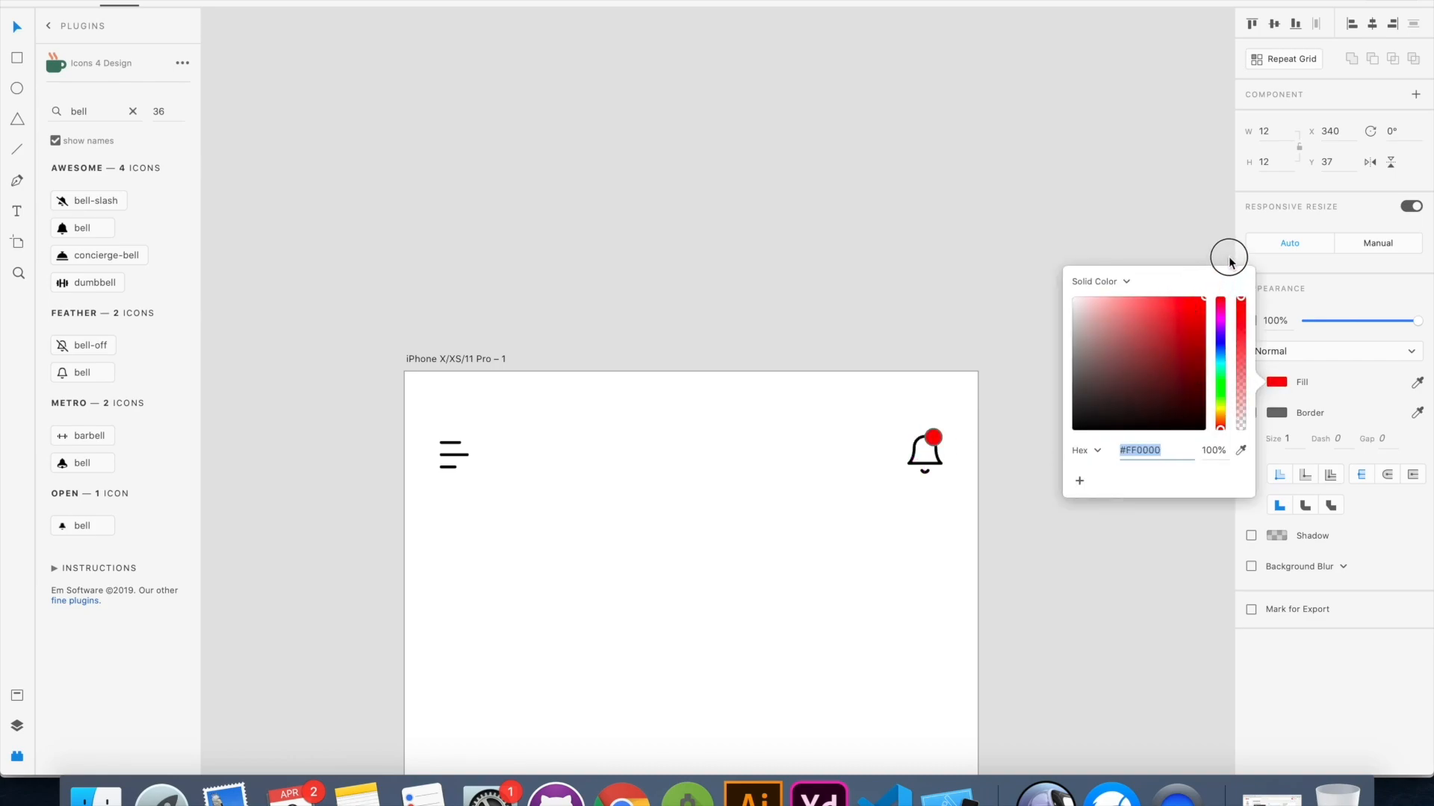
left_click(1227, 591)
Change the red notification badge's border color to white
left_click(931, 442)
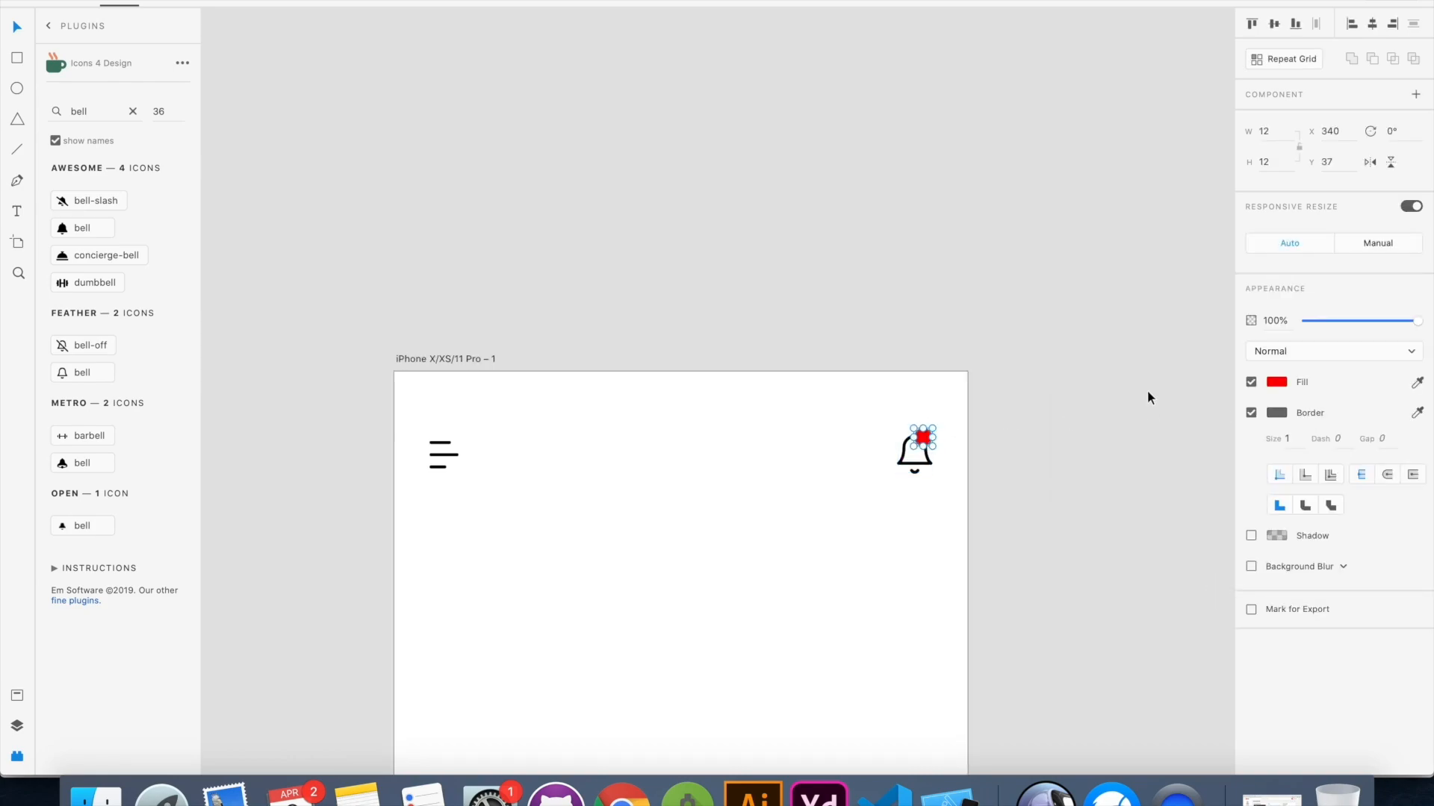
left_click(1276, 413)
left_click_drag(1171, 402, 920, 278)
left_click(972, 456)
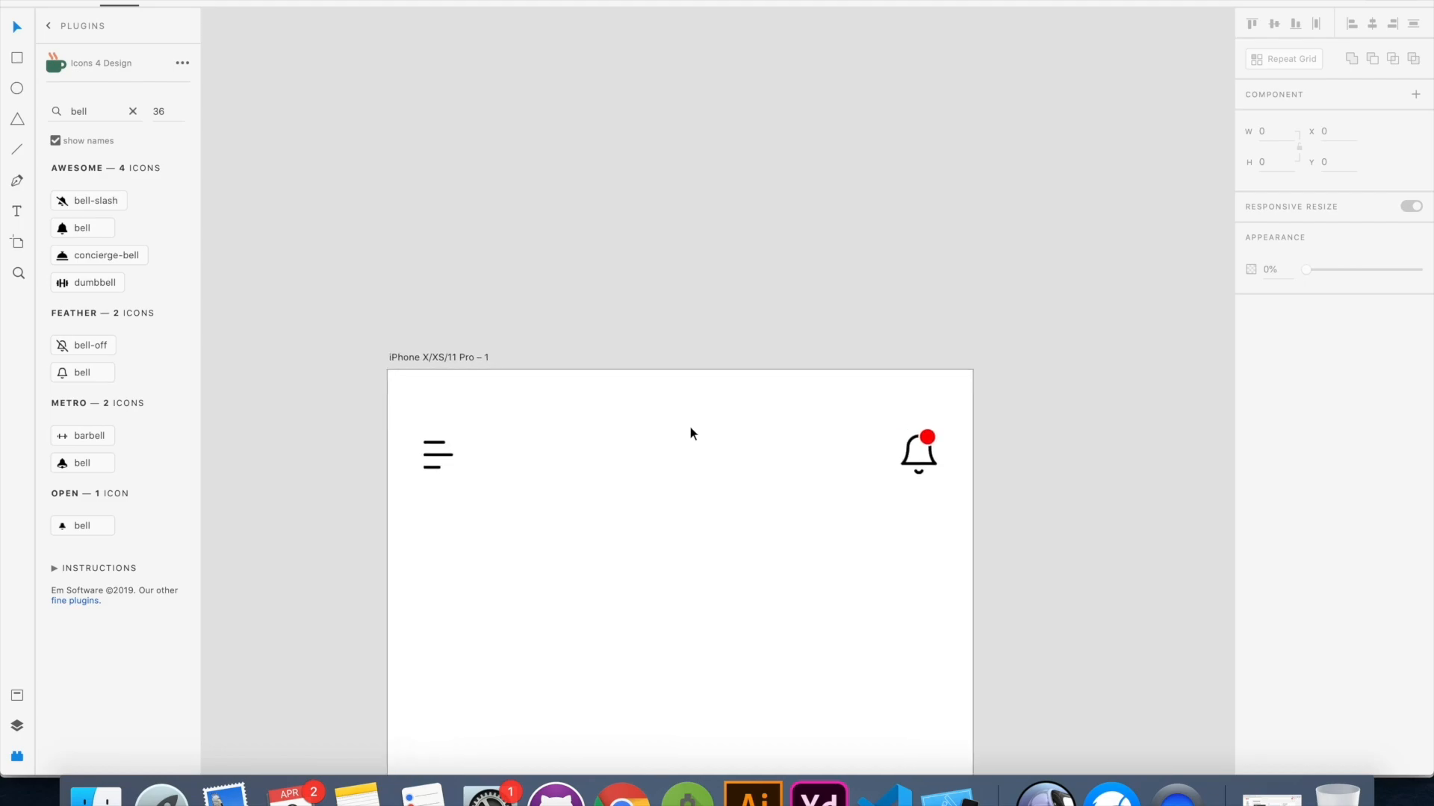
Check the Jobs Dashboard reference mockup for the heading that belongs below the header icons
scroll(690, 428, "down", 5)
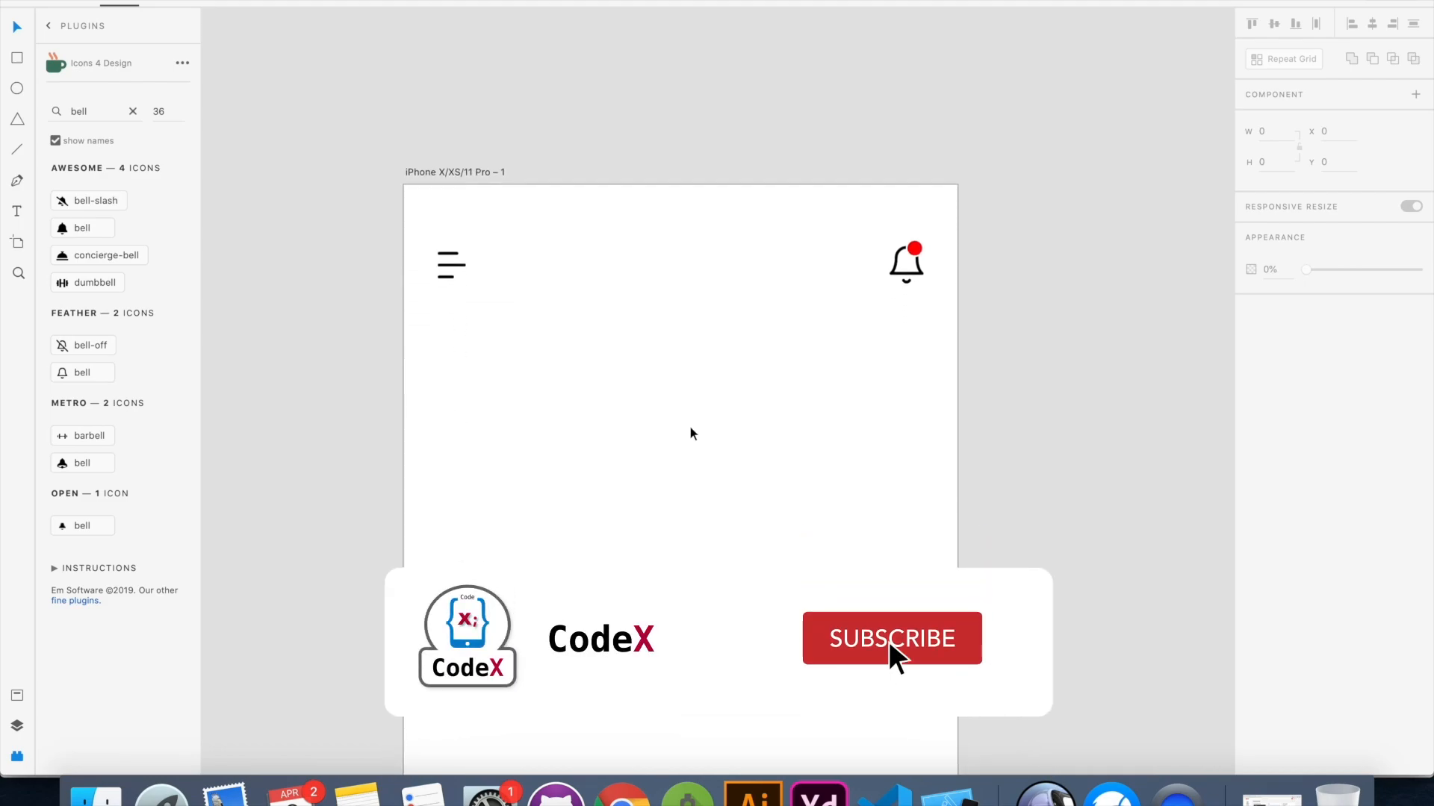
scroll(690, 428, "down", 2)
scroll(690, 428, "left", 1)
scroll(690, 428, "right", 1)
left_click(1045, 795)
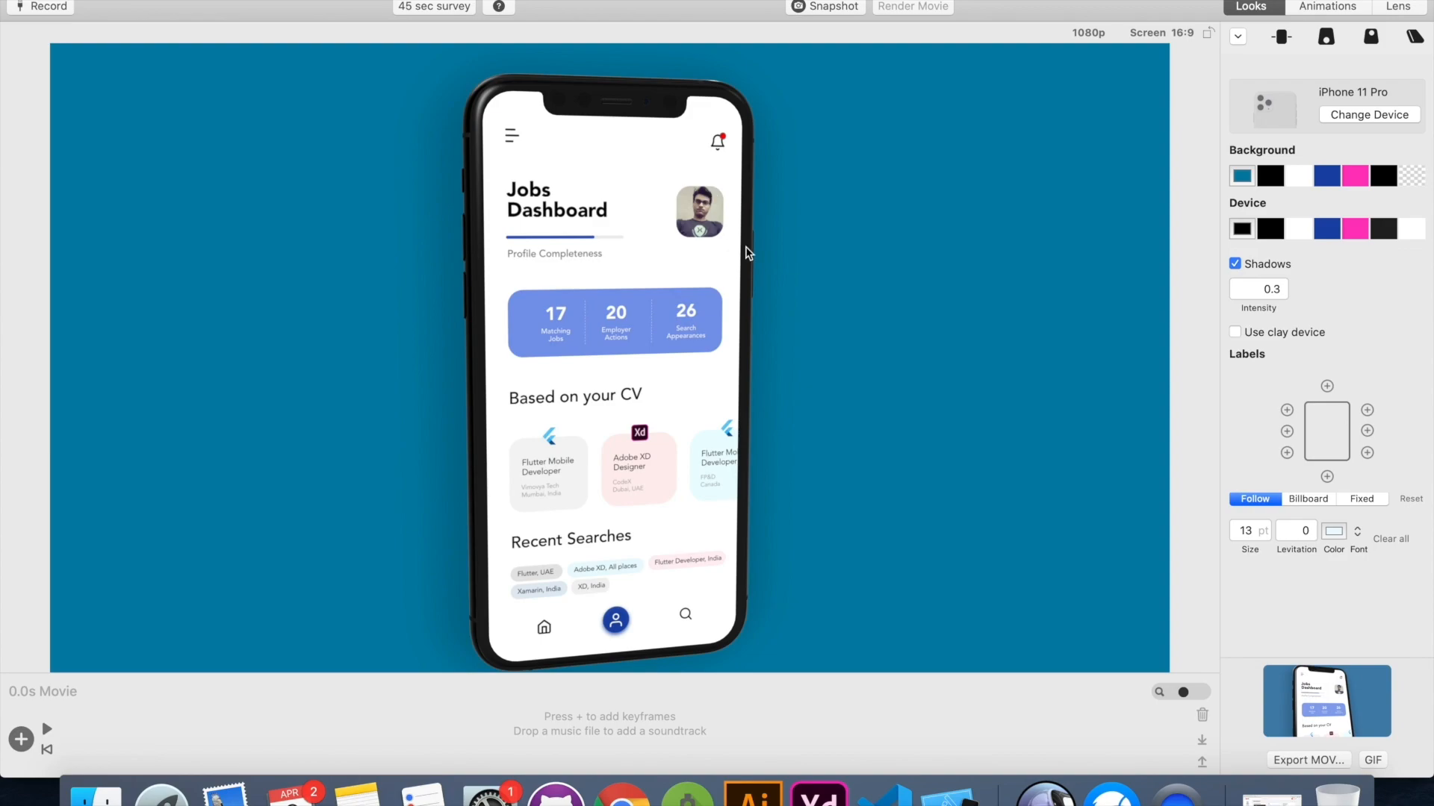
key("super+Tab")
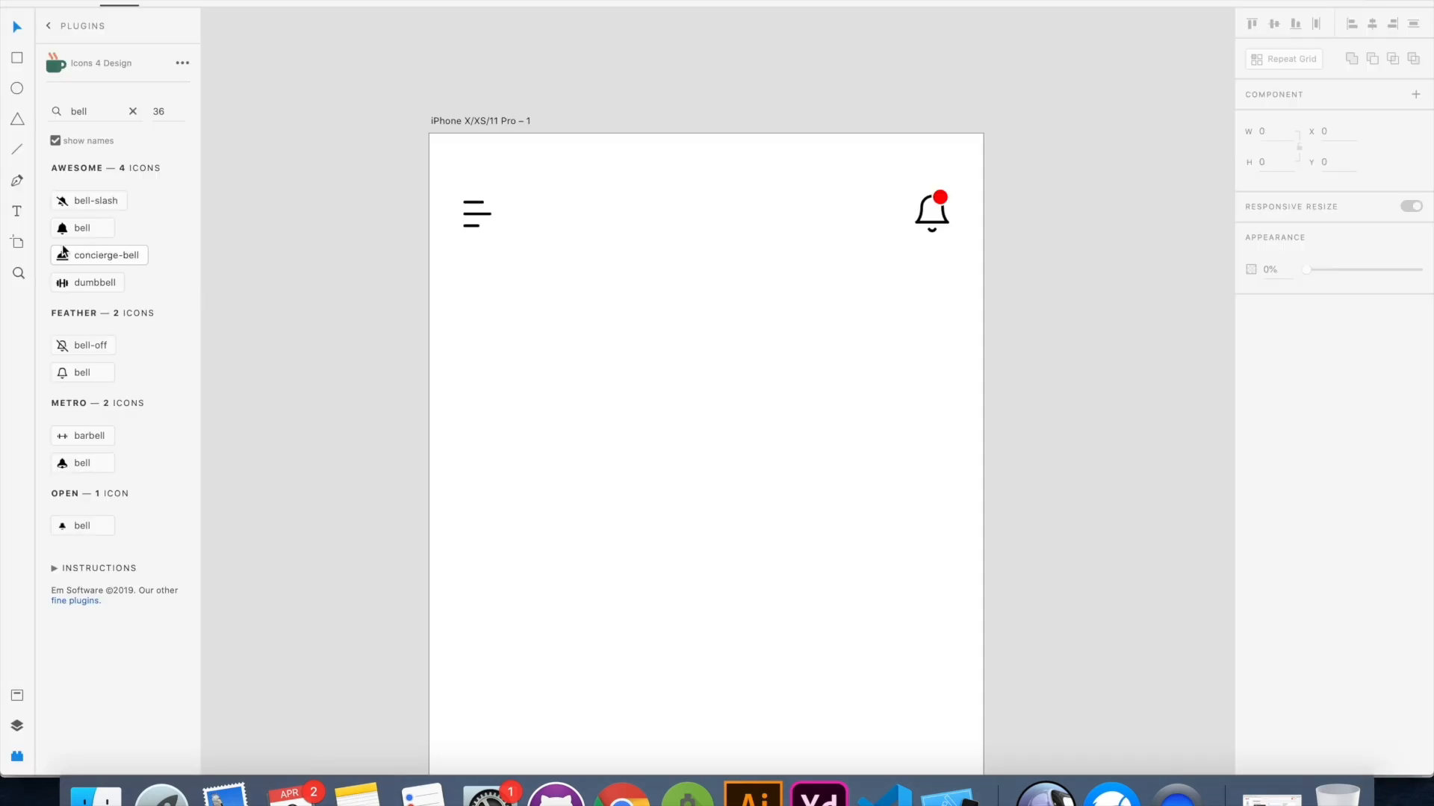
Add the two-line heading "Jobs Dashboard" below the menu icon, aligned with its left edge at X 24
left_click(17, 212)
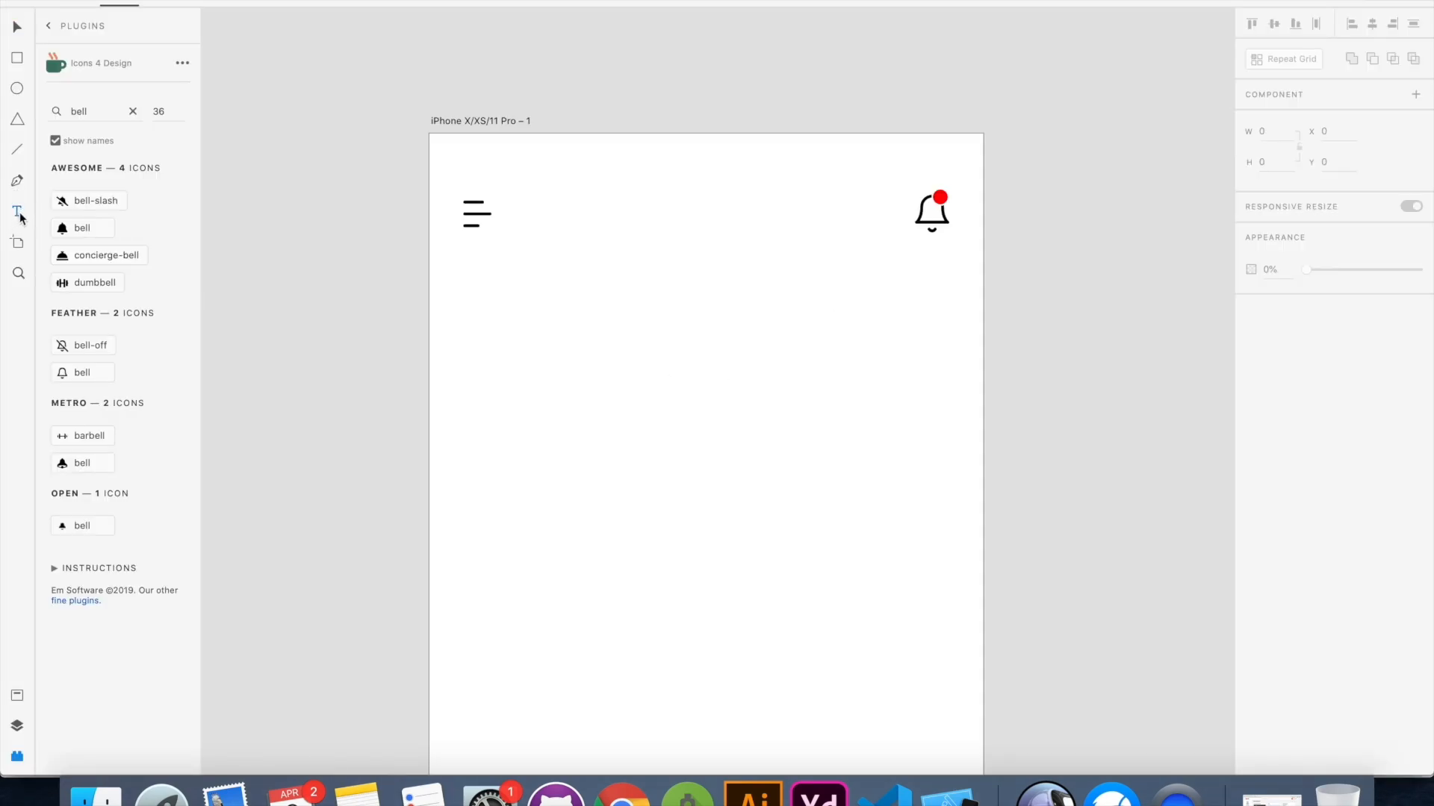
left_click(467, 297)
type("Jobs")
key("Return")
type("Dashboard")
key("Escape")
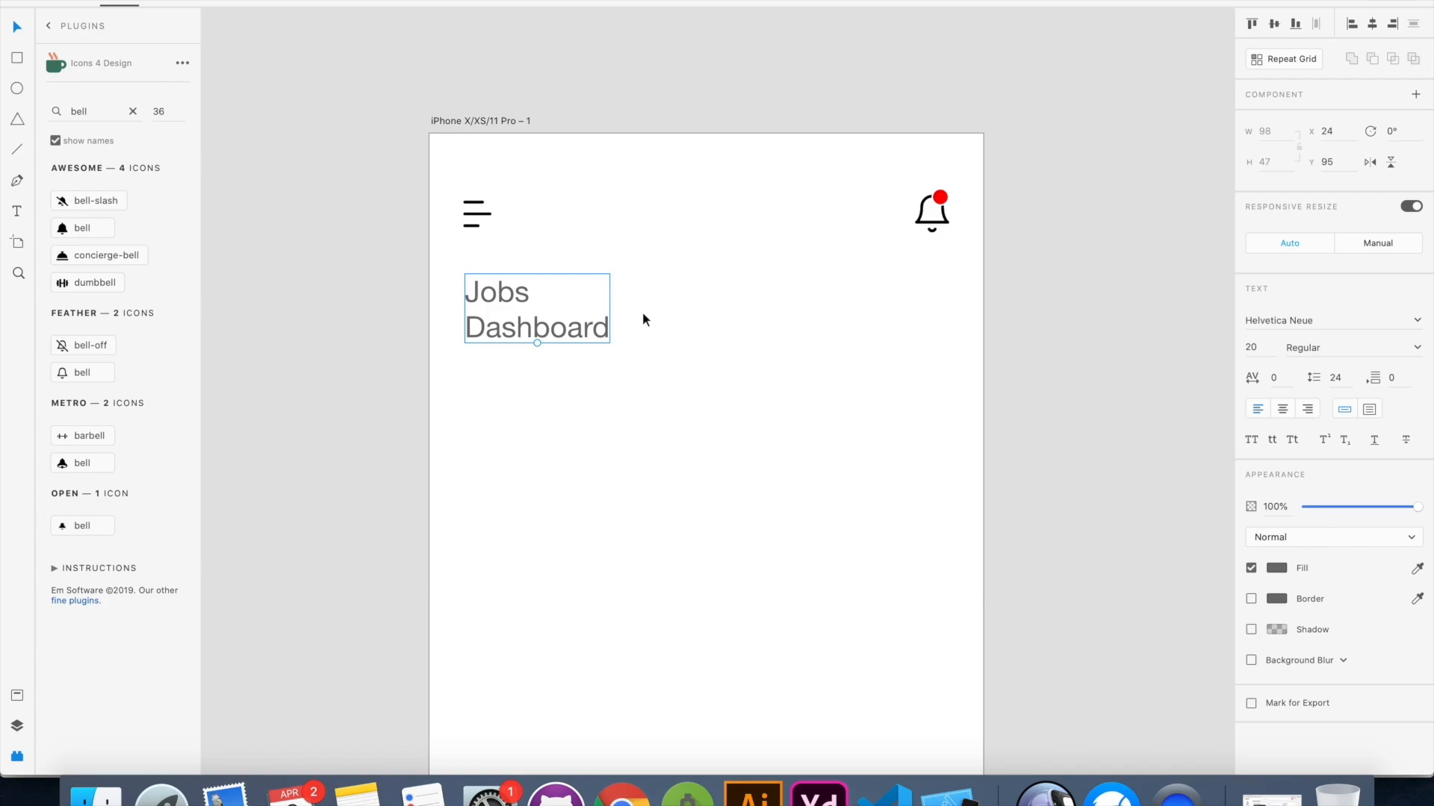
Set the heading's font to Avenir in the Black style
left_click(1309, 321)
type("Avenir")
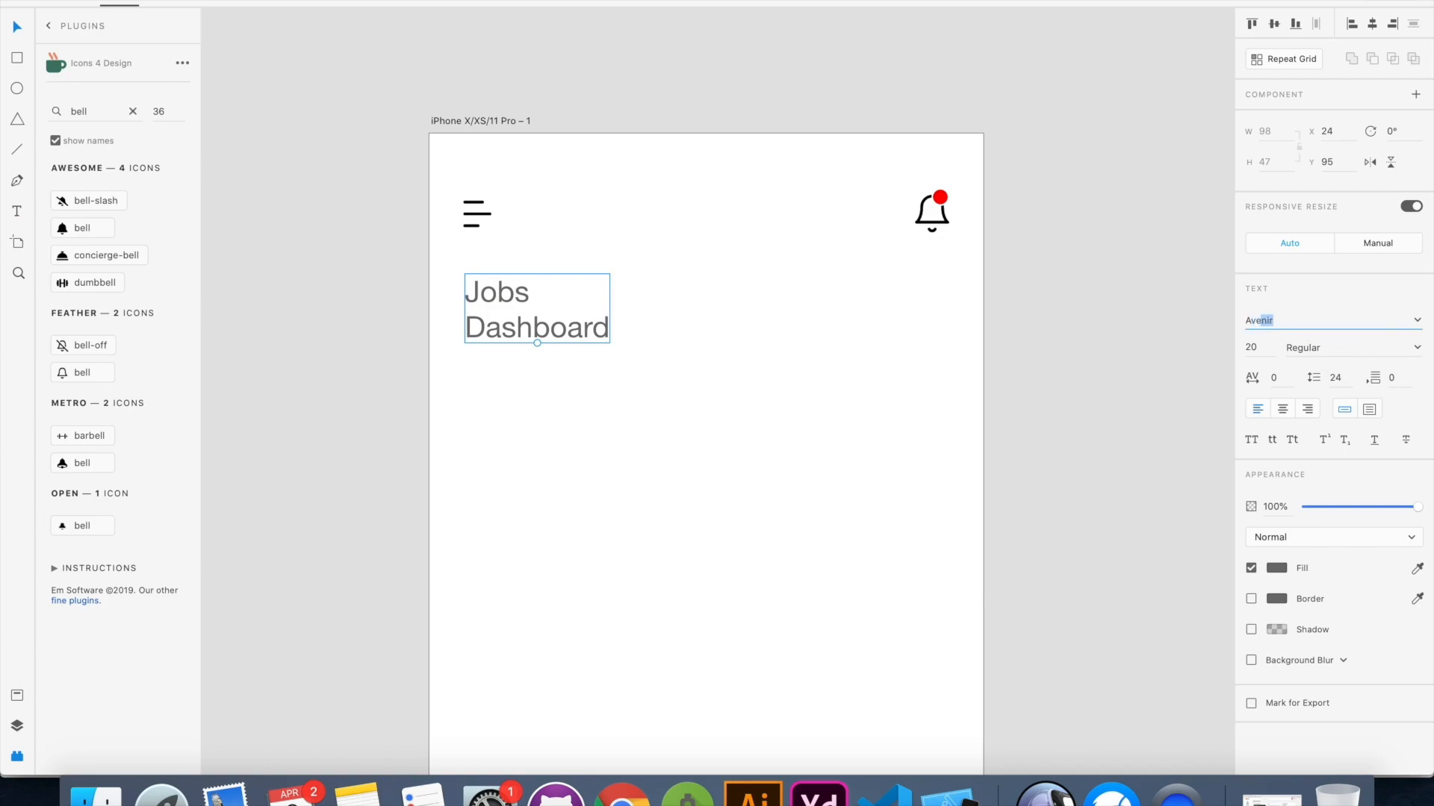
key("Return")
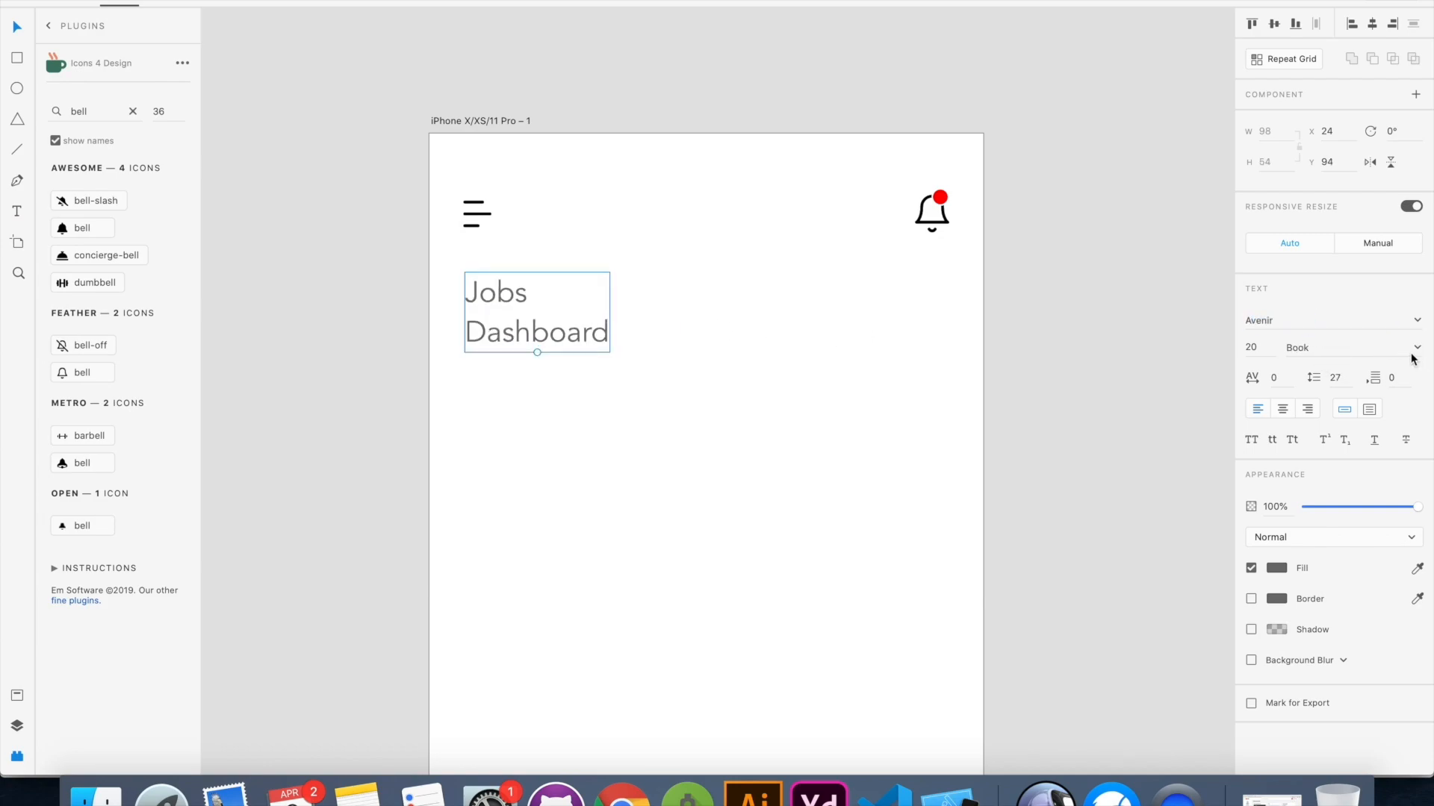
left_click(1413, 351)
left_click(1387, 364)
left_click(1417, 351)
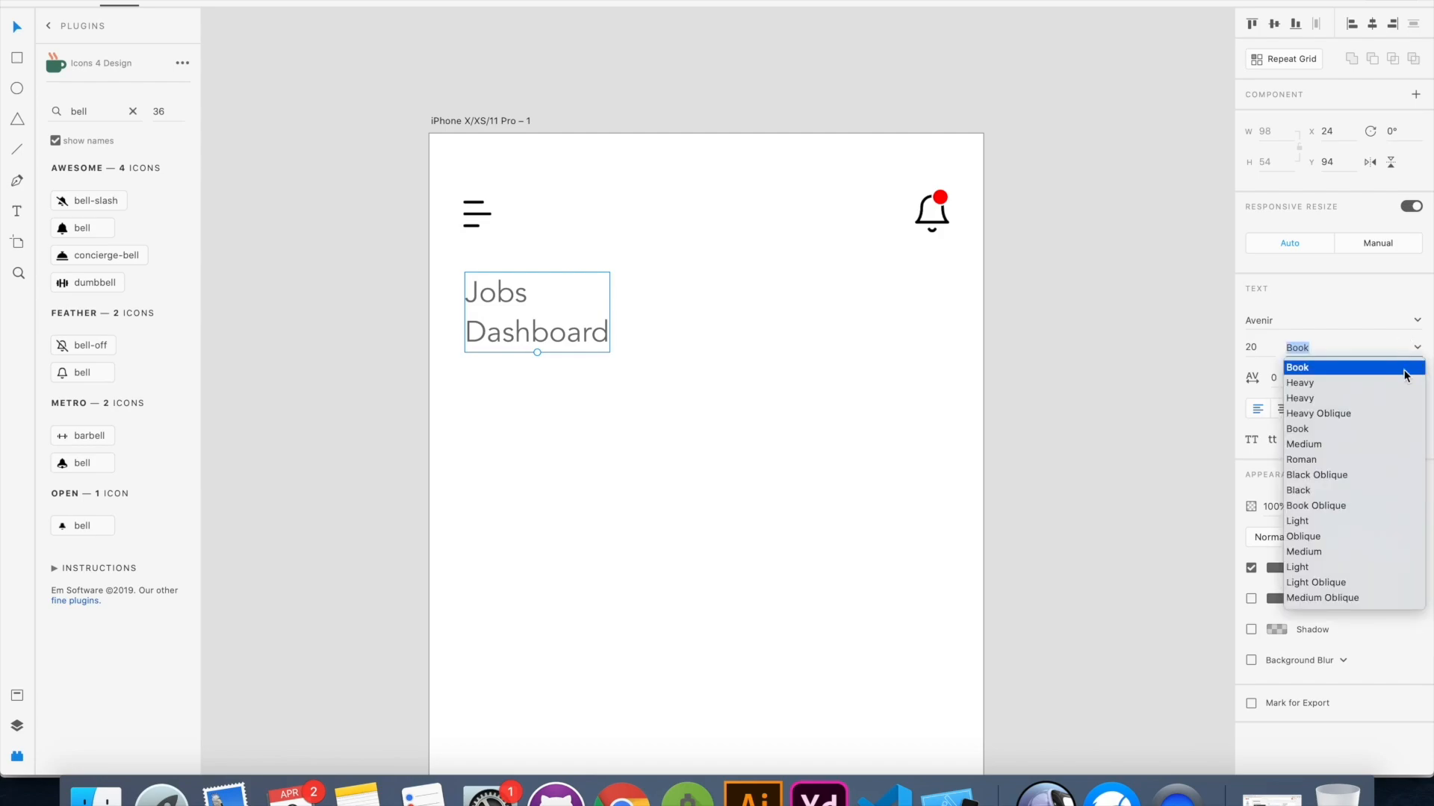
left_click(1301, 492)
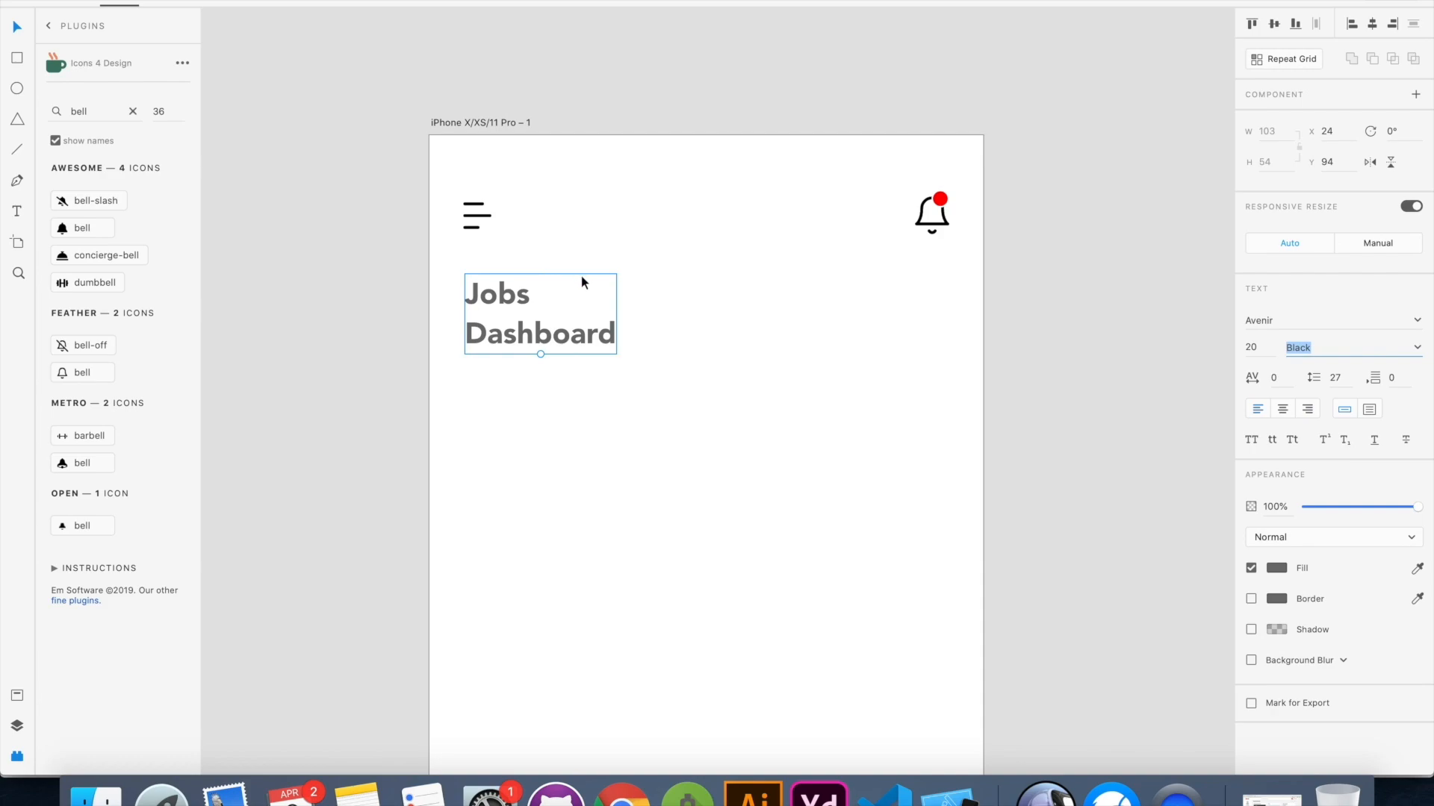
Change the heading's fill color to black #000000
left_click(1274, 569)
left_click_drag(1081, 554, 979, 689)
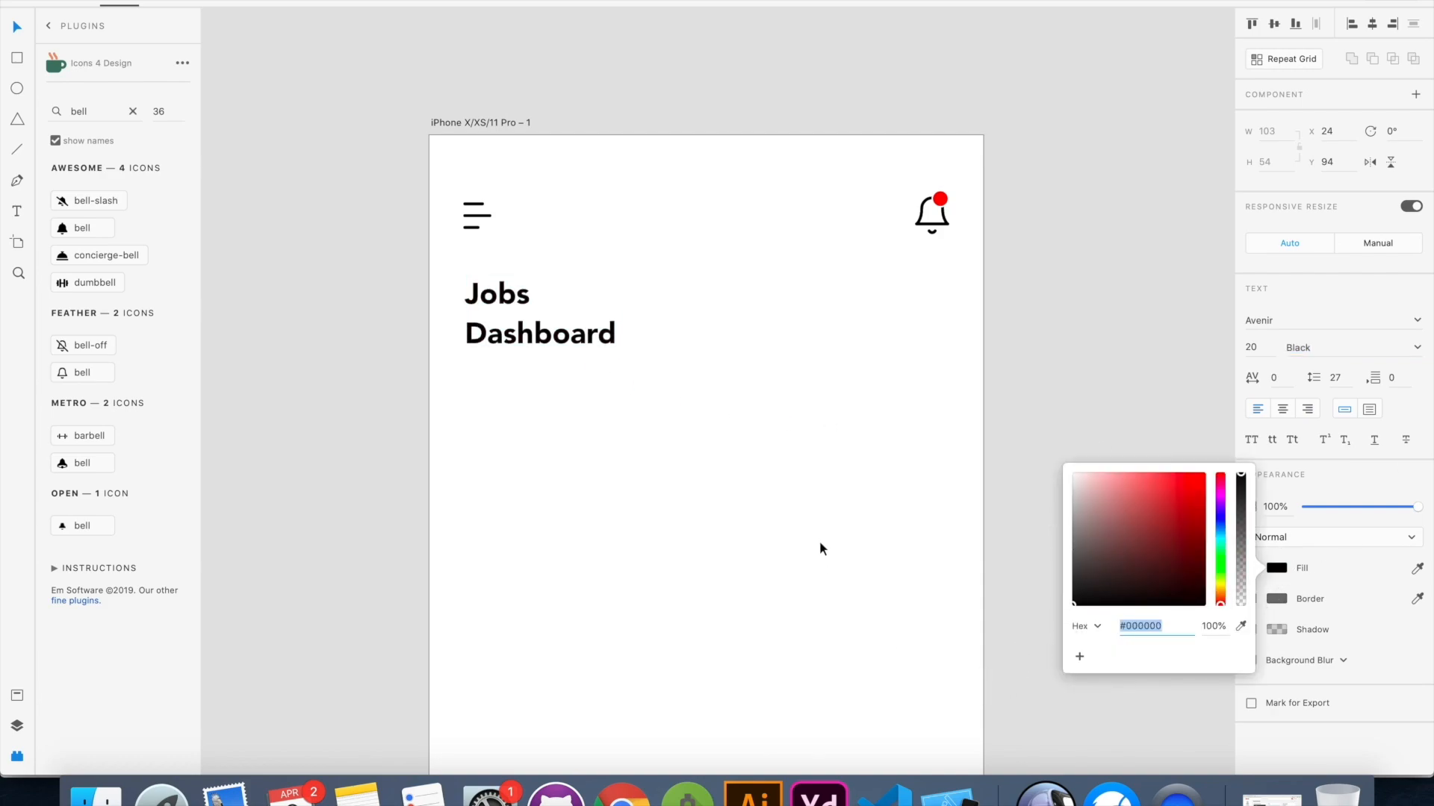
left_click(822, 511)
key("super+0")
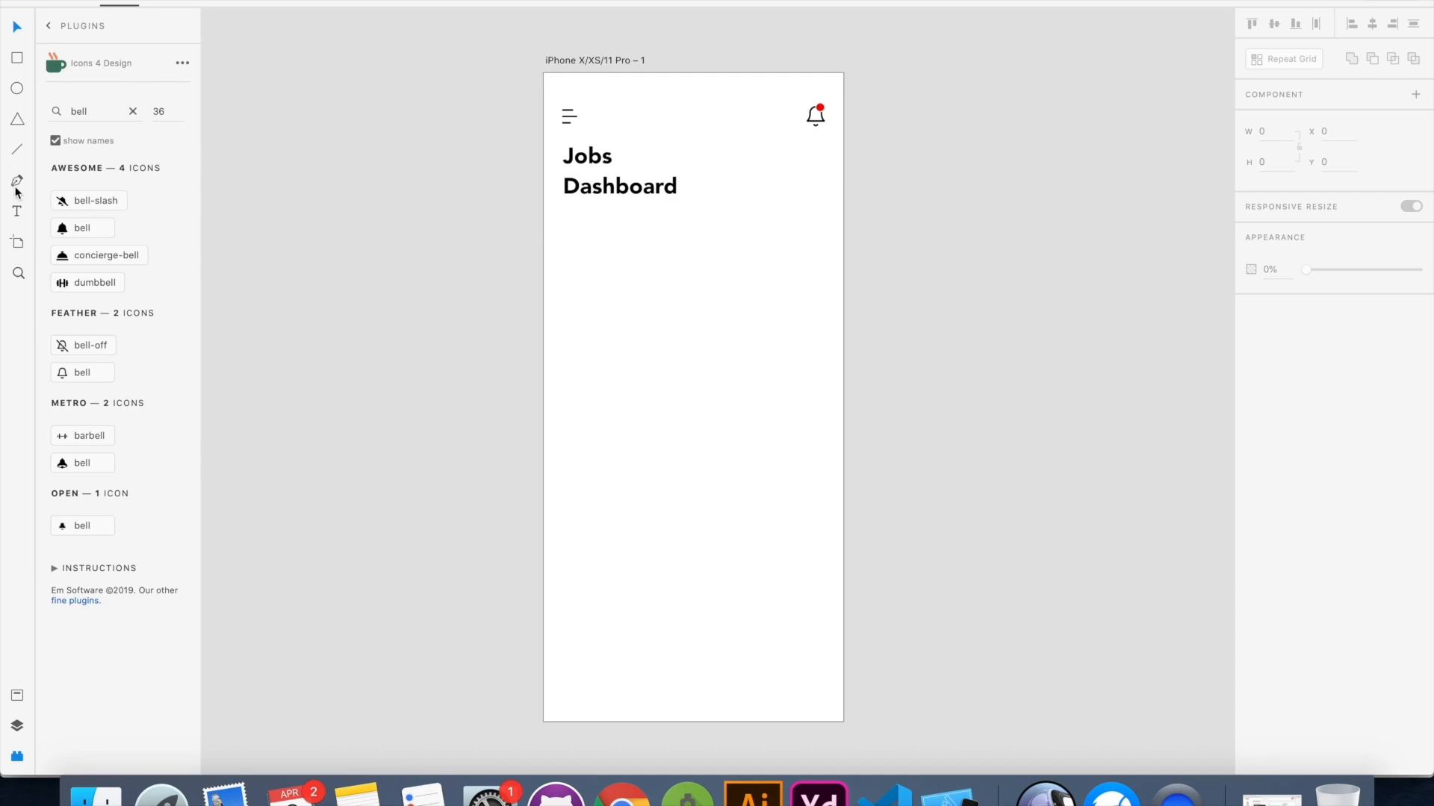
Draw a horizontal line about 181 px wide below the heading, starting at the left margin
left_click(17, 149)
left_click_drag(562, 218, 708, 218)
scroll(702, 220, "up", 3)
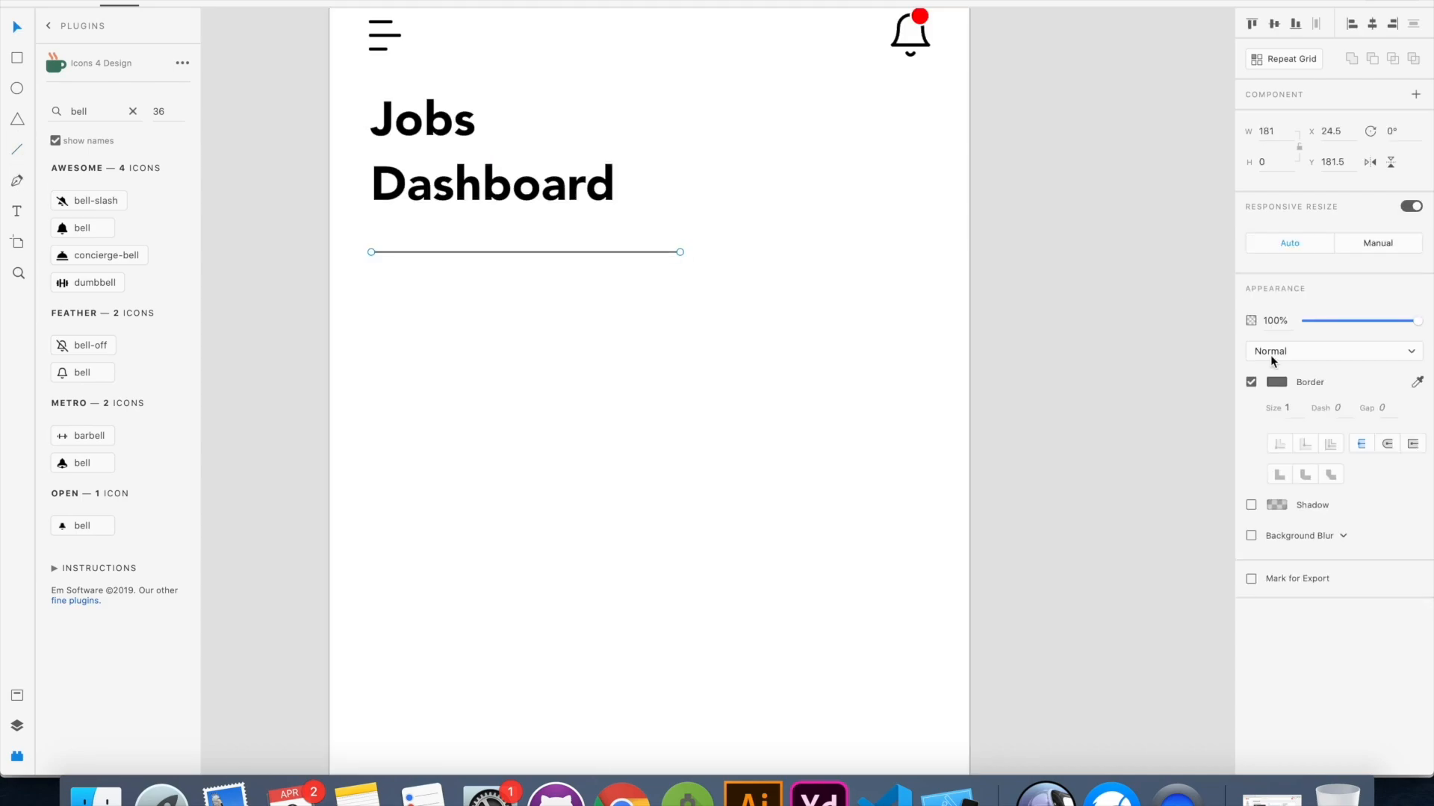
Style the horizontal line below the heading with a border size of 4, round caps and light gray #F0F0F0
left_click(1298, 407)
type("4")
key("Return")
left_click(1387, 445)
left_click(1277, 383)
left_click_drag(1172, 372, 1002, 299)
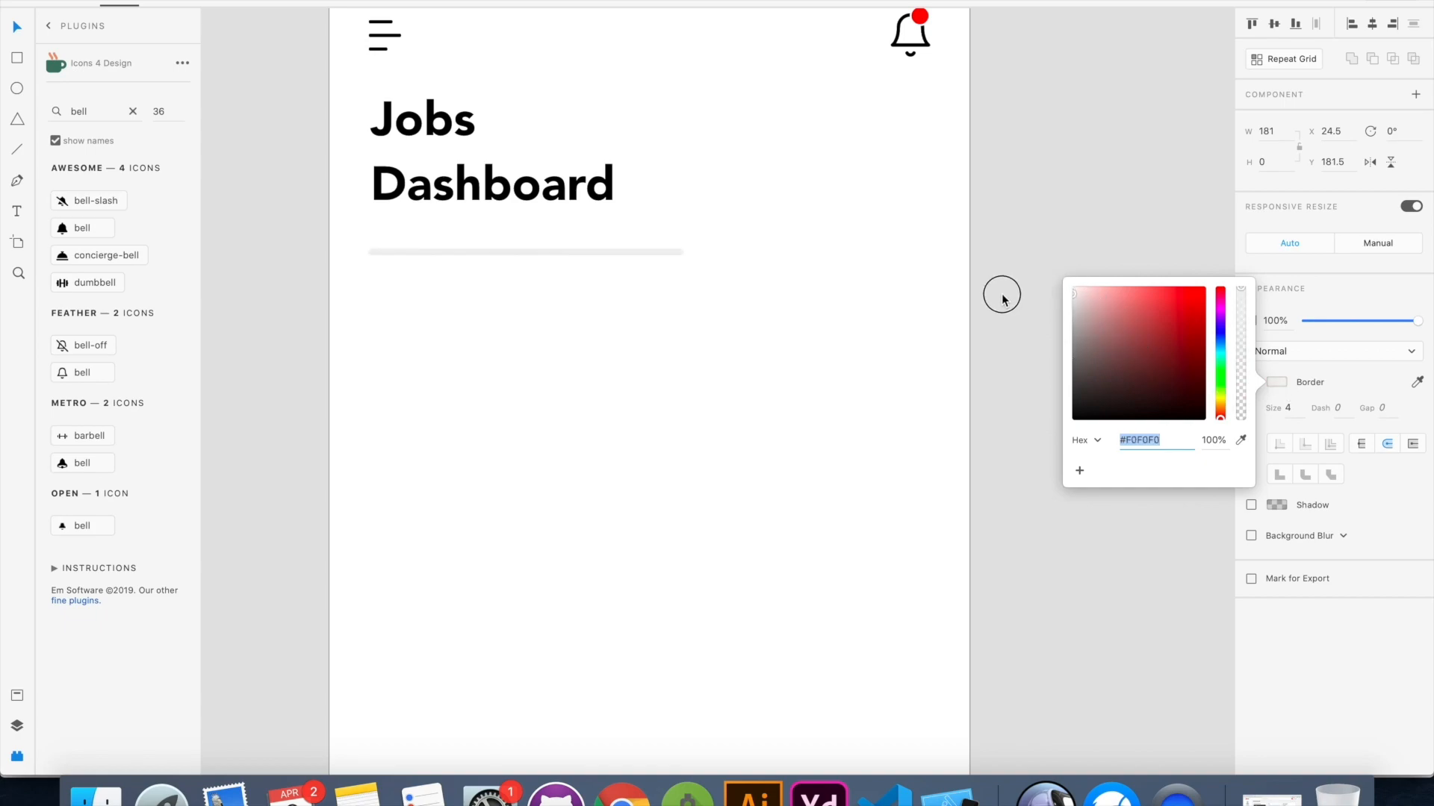
left_click(688, 334)
Duplicate the gray line, shorten the copy to about 91 px from the left margin, and color it light red #FF7E7E
left_click(612, 252)
key("super+d")
left_click_drag(681, 253, 524, 252)
left_click(1276, 382)
left_click(1146, 287)
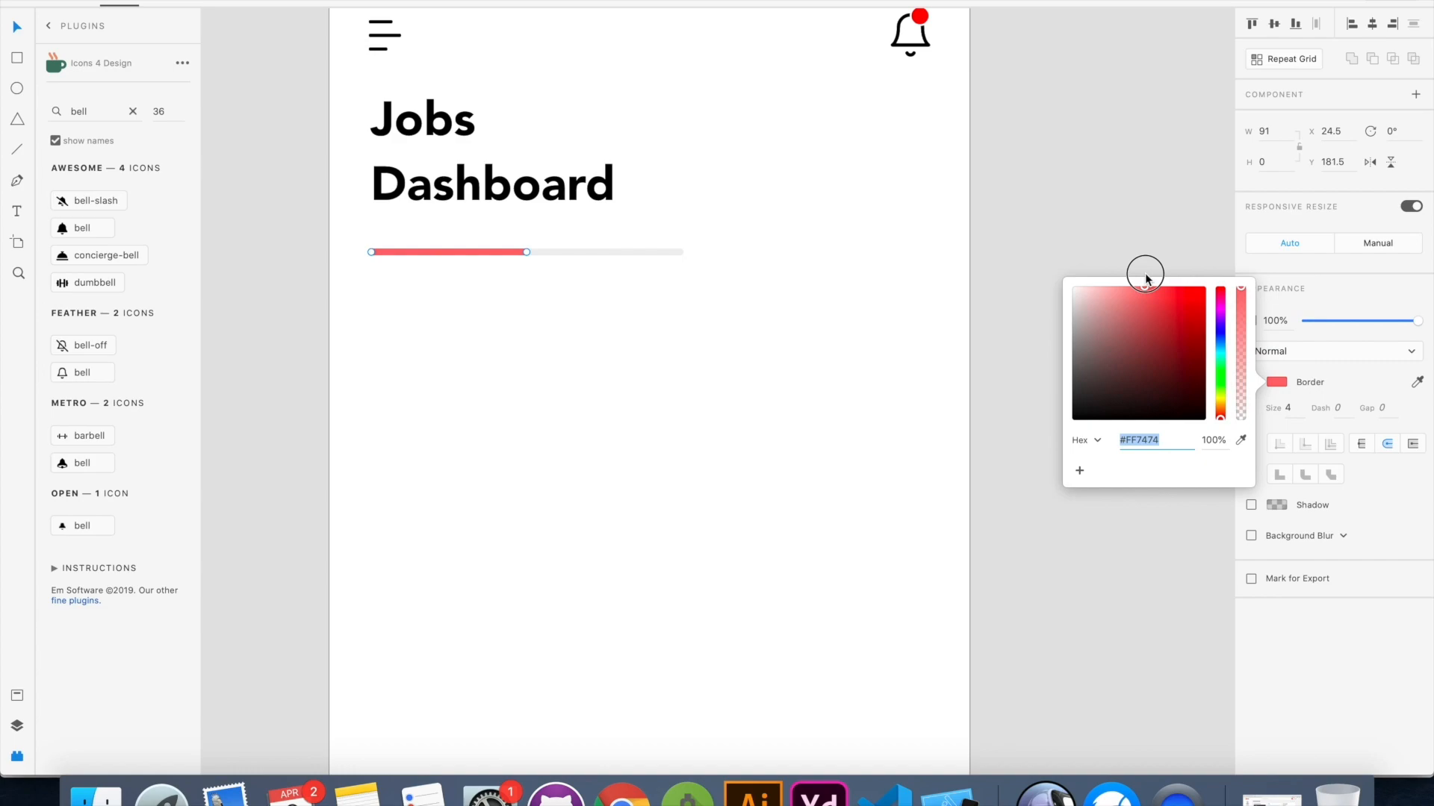
left_click_drag(1147, 278, 1156, 278)
left_click(1139, 288)
left_click(744, 313)
Add the text "Profile Completeness" just below the progress bar, aligned with the heading at X 24
scroll(745, 312, "down", 5)
scroll(745, 313, "up", 5)
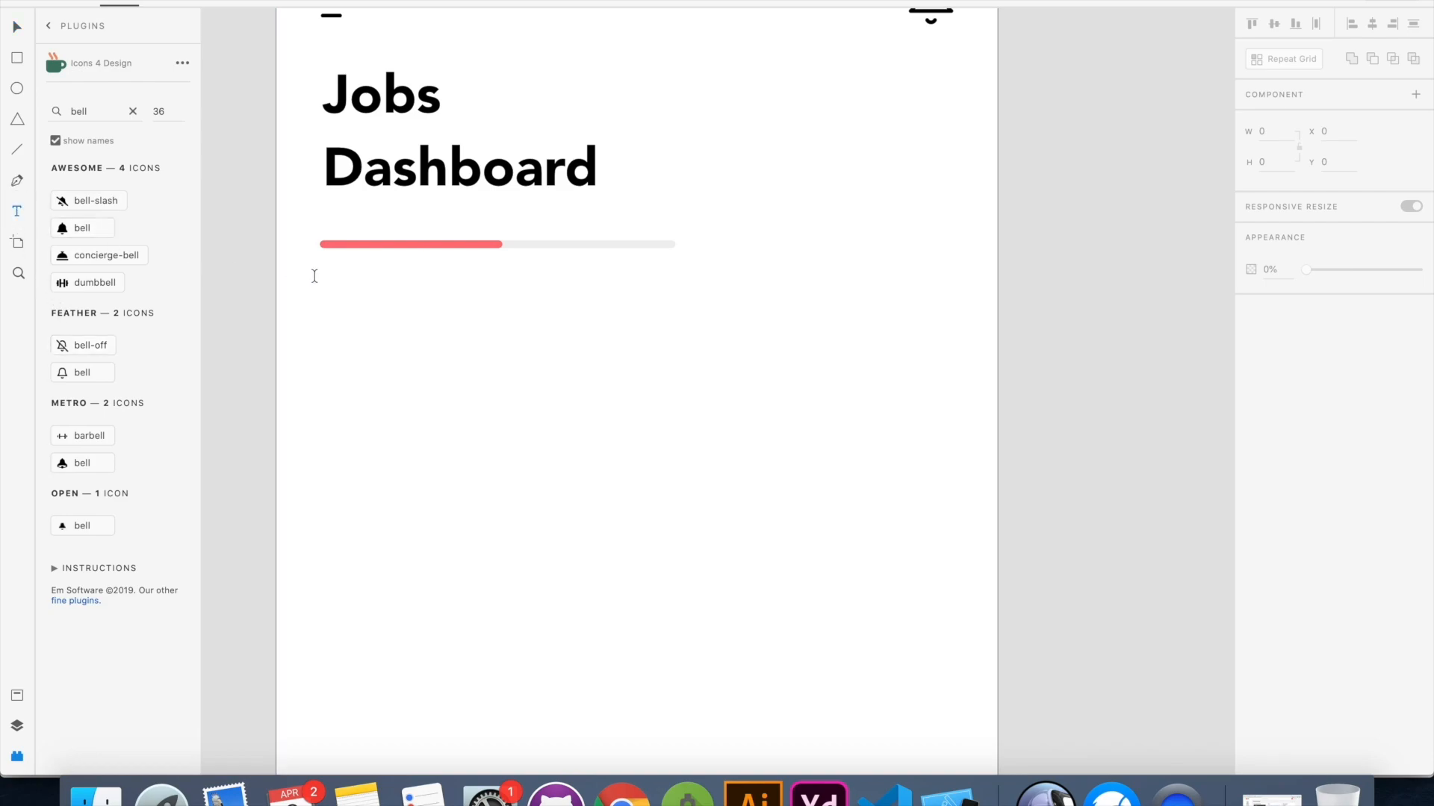
left_click(314, 276)
type("Profile Completeness")
key("Escape")
mouse_move(481, 296)
left_mouse_down()
mouse_move(514, 287)
mouse_move(480, 277)
left_mouse_up()
left_click_drag(459, 292, 496, 279)
Set the "Profile Completeness" text to the Medium style with a gray fill, and nudge it slightly down
left_click(1418, 348)
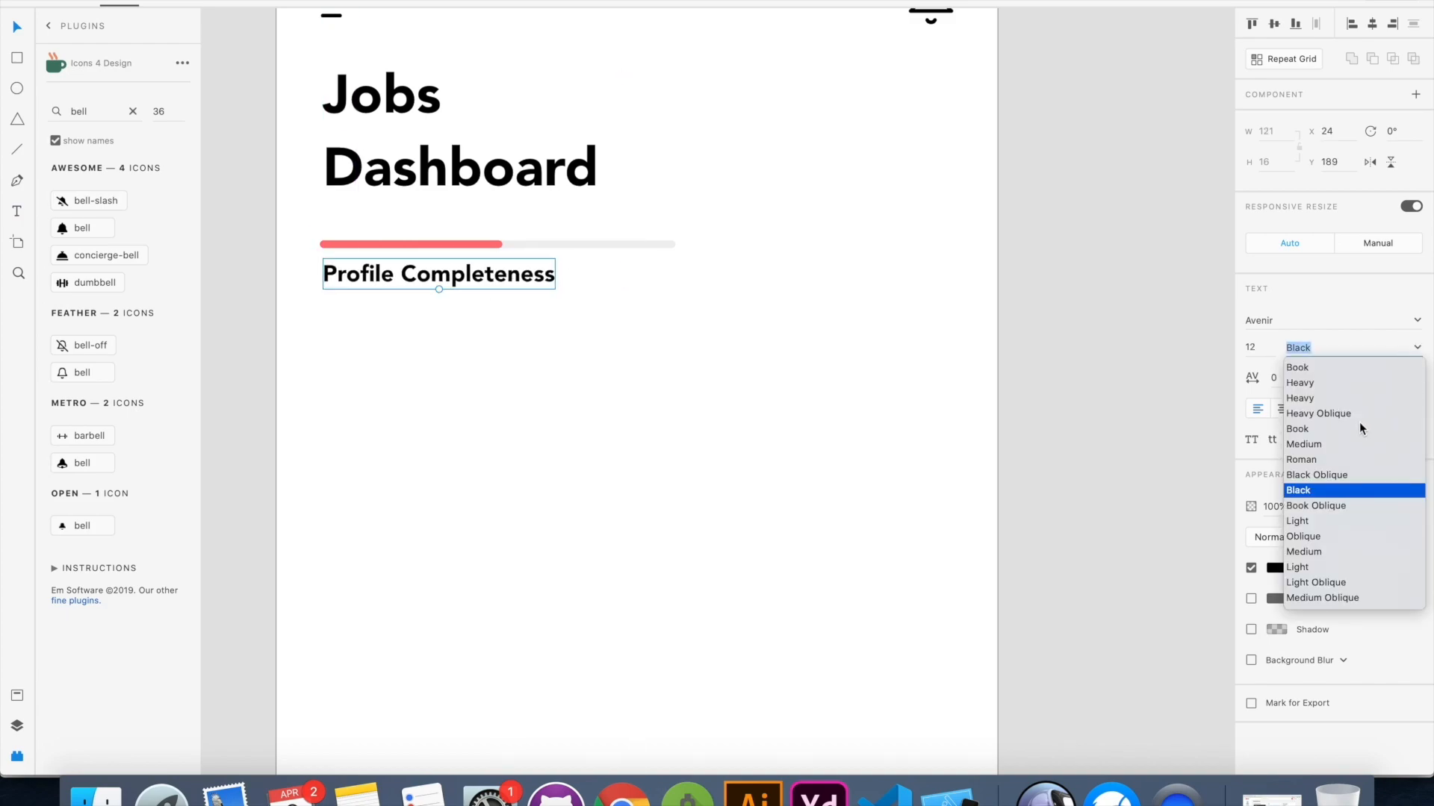
left_click(1307, 553)
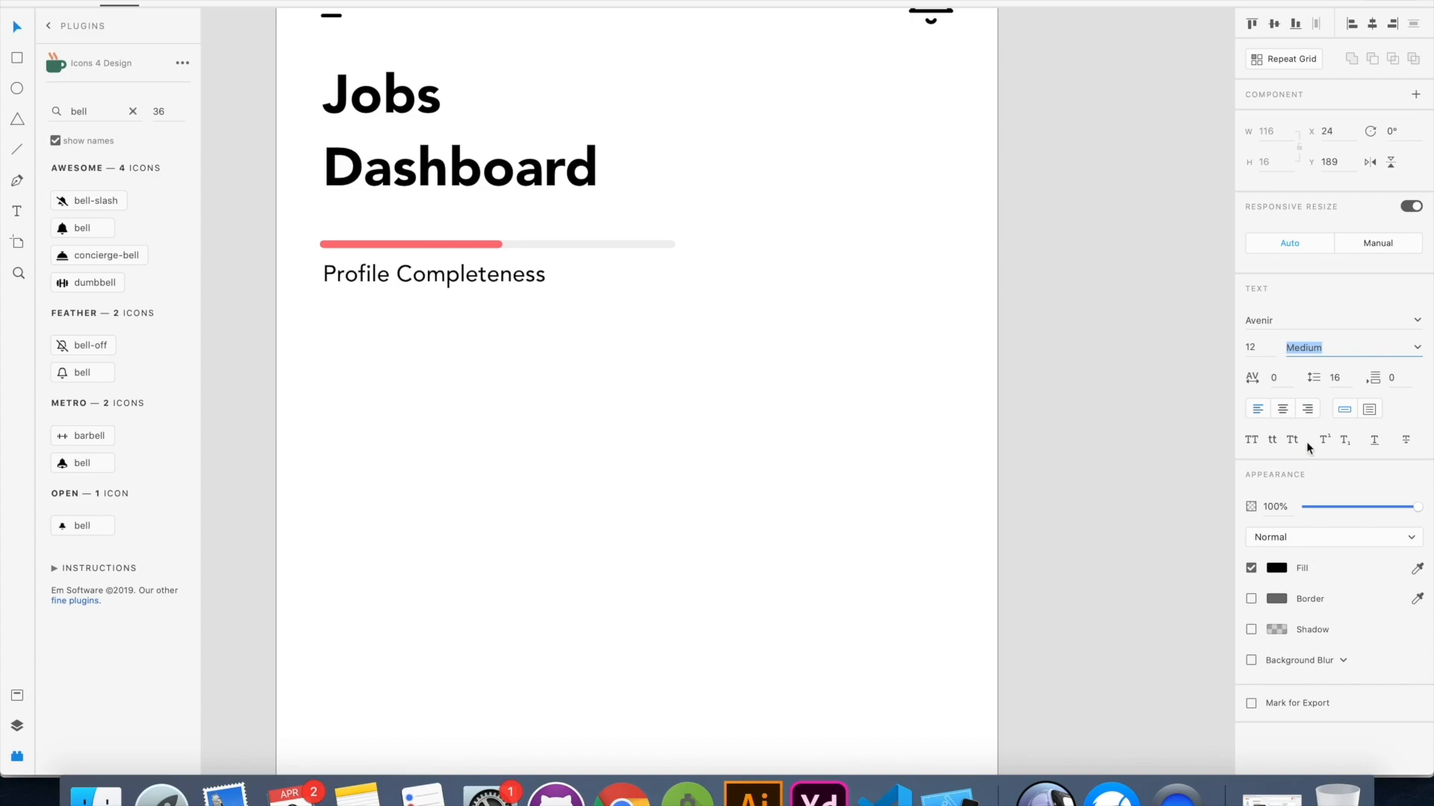
left_click(1277, 568)
left_click_drag(1143, 490, 1034, 536)
left_click(743, 409)
scroll(772, 303, "down", 5)
left_click_drag(599, 285, 598, 290)
left_click(713, 338)
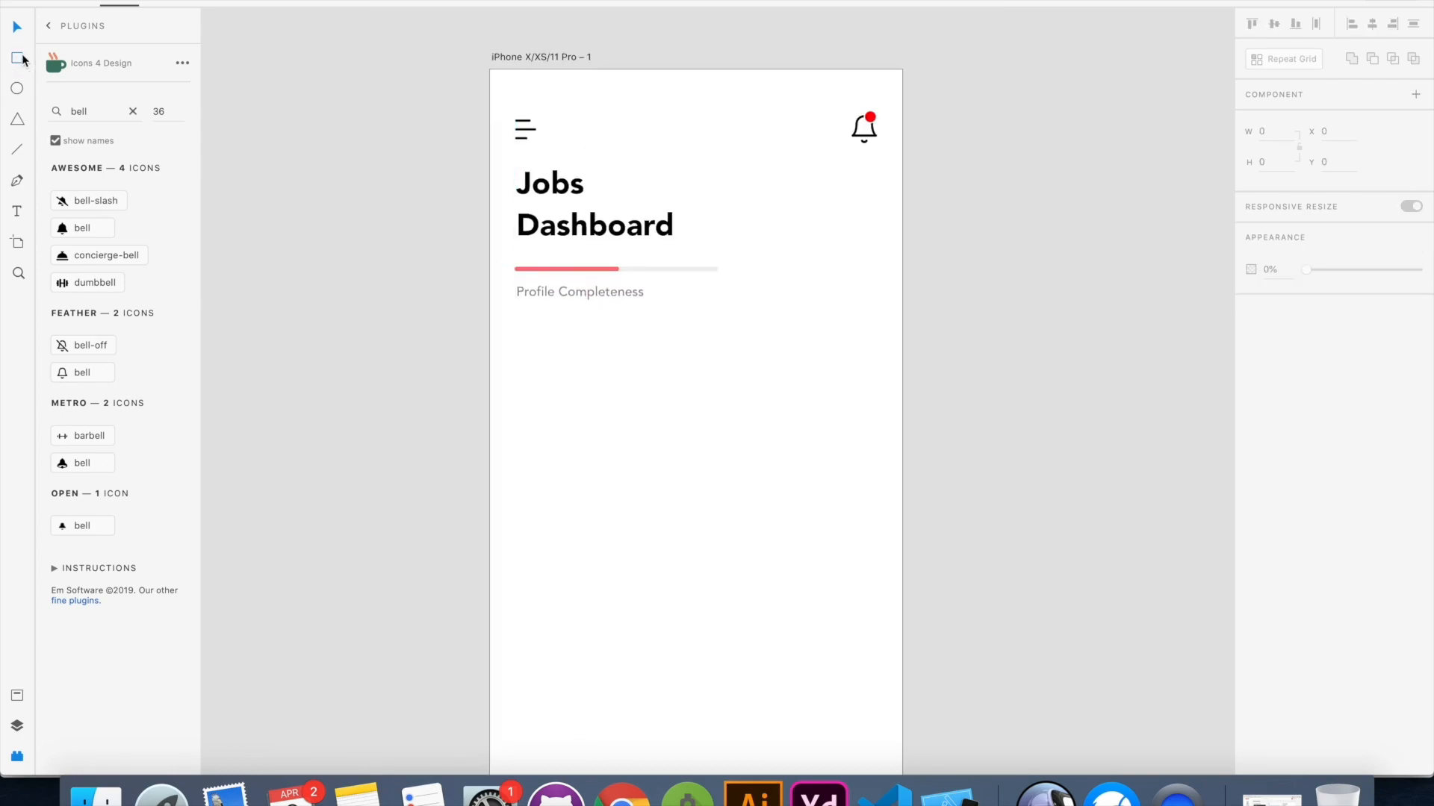
Draw a rectangle about 71 by 75 px below the bell, aligned with the bell's right edge at X 280, Y 111
mouse_move(794, 205)
left_mouse_down()
mouse_move(878, 301)
mouse_move(845, 245)
left_mouse_up()
key("Escape")
left_click(855, 311)
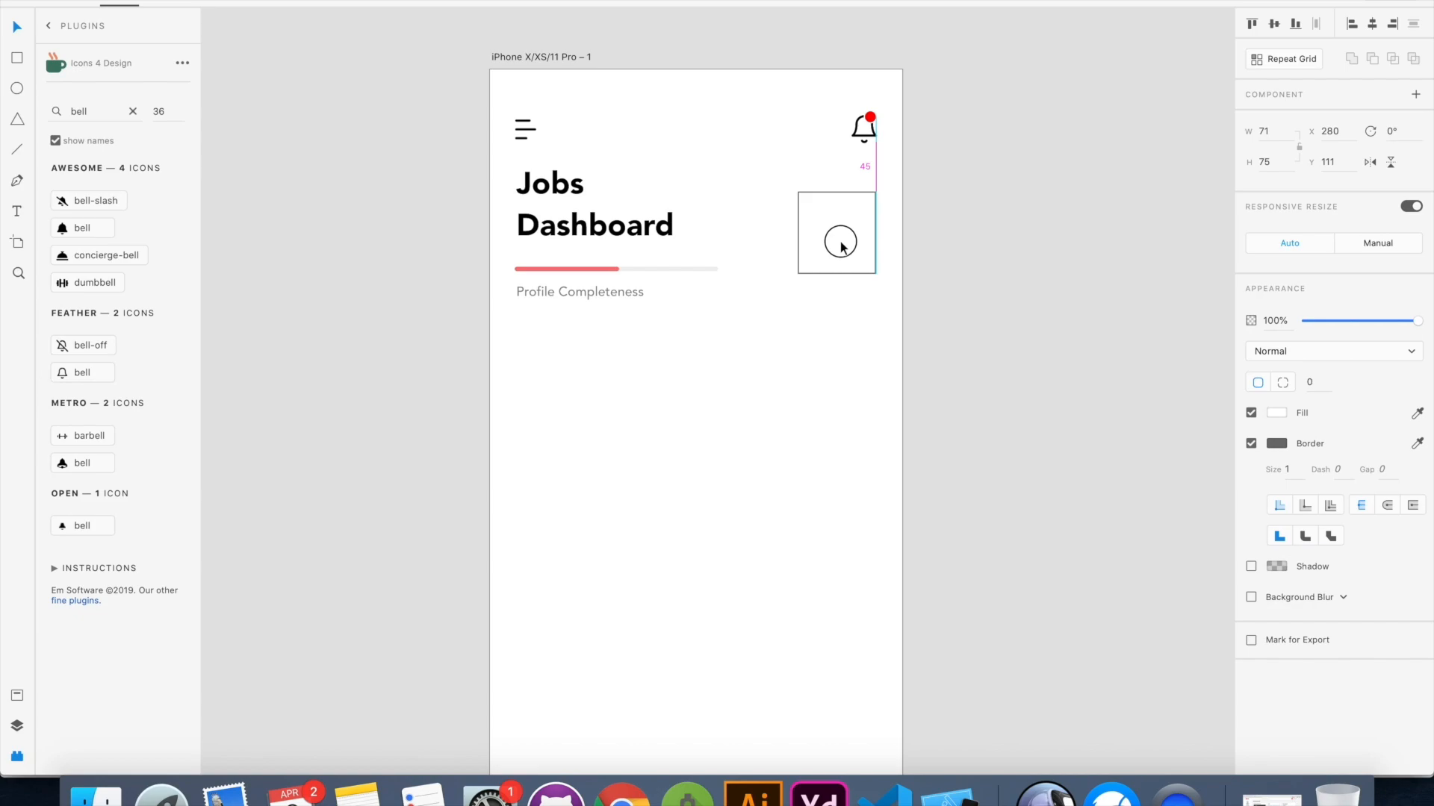
Import the portrait JPG from the Downloads folder and place it on the pasteboard beside the artboard at about X 480, Y 263
left_click(571, 473)
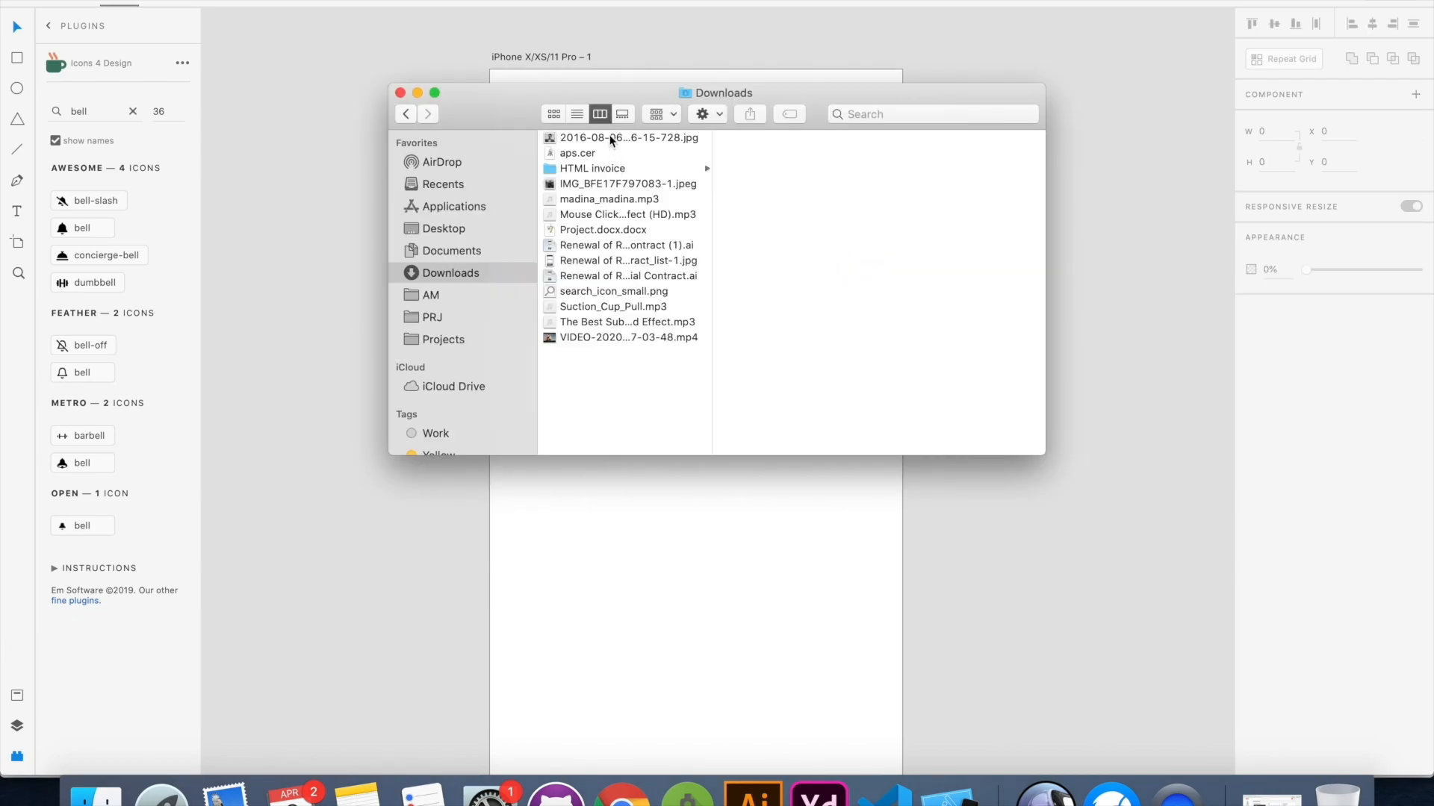
left_click(610, 138)
left_click_drag(503, 115, 833, 76)
left_click_drag(926, 98, 369, 380)
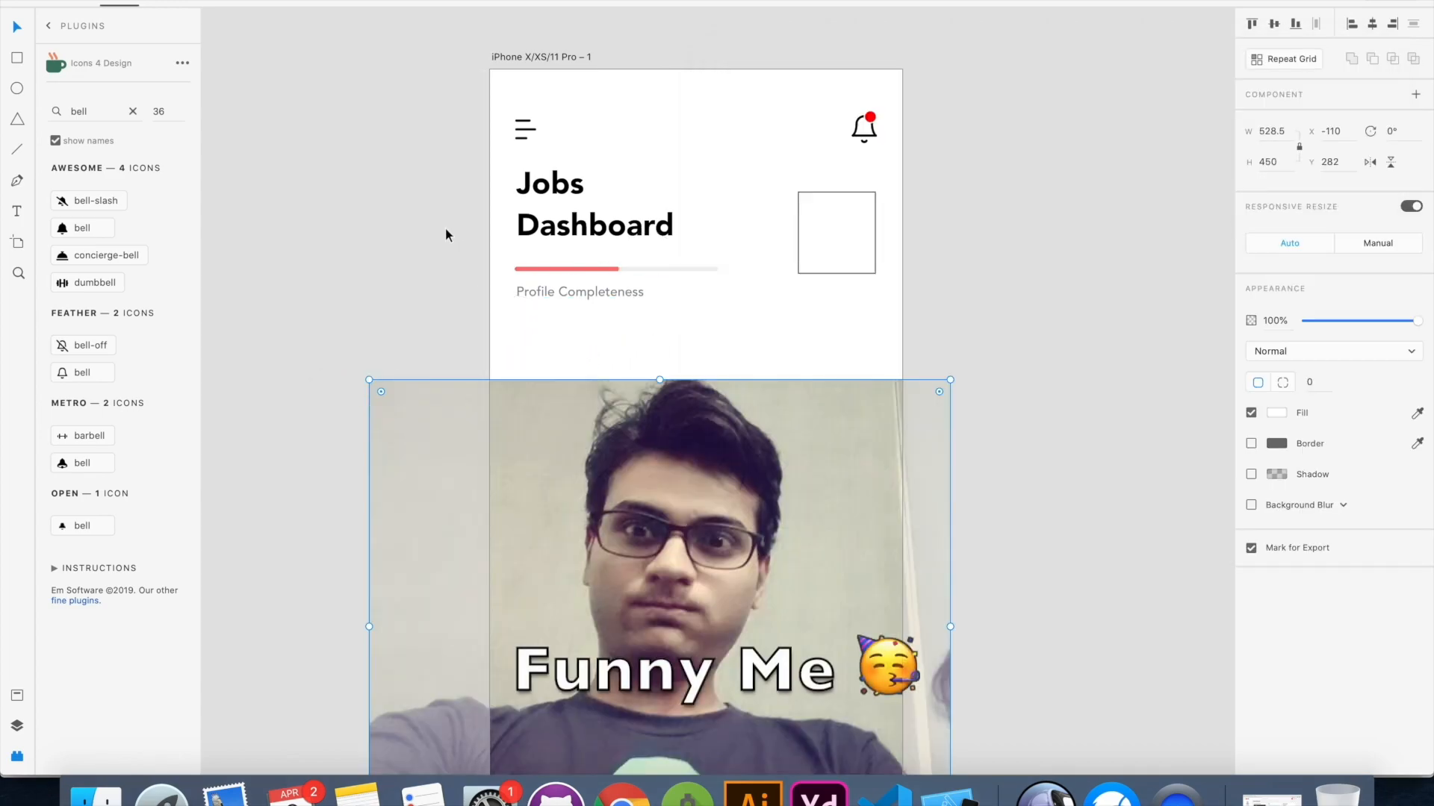
scroll(445, 227, "down", 5)
left_click(551, 407)
left_click_drag(551, 407, 847, 398)
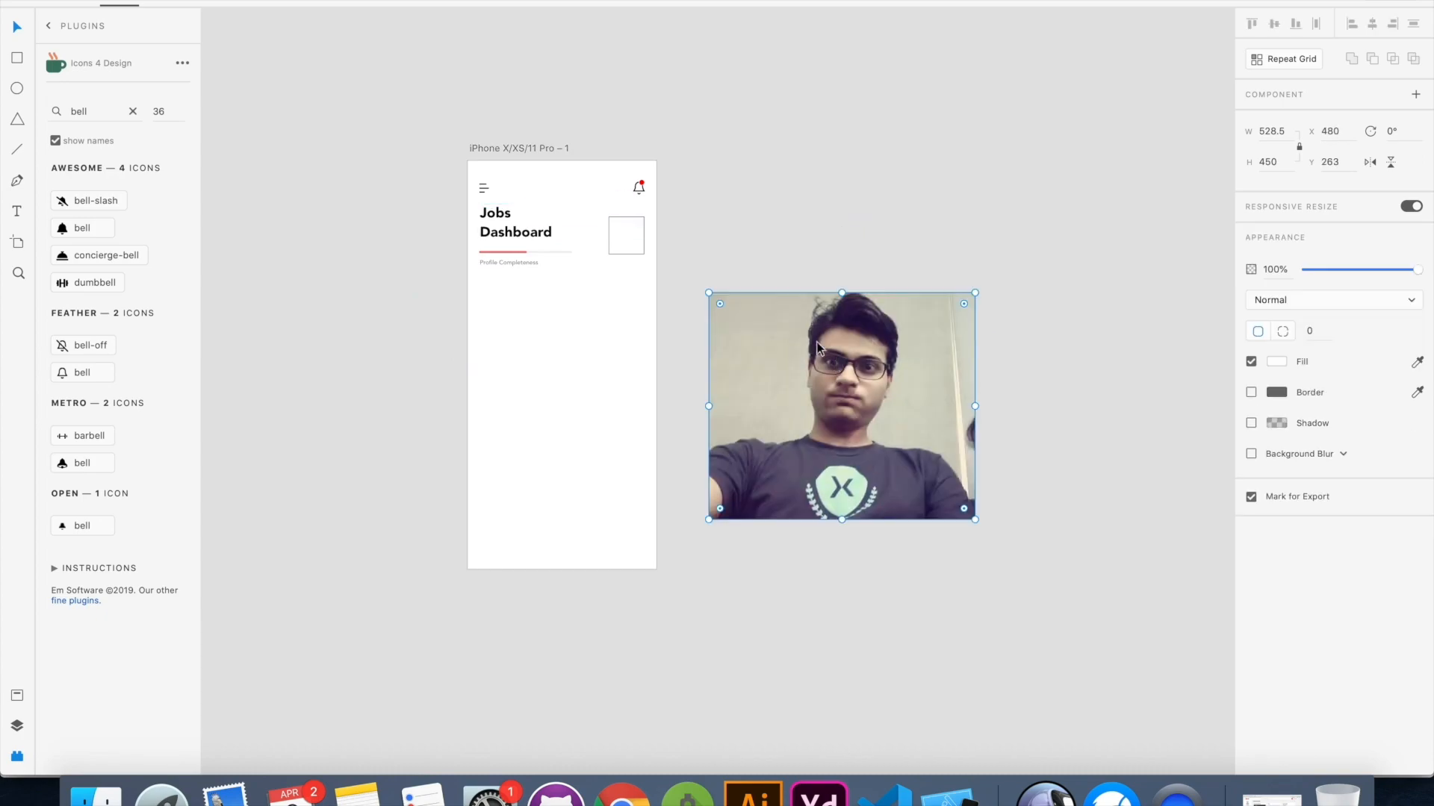
Paste the portrait's appearance onto the rectangle below the bell and delete the large original photo
scroll(713, 276, "up", 5)
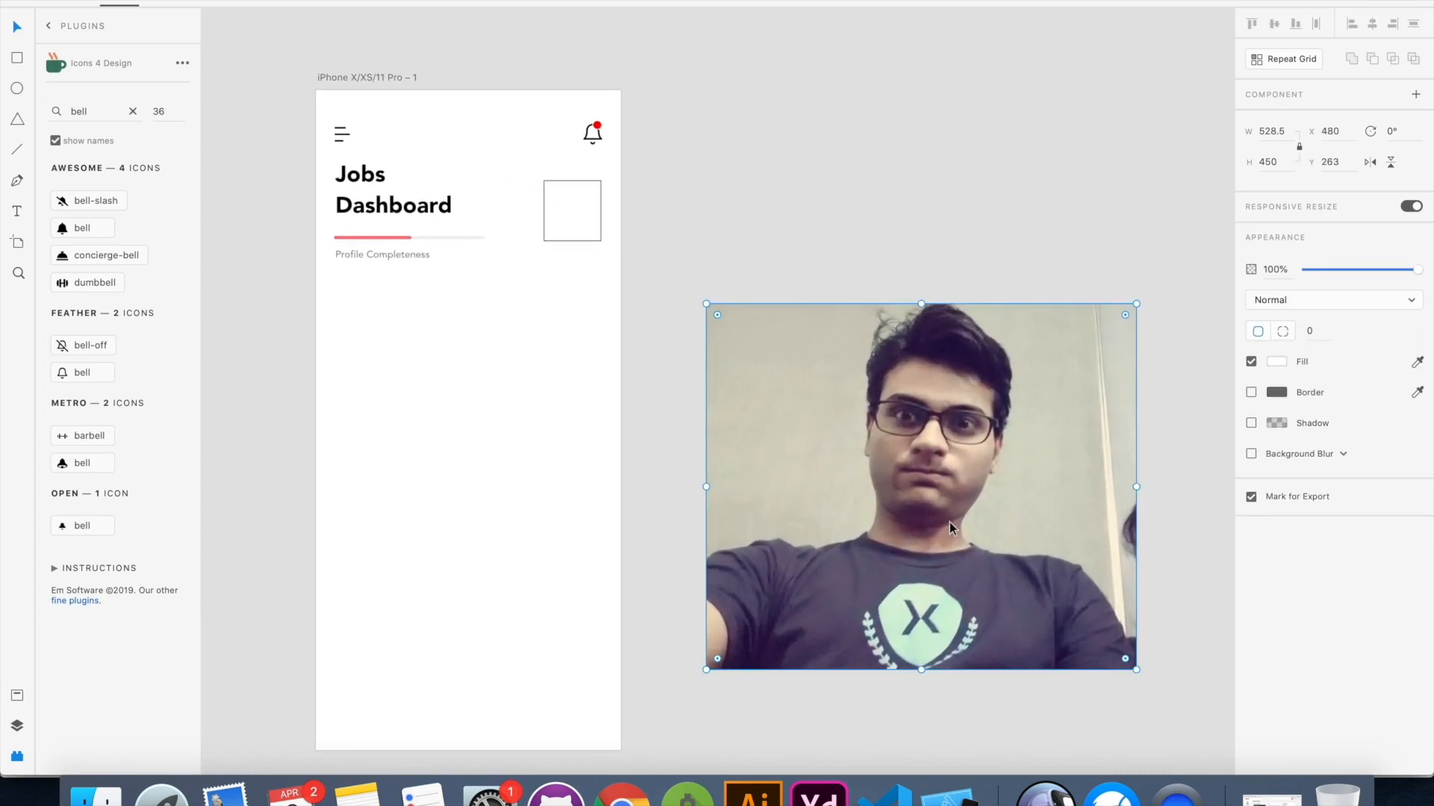
left_click(572, 209)
right_click(572, 211)
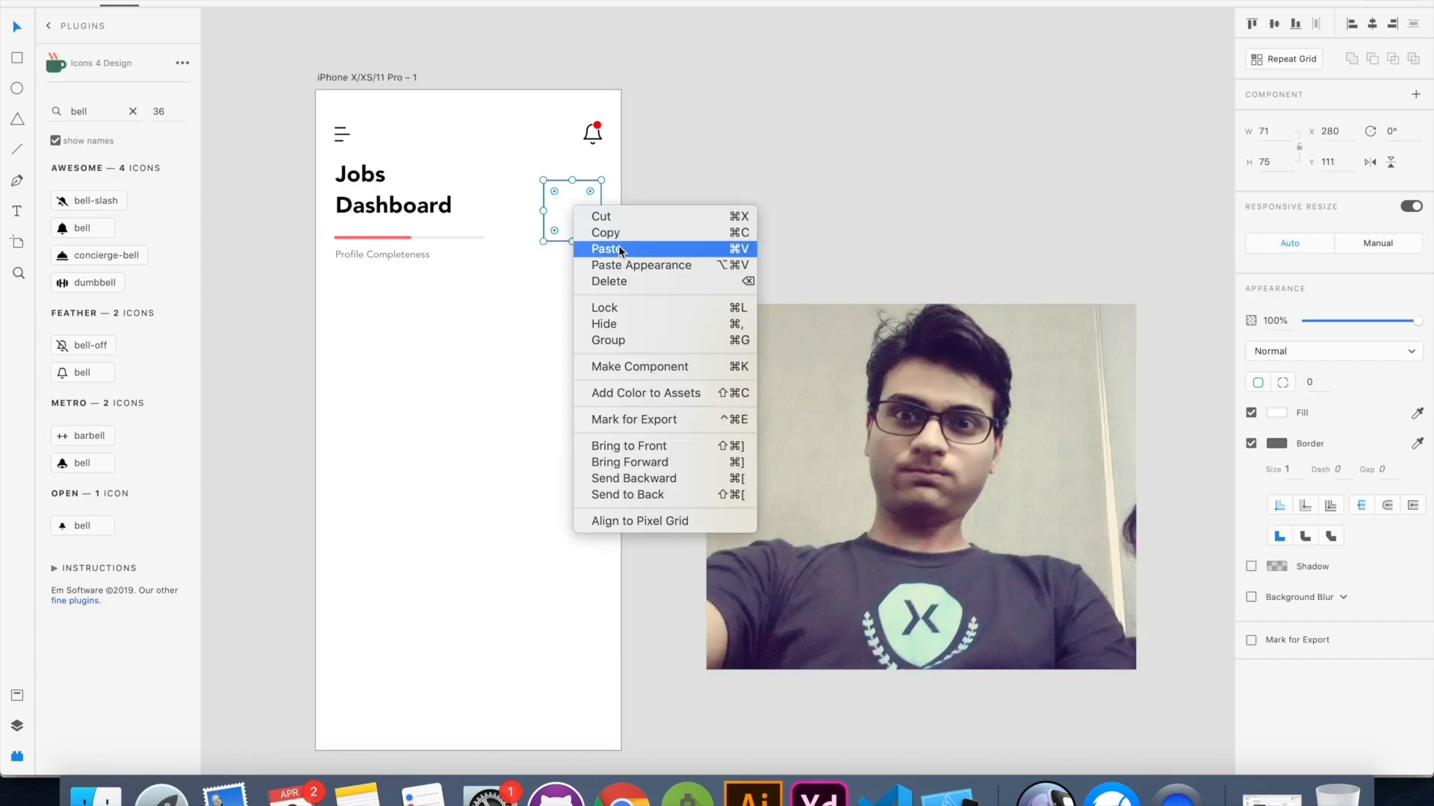
left_click(625, 266)
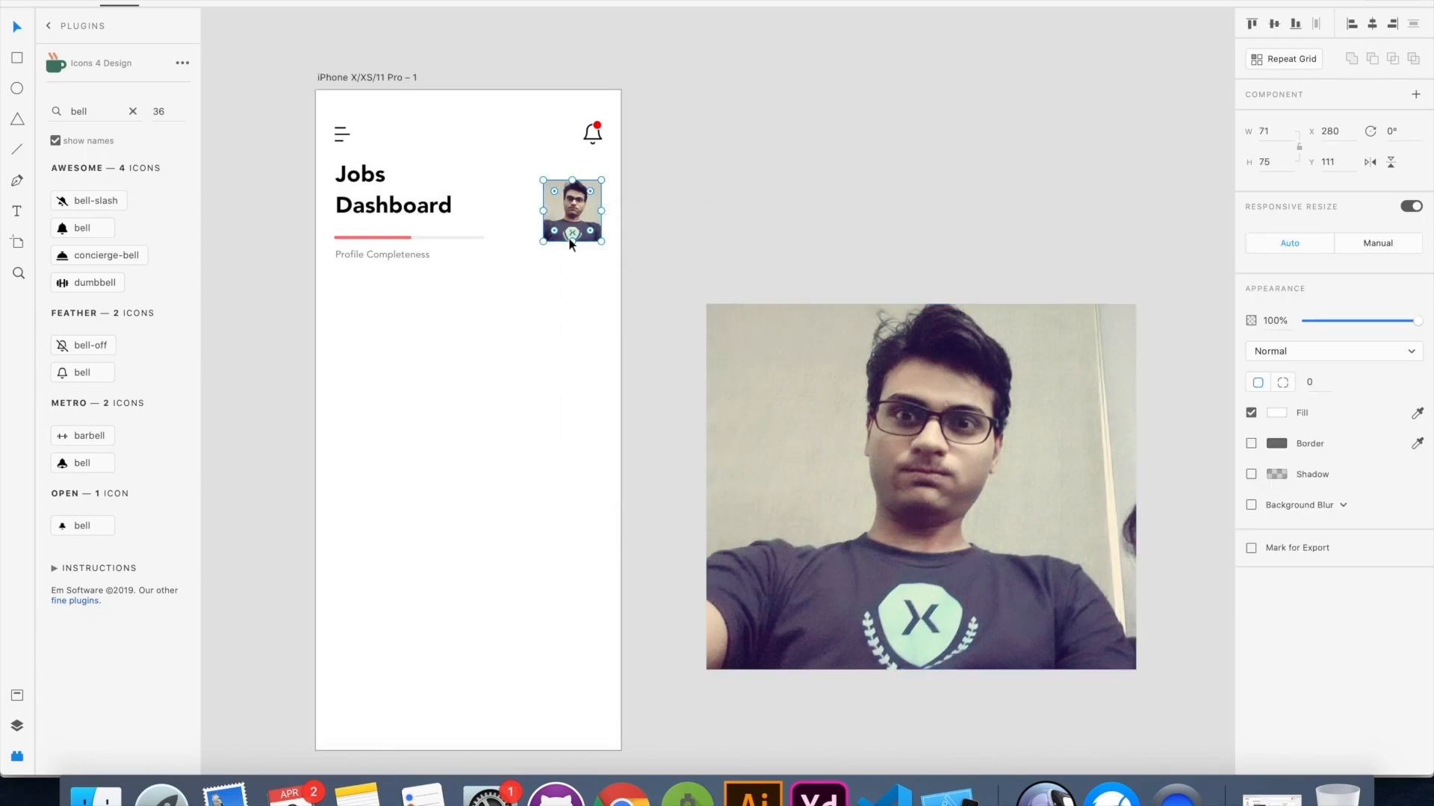
left_click(885, 432)
key("Delete")
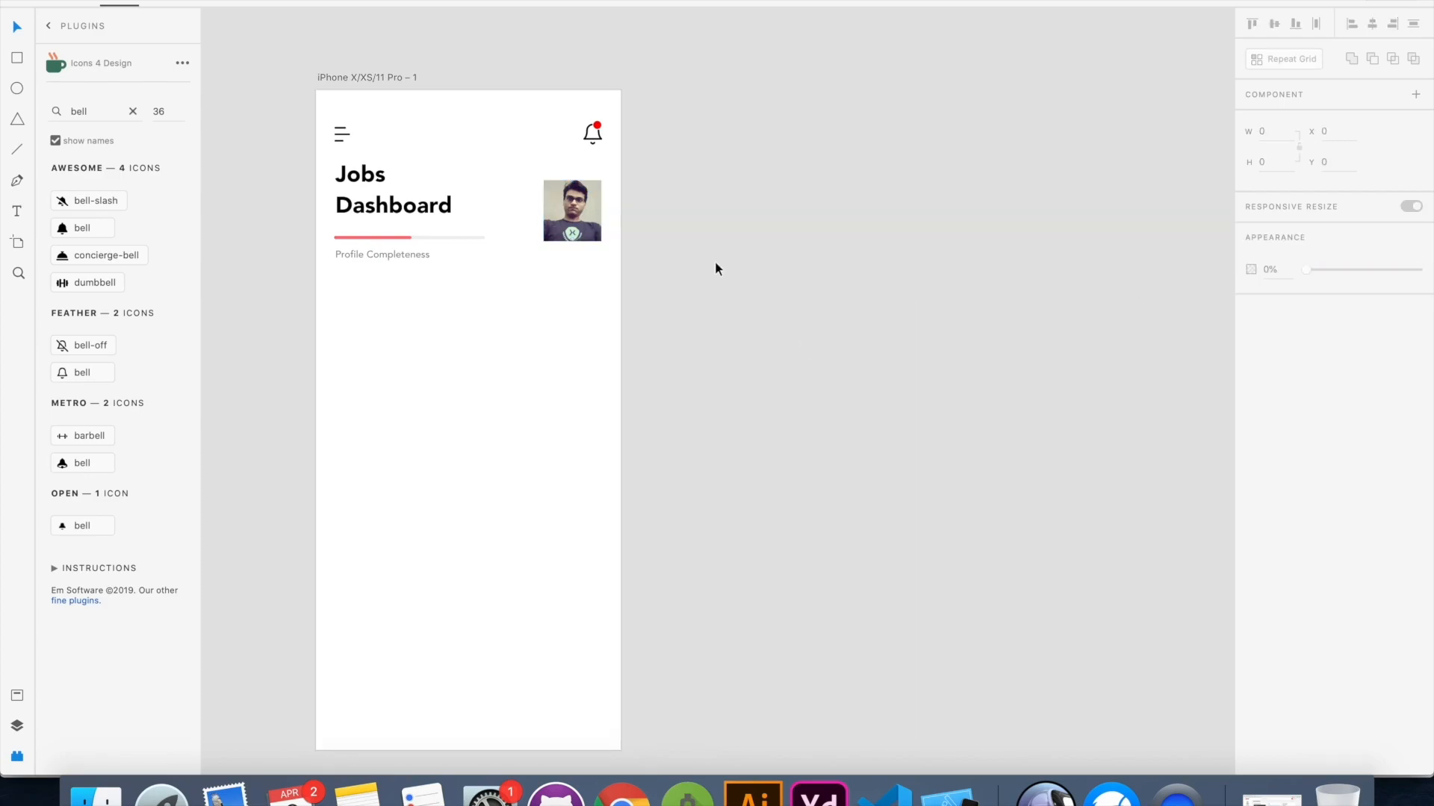
Round the profile photo's corners to a radius of 16
left_click(576, 215)
key("super+3")
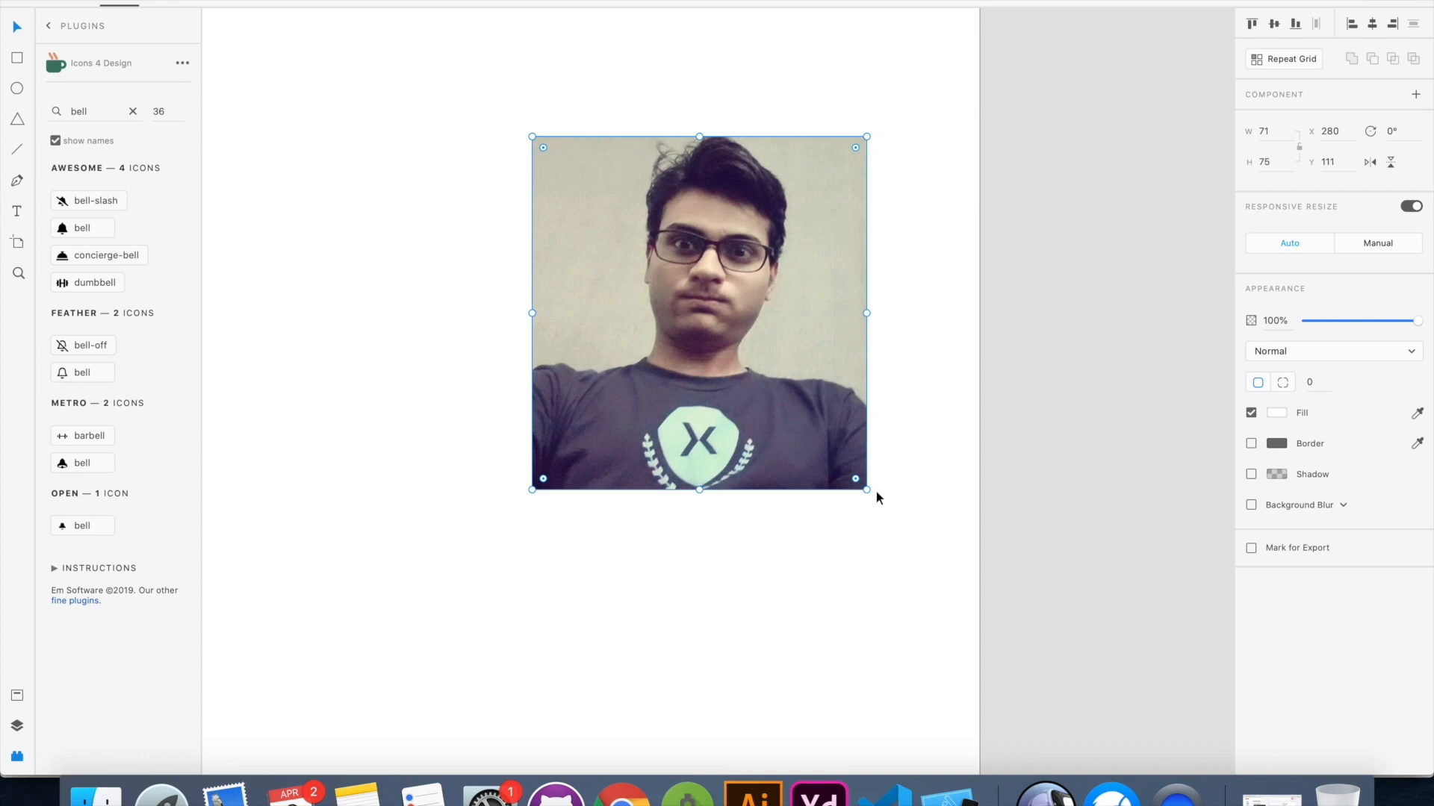
left_click_drag(542, 149, 589, 206)
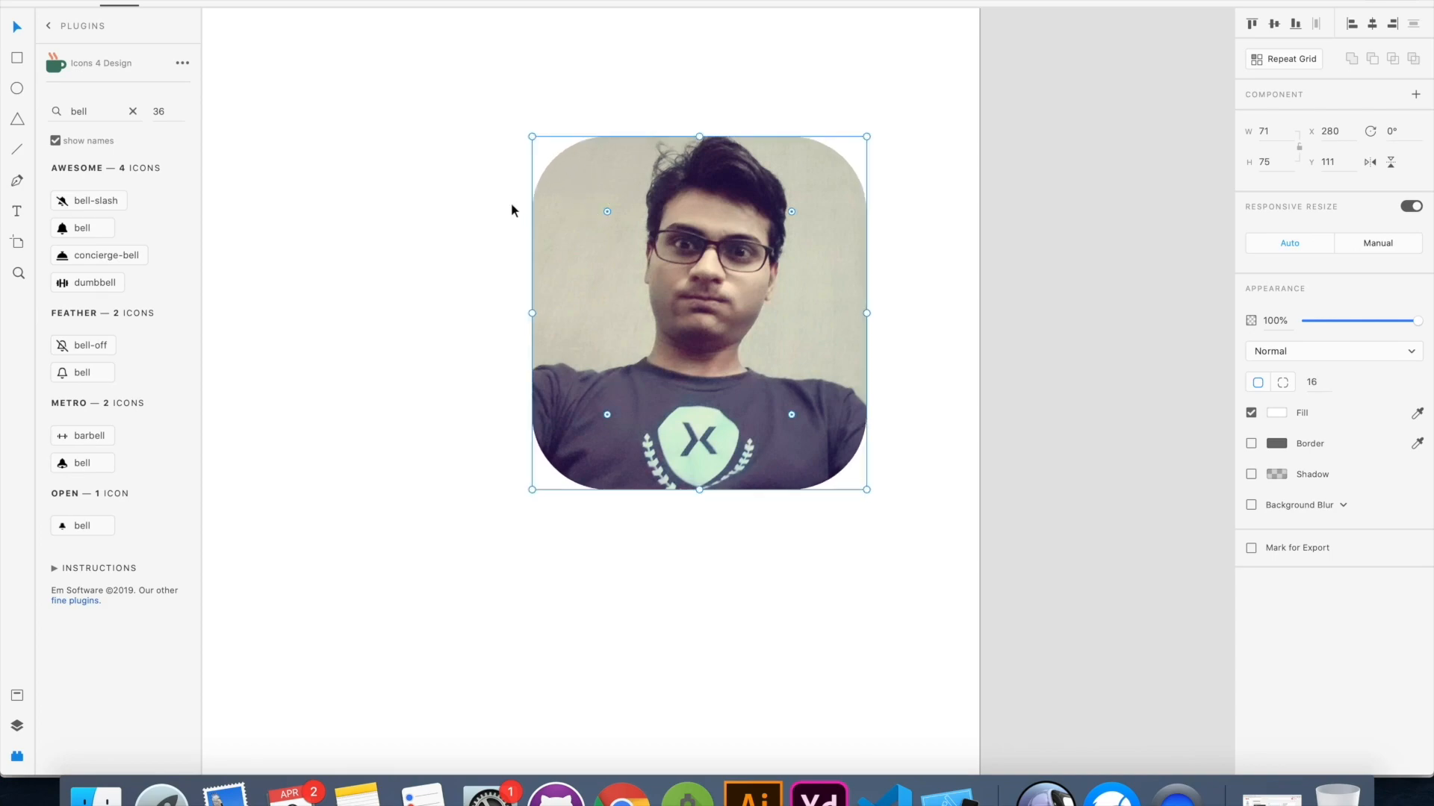
scroll(511, 203, "down", 5)
scroll(512, 204, "up", 2)
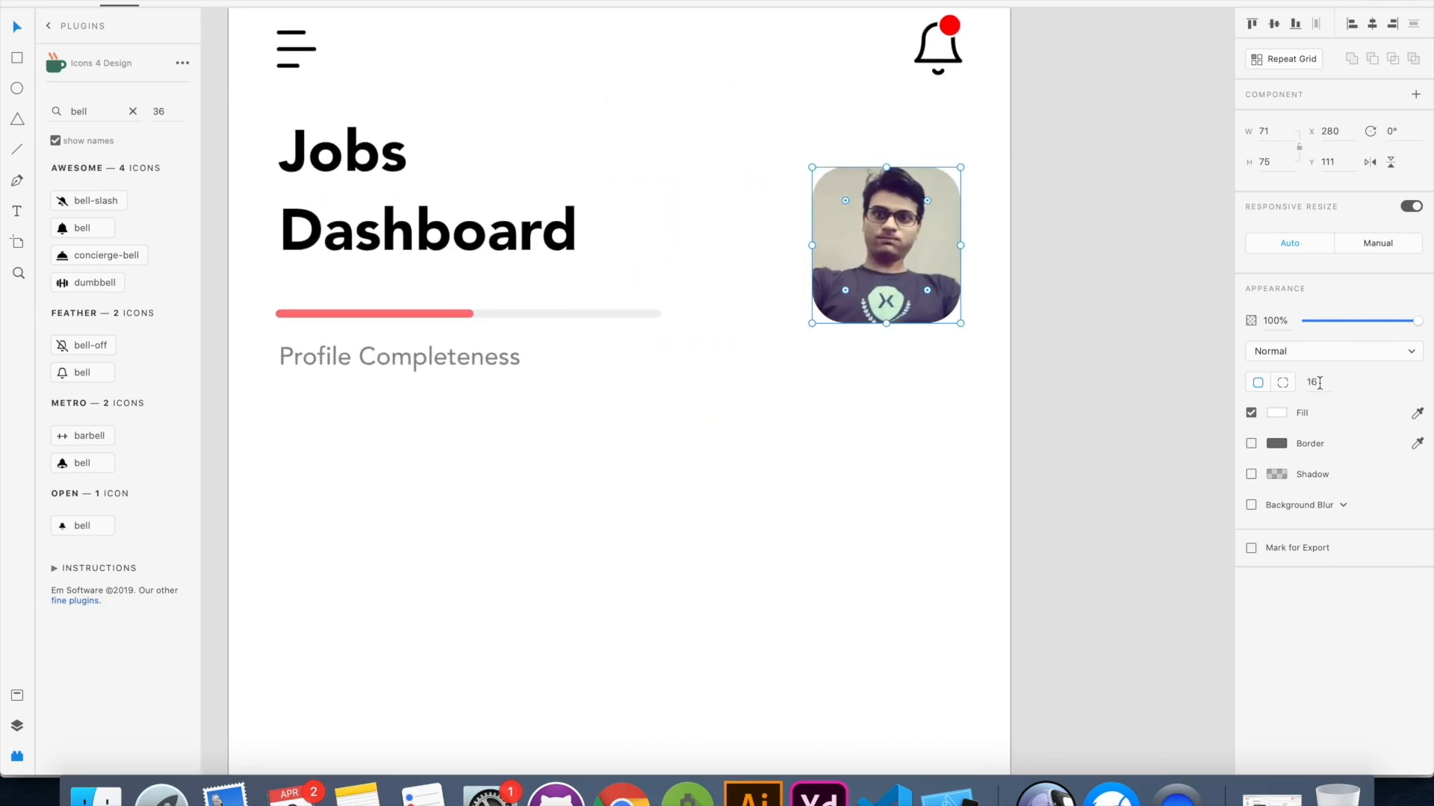
Try adjusting the image's position and size inside the rounded profile photo frame
left_click(817, 464)
left_click(894, 251)
double_click(890, 226)
left_click_drag(905, 245, 896, 245)
mouse_move(960, 167)
left_mouse_down()
mouse_move(983, 144)
mouse_move(910, 231)
mouse_move(1008, 157)
mouse_move(977, 167)
left_mouse_up()
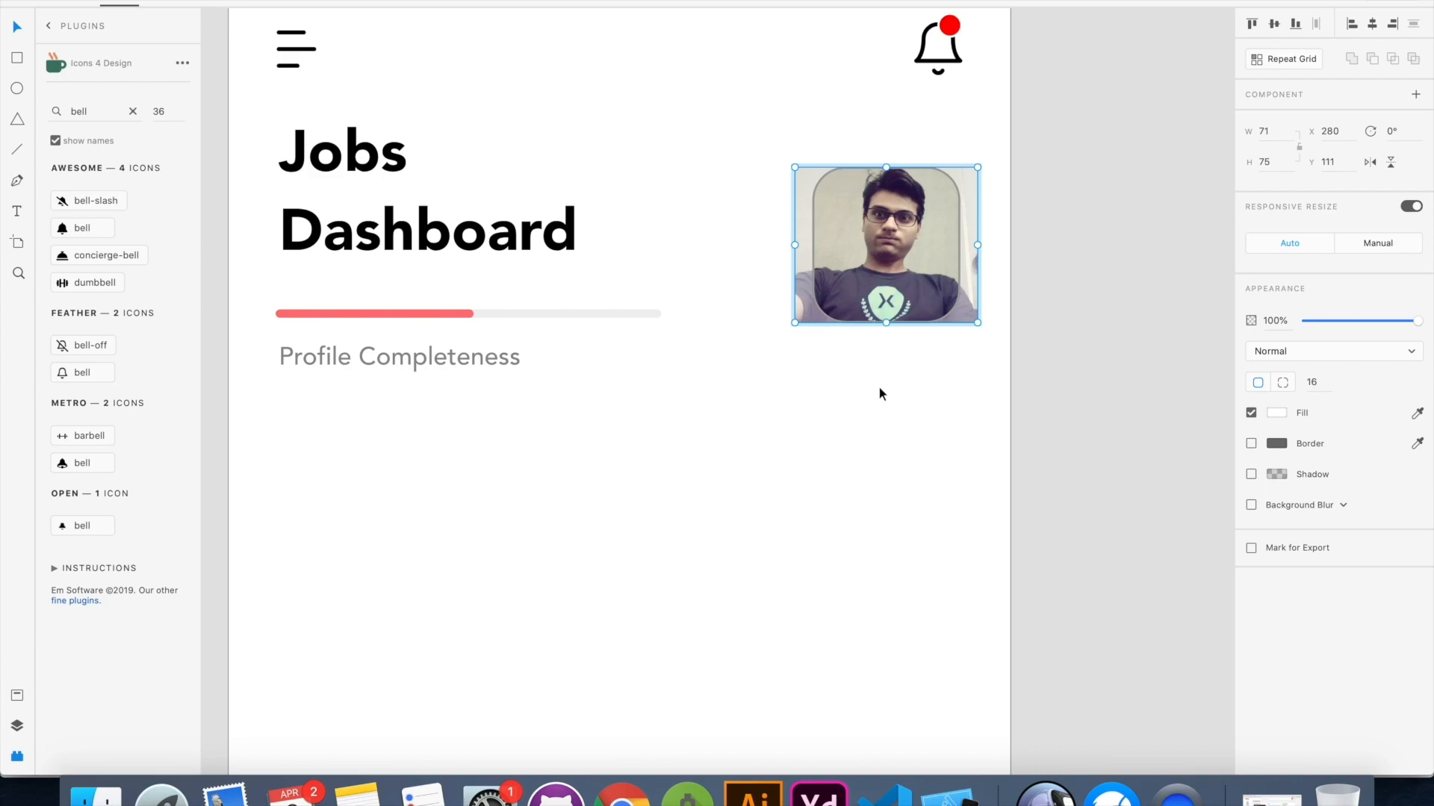
left_click(899, 346)
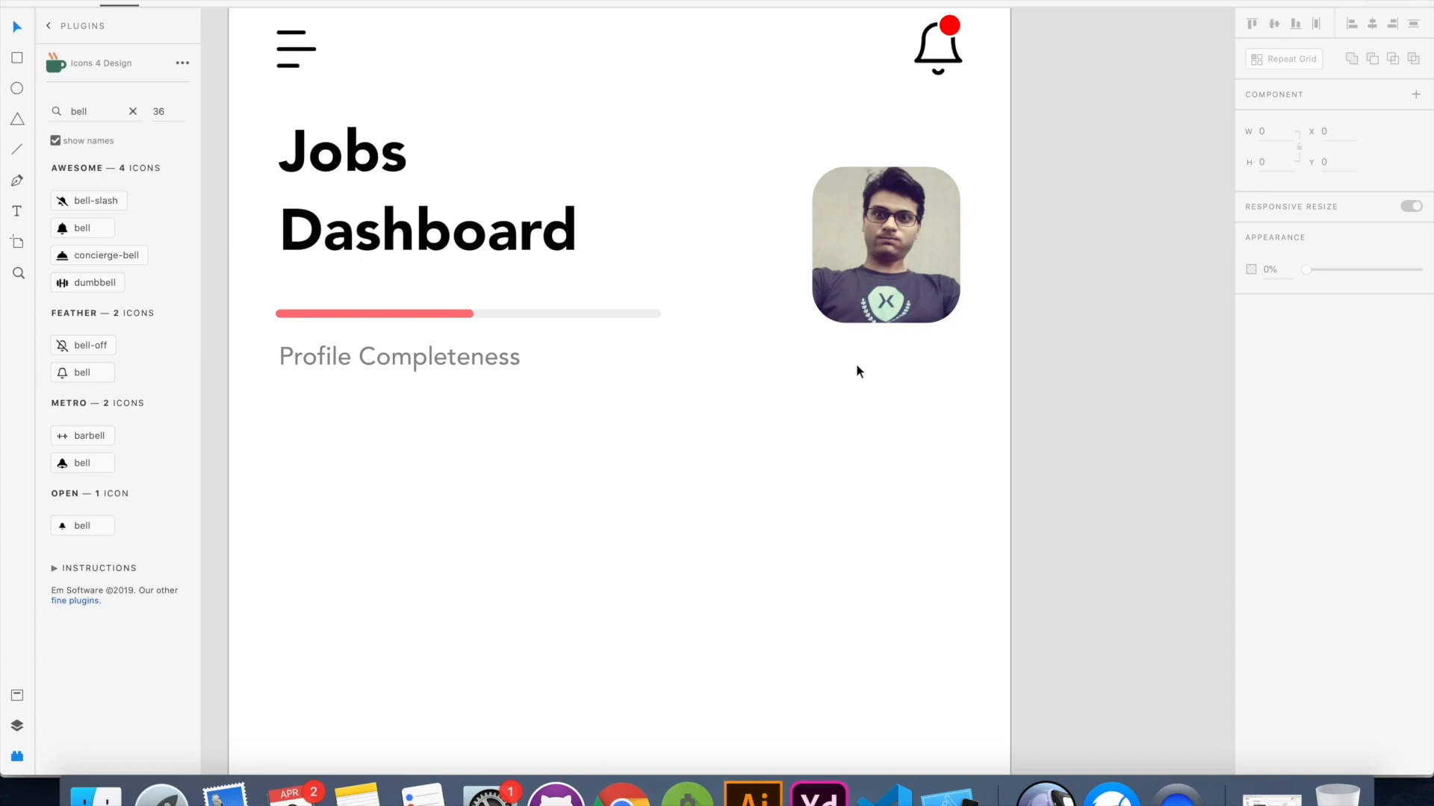
Draw a 327 by 90 px card at X 24, Y 267 below the progress bar, with a corner radius of 24
scroll(857, 363, "down", 5)
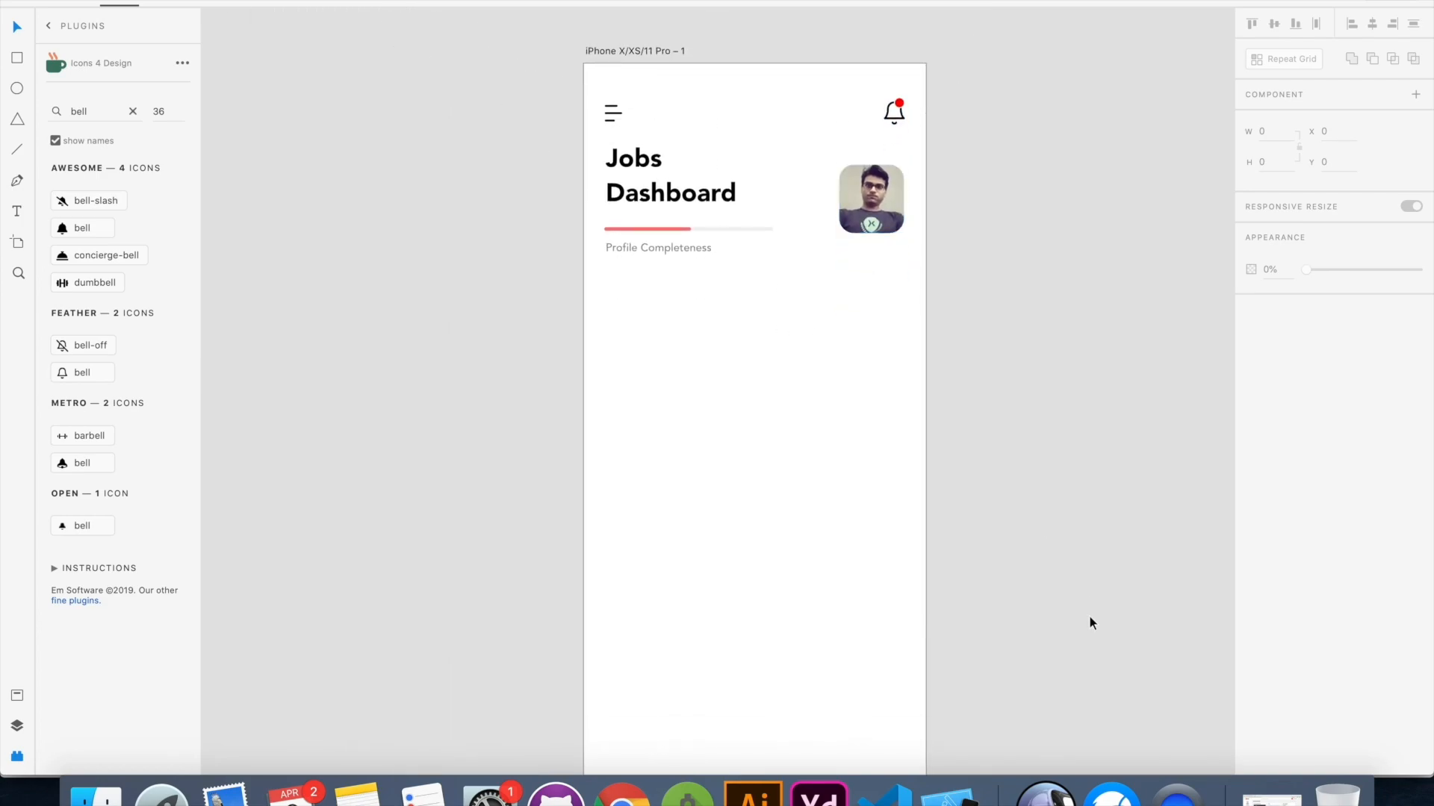
left_click(1079, 786)
left_click_drag(676, 389, 604, 392)
left_click_drag(607, 307, 904, 389)
left_click_drag(618, 317, 632, 332)
key("v")
left_click(755, 475)
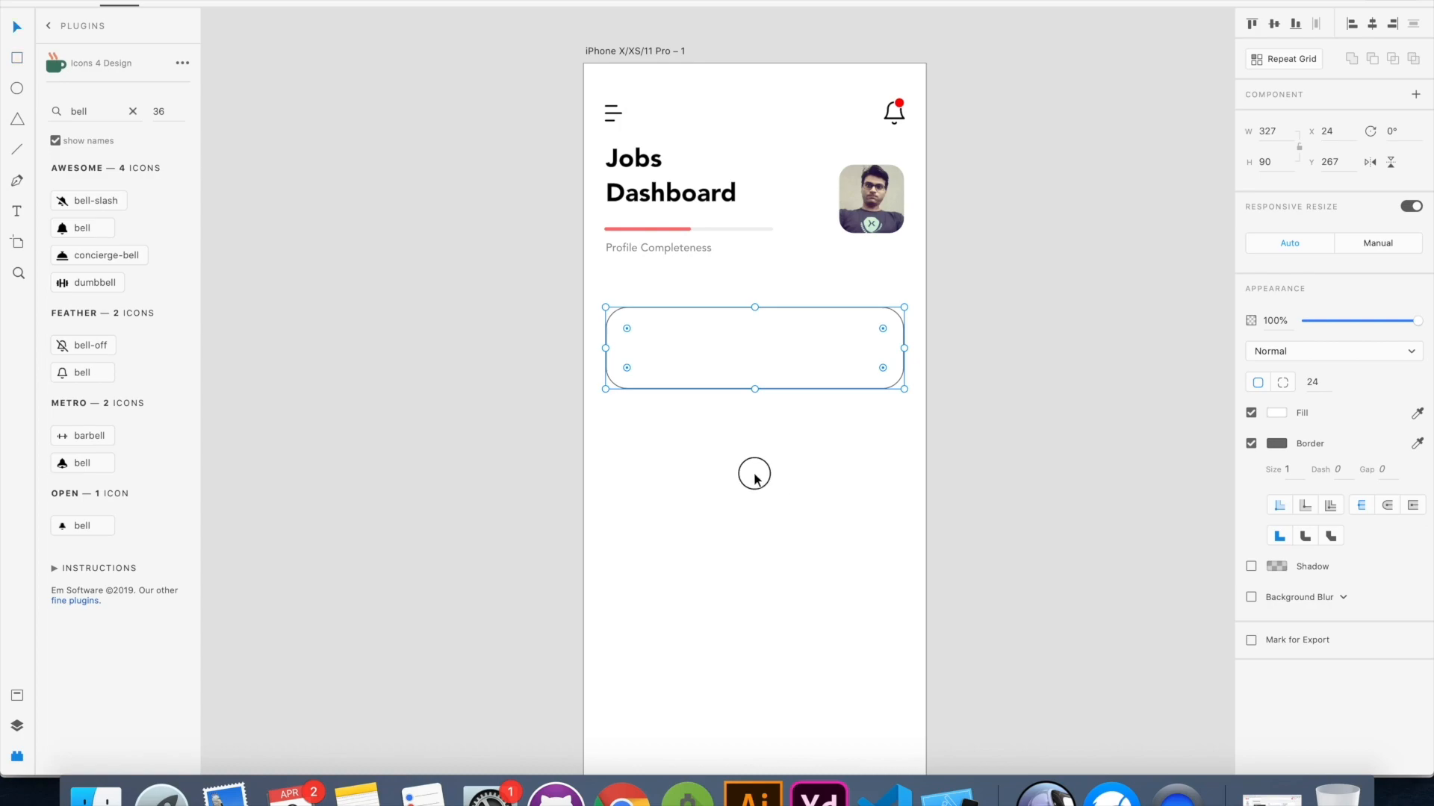
Fill the card with the red sampled from the progress bar, #FF7E7E, and remove its border
left_click(833, 337)
left_click(1276, 415)
left_click_drag(1141, 349, 1119, 328)
left_click(1241, 483)
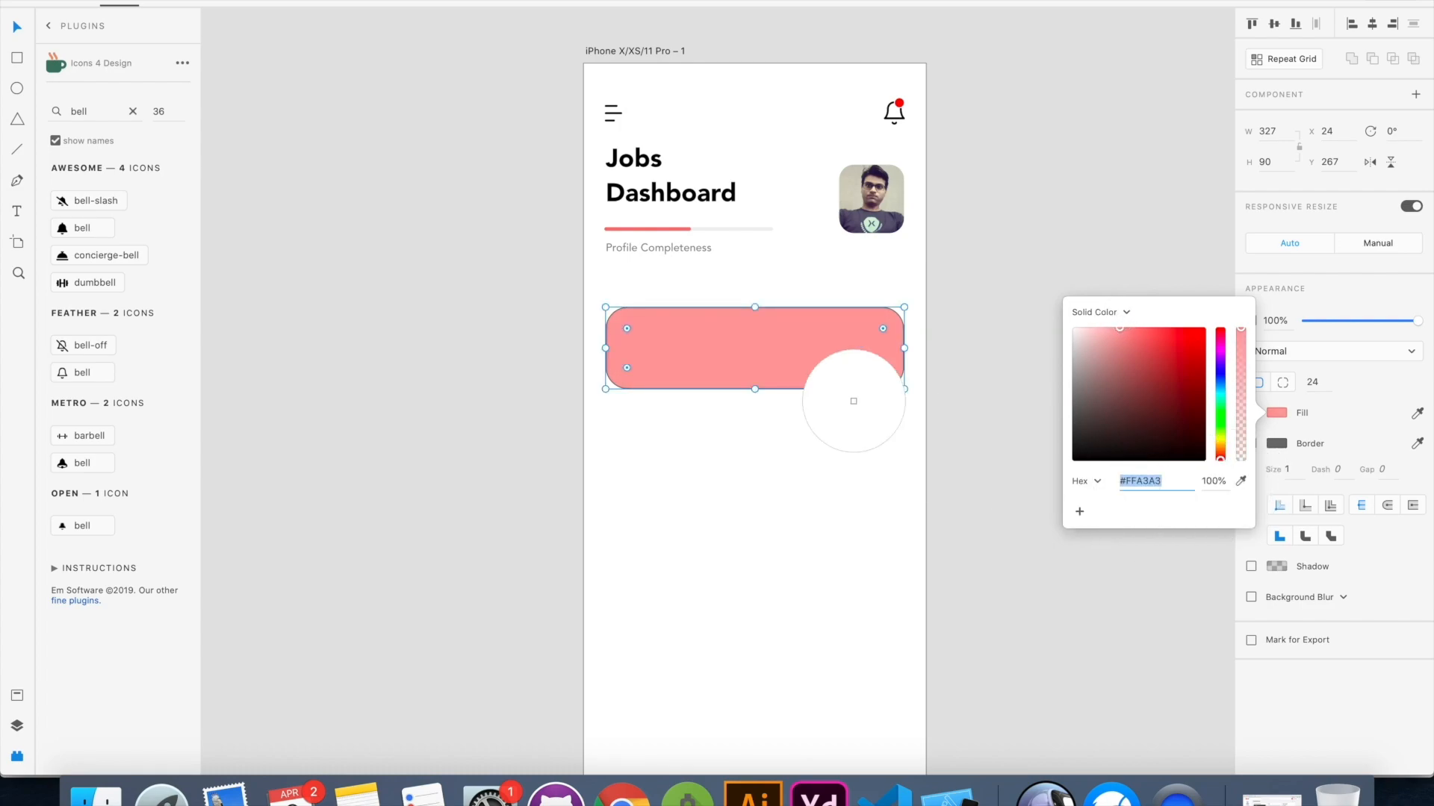
left_click(642, 230)
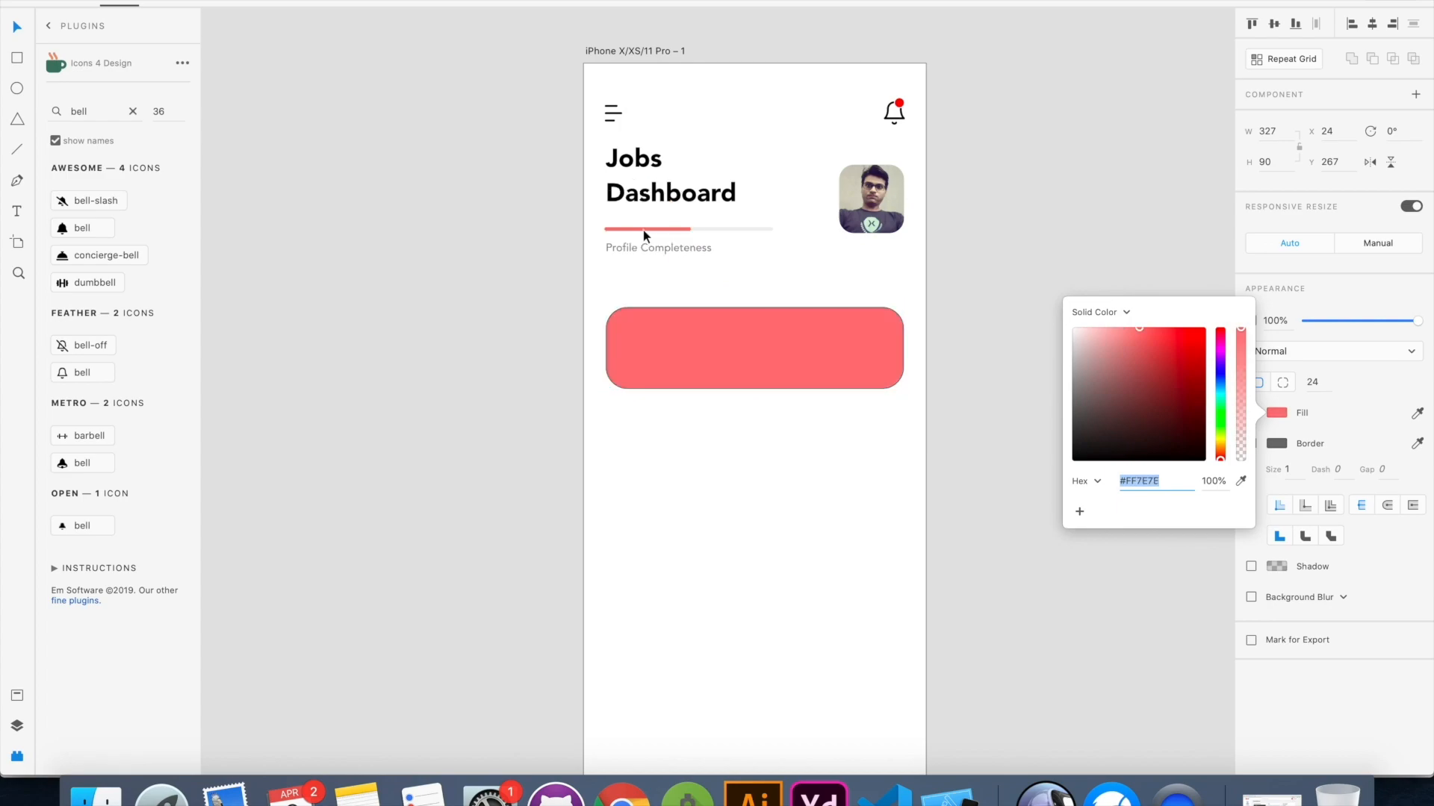
left_click(916, 492)
Add the number "17" in white on the left part of the red card
key("t")
left_click(662, 358)
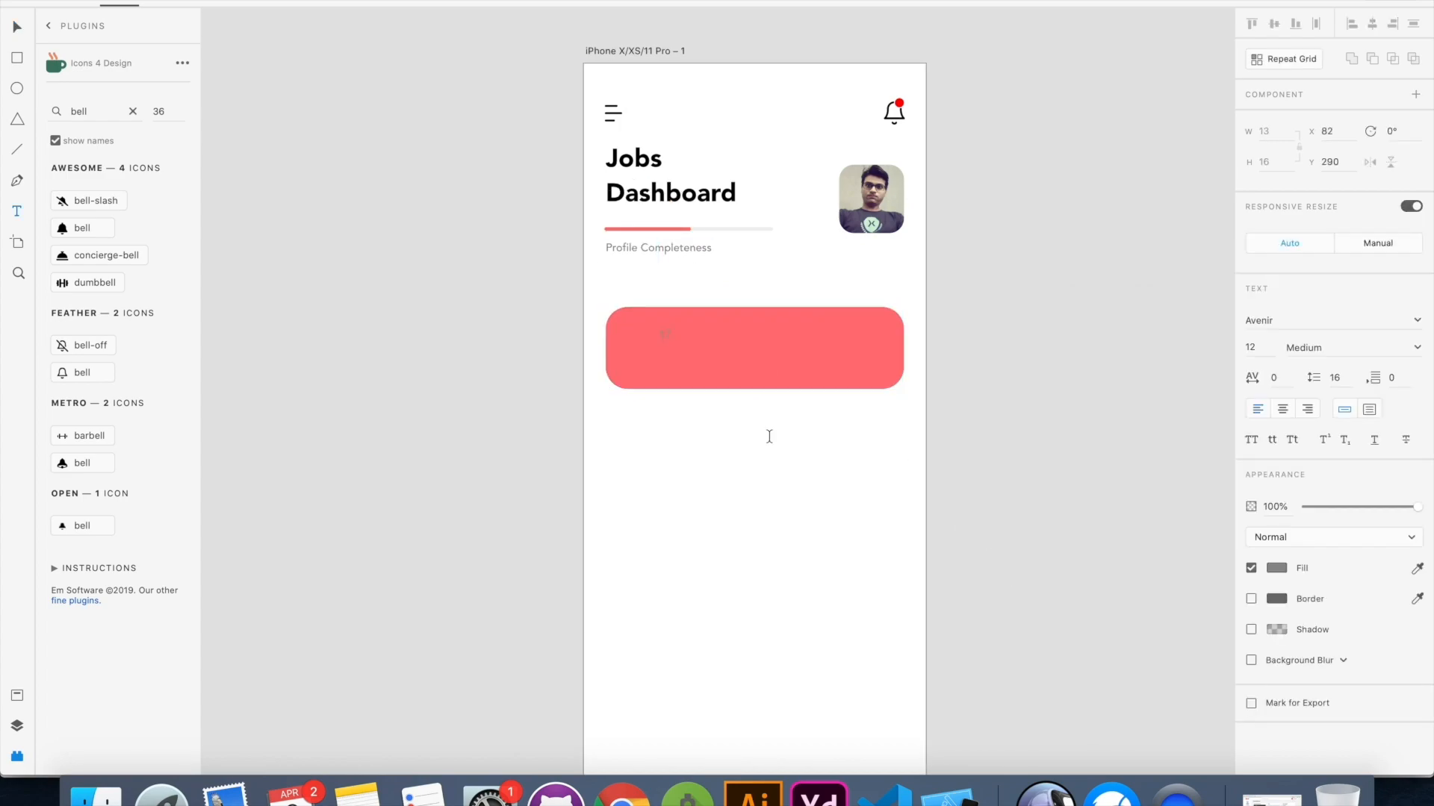
key("Escape")
left_click_drag(685, 367, 662, 363)
left_click(665, 336, "shift")
left_click(1276, 568)
left_click_drag(1083, 485, 1004, 448)
Enlarge the number 17, move it up within the card, and give it a bolder font style
left_click(662, 336)
left_click_drag(667, 346, 666, 367)
left_click_drag(670, 349, 671, 334)
left_click(1417, 348)
left_click(1318, 546)
Extend the card's top edge slightly upward and position the two-line white label "Matching Jobs" closely under the number 17
left_click(754, 349)
left_click_drag(754, 310, 754, 302)
left_click_drag(670, 360, 671, 356)
scroll(672, 358, "down", 3)
left_click(736, 406)
scroll(736, 406, "up", 5)
Group the number 17 with its label and place copies in the middle and right parts of the card
left_click(606, 314)
left_click(603, 285, "shift")
key("super+g")
left_click_drag(604, 318, 846, 319)
Change the middle statistic on the card to "20" with the label "Employer Actions"
double_click(725, 287)
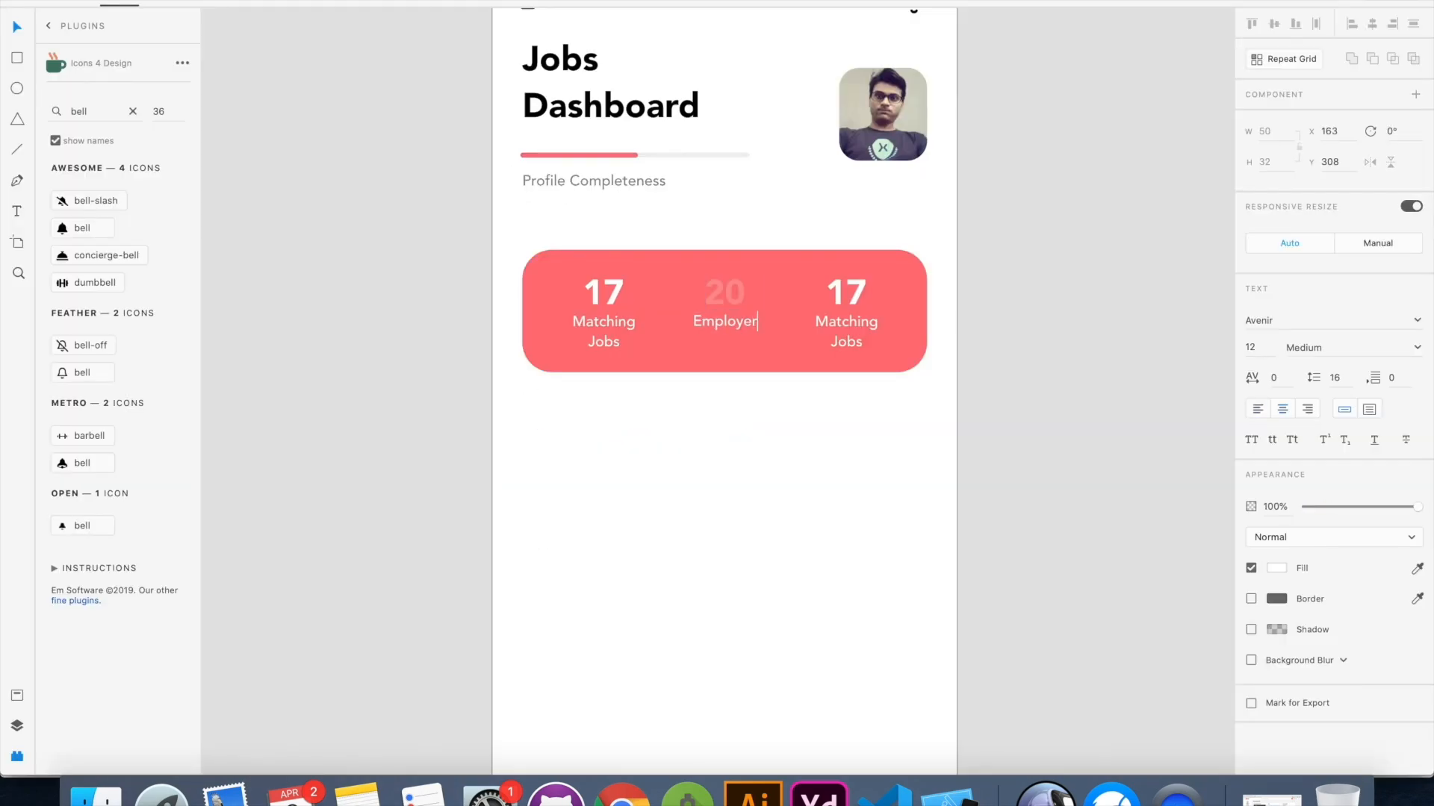
type("Actions")
key("Escape")
left_click(735, 297)
left_click_drag(1331, 510, 1429, 511)
left_click(804, 472)
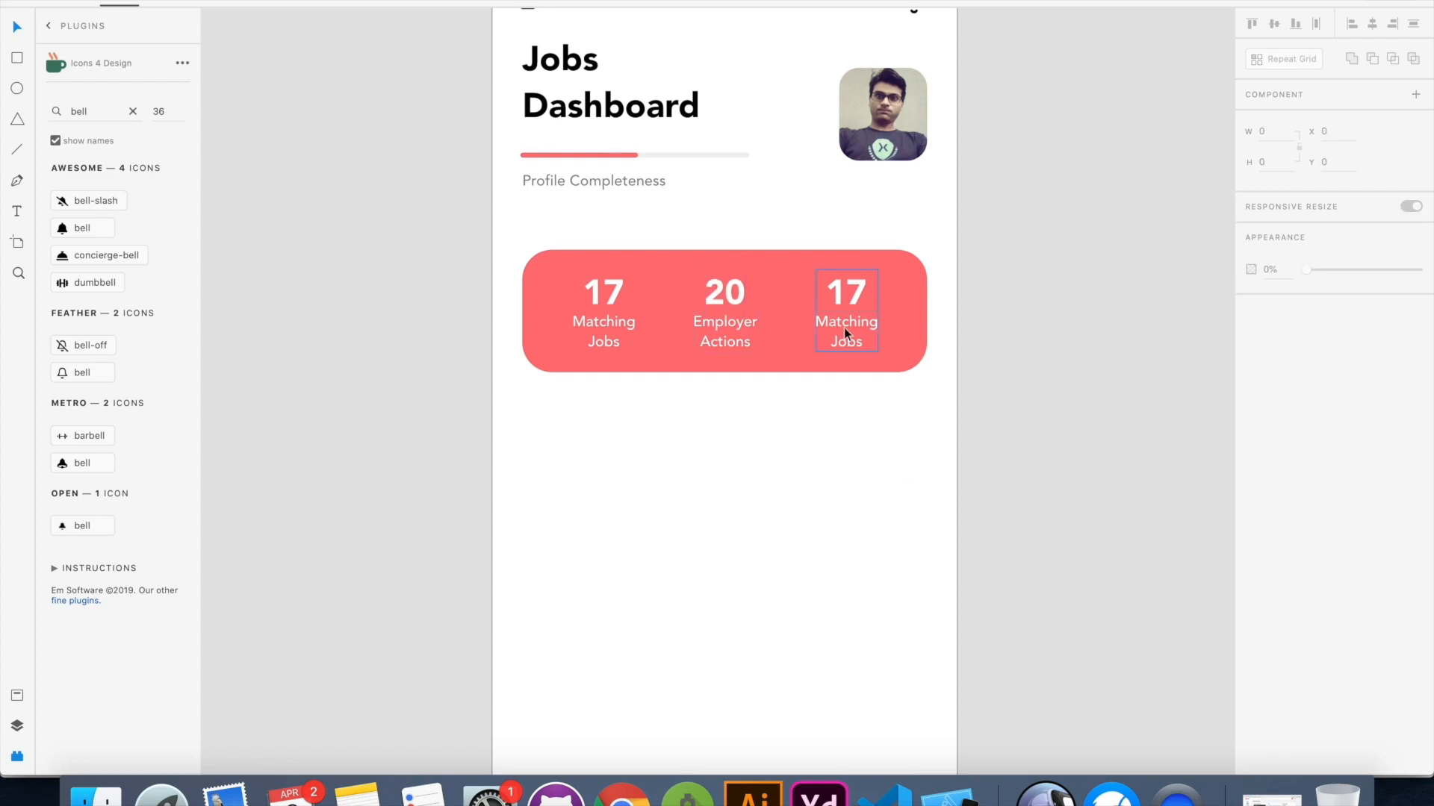
Change the third statistic on the card to "26" with the two-line label "Search Appearances"
left_click(842, 294)
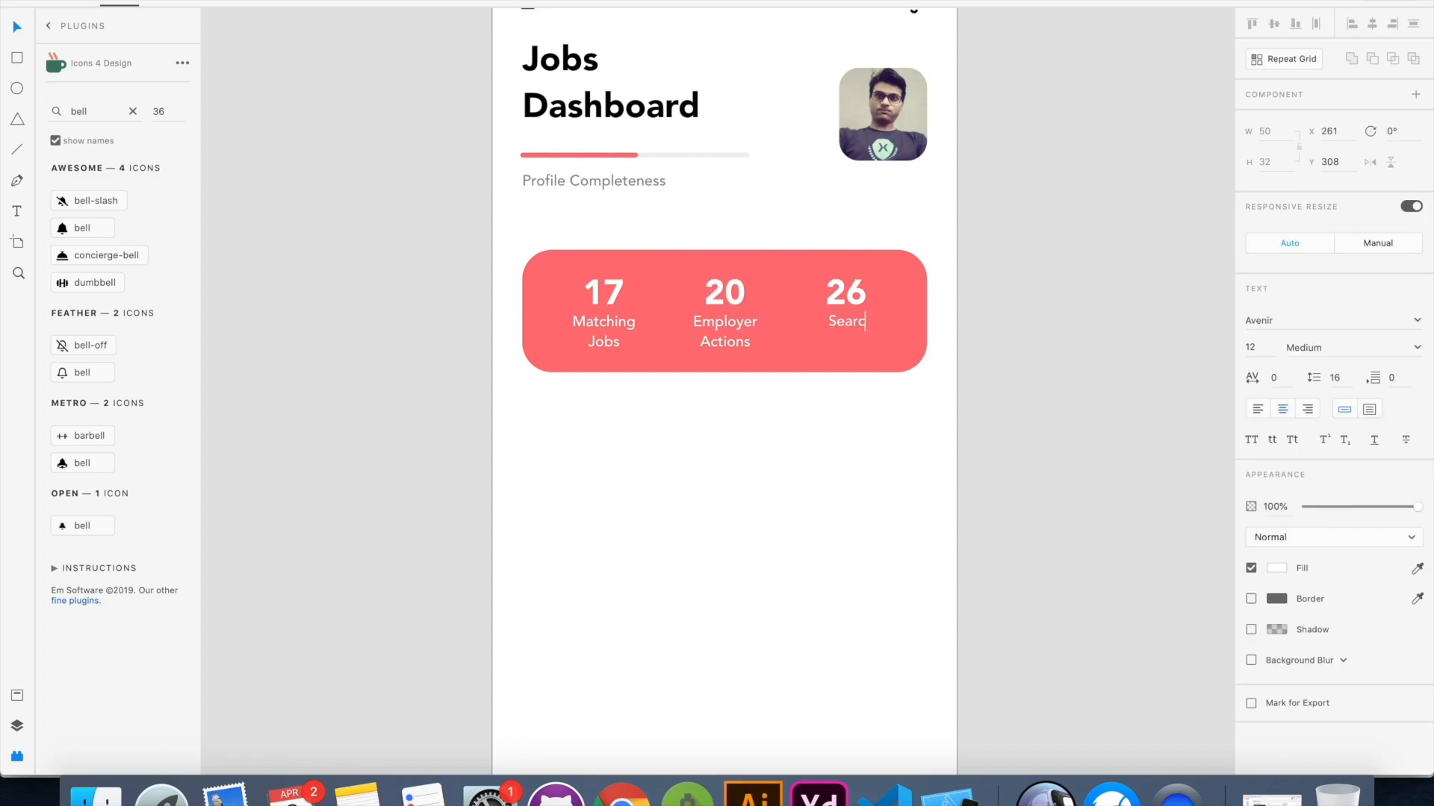
type("h")
key("Return")
type("Appearances")
key("Escape")
scroll(1005, 378, "down", 5)
left_click(1005, 378)
Draw a vertical divider line about 64 px high between the first and second statistics on the card
scroll(773, 432, "right", 2)
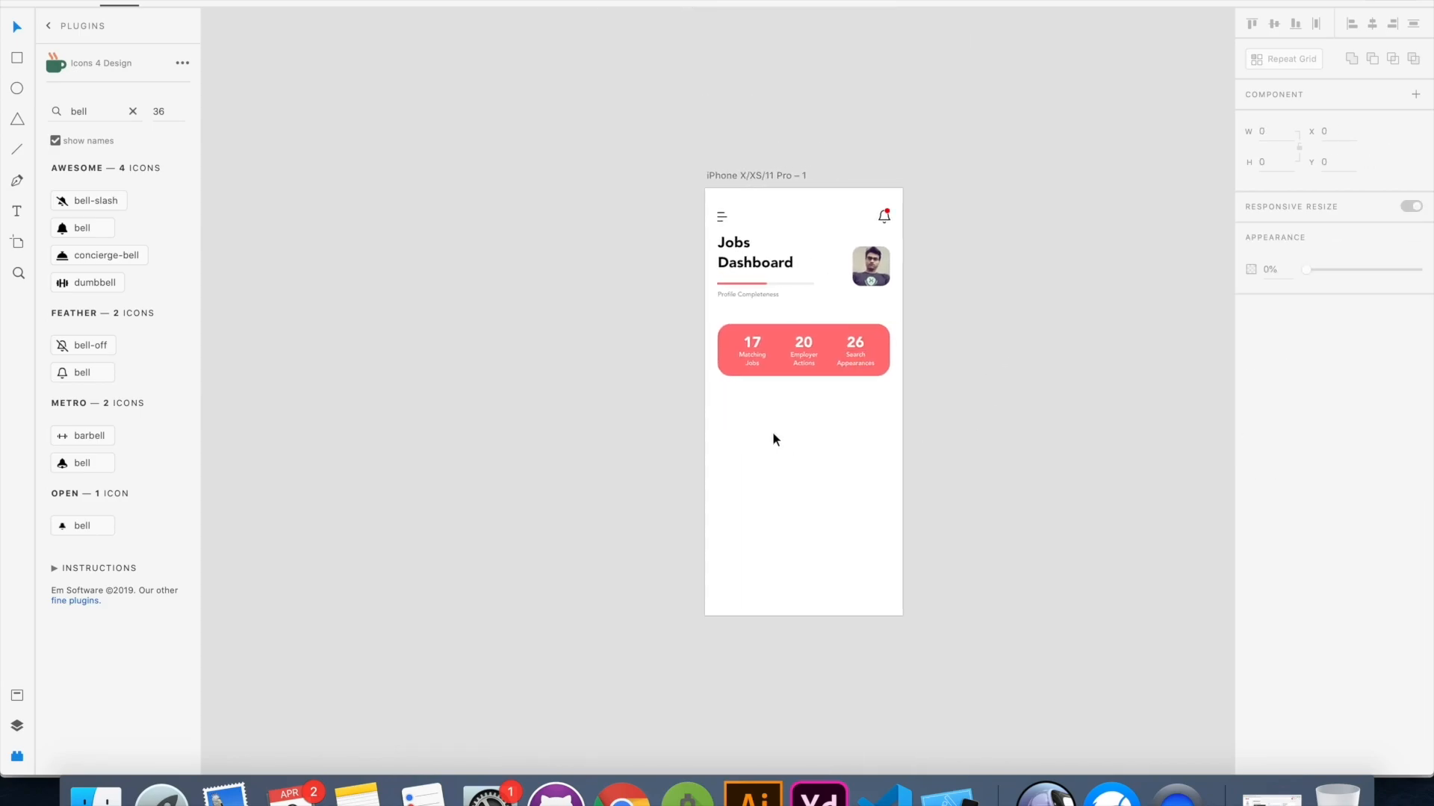
scroll(772, 439, "up", 3)
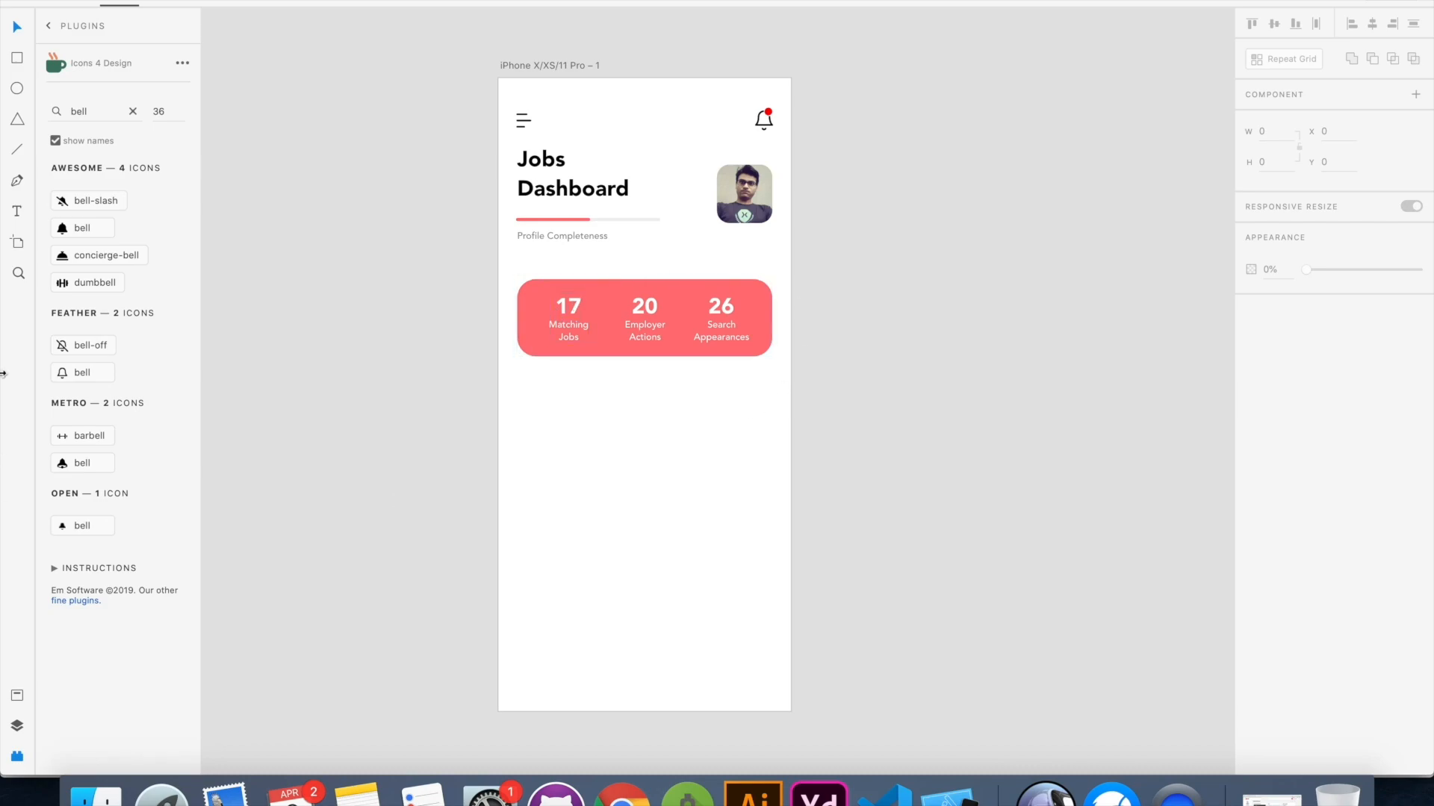
key("l")
left_click_drag(607, 238, 607, 345)
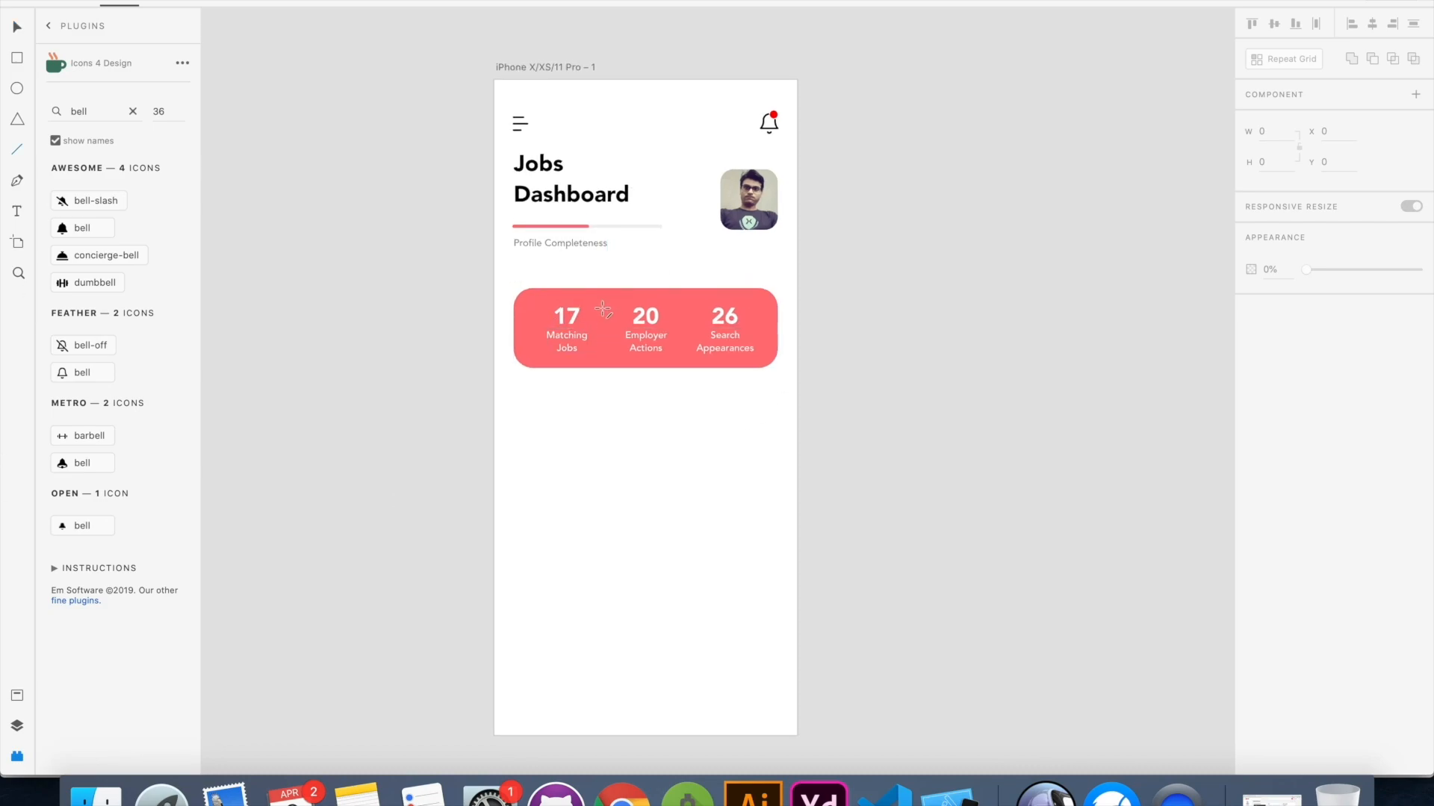
scroll(605, 327, "up", 2)
scroll(606, 327, "up", 2)
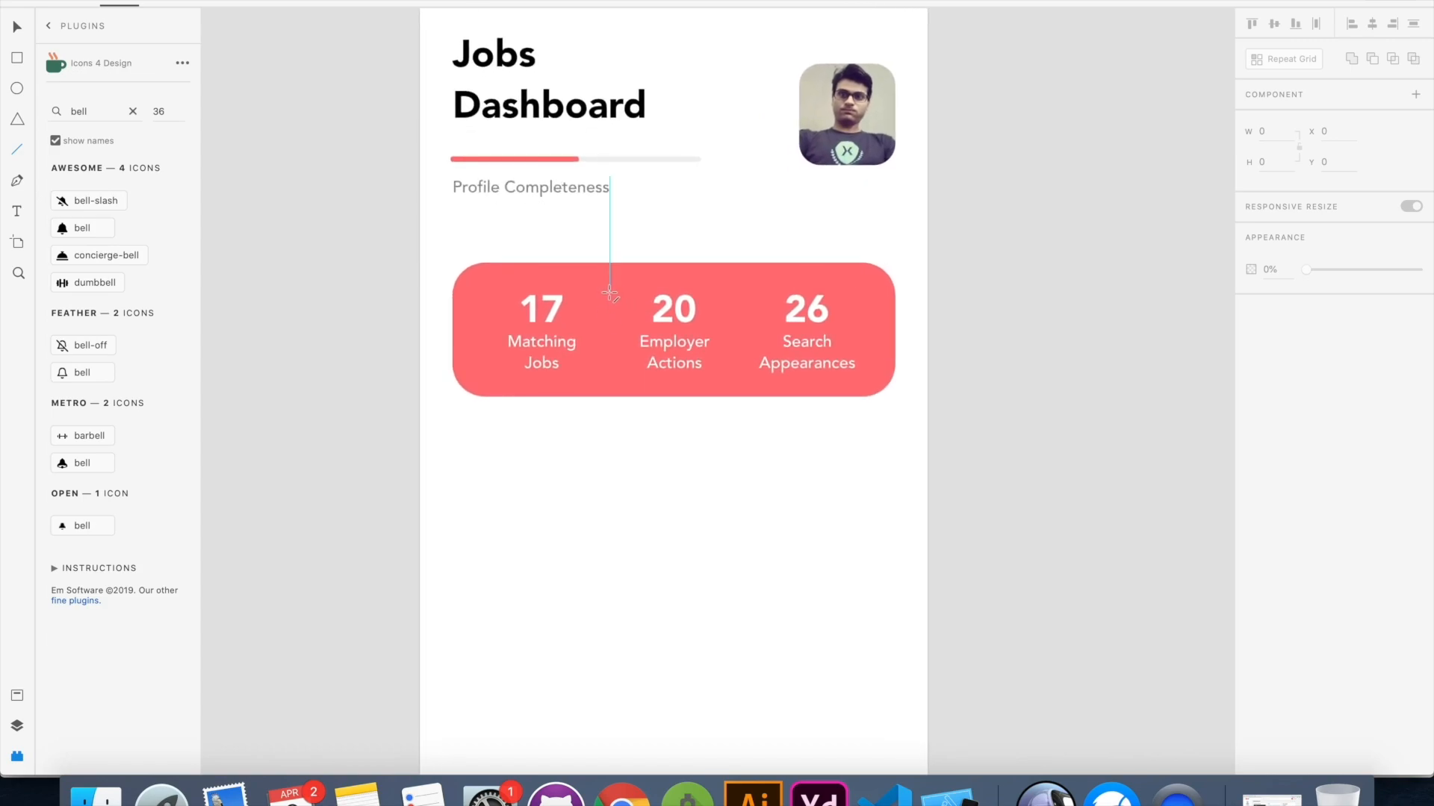
left_click_drag(605, 289, 605, 374)
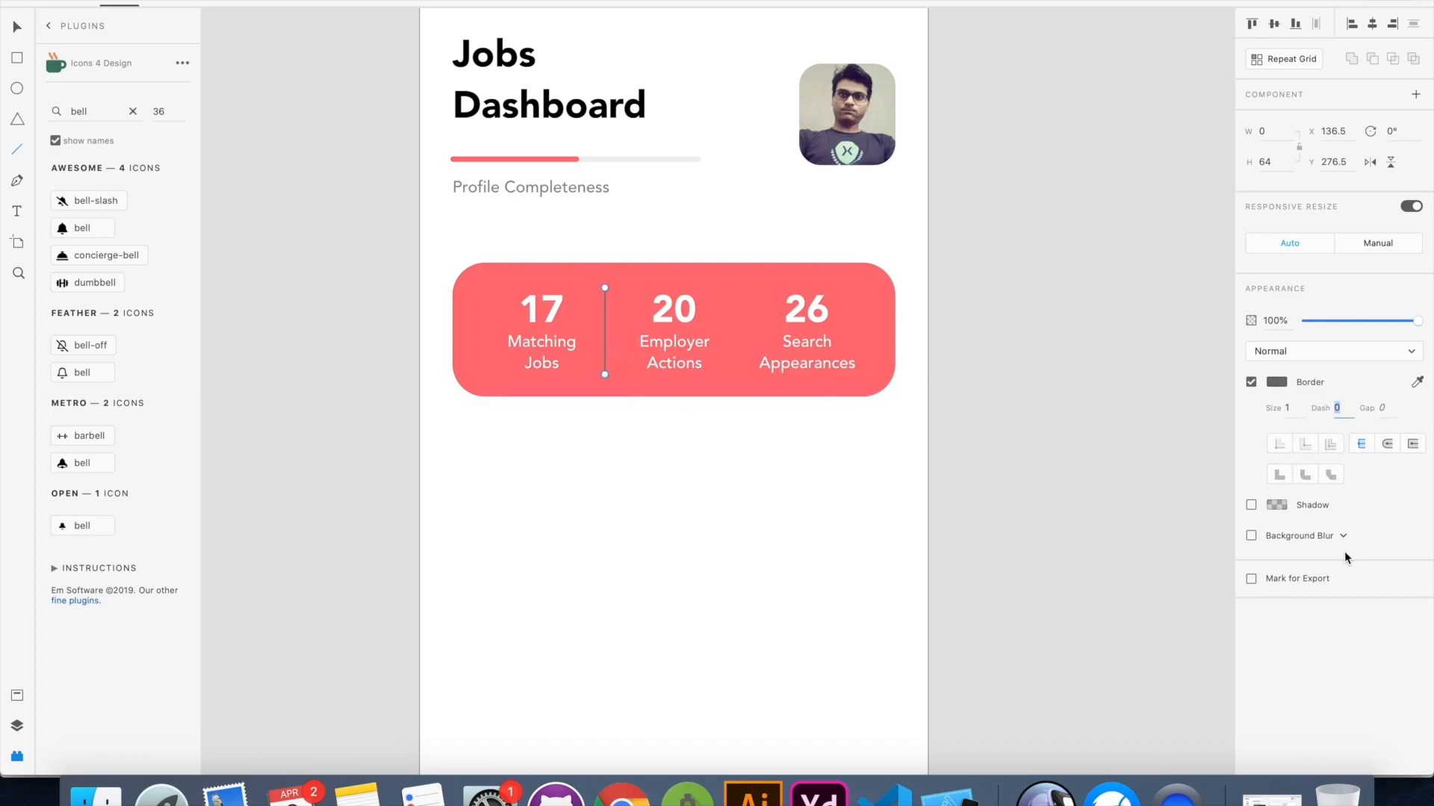
Style the divider with a dash of 2 and light gray #E6E6E6, and reduce its opacity
type("2")
key("Return")
left_click(1277, 382)
left_click_drag(1076, 361, 985, 302)
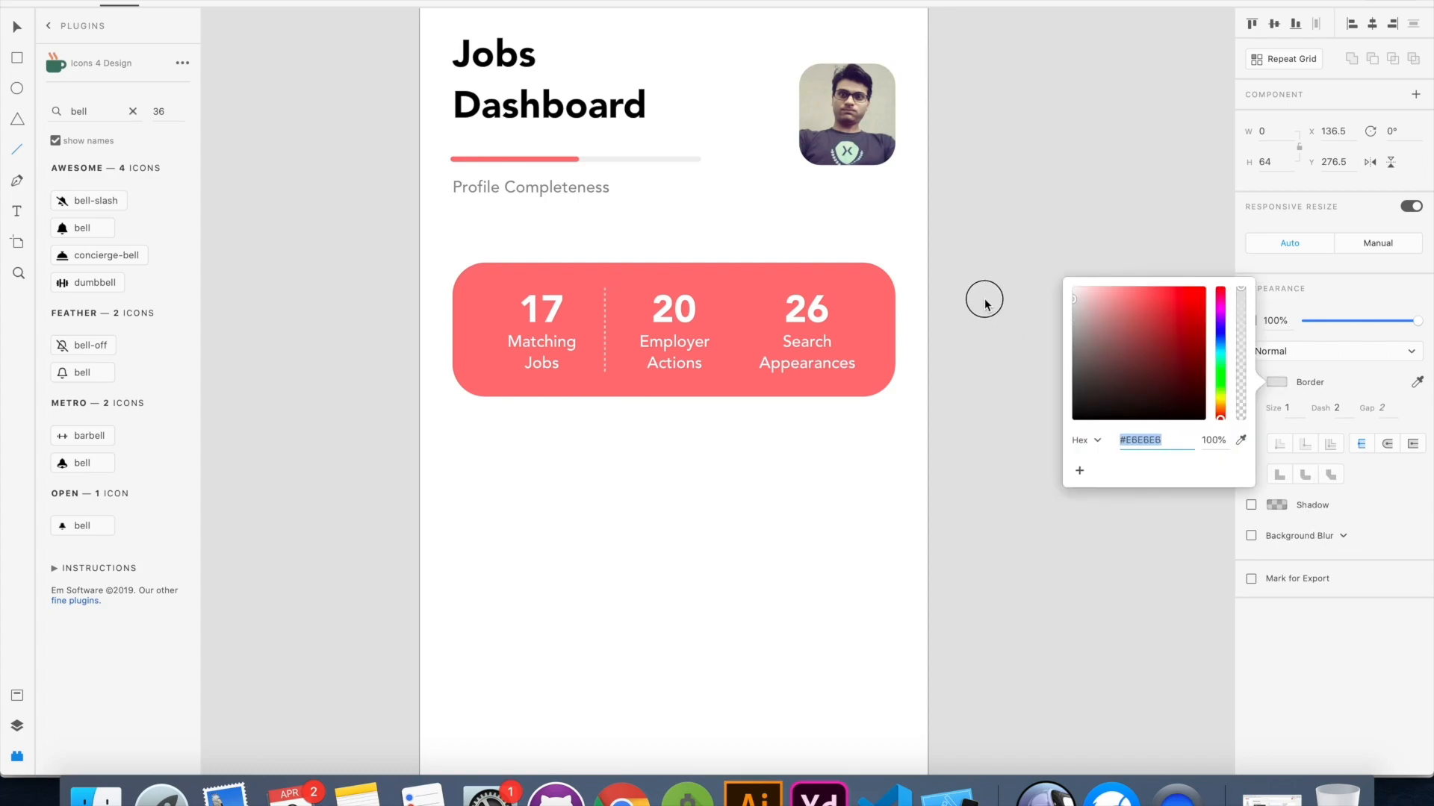
left_click(773, 447)
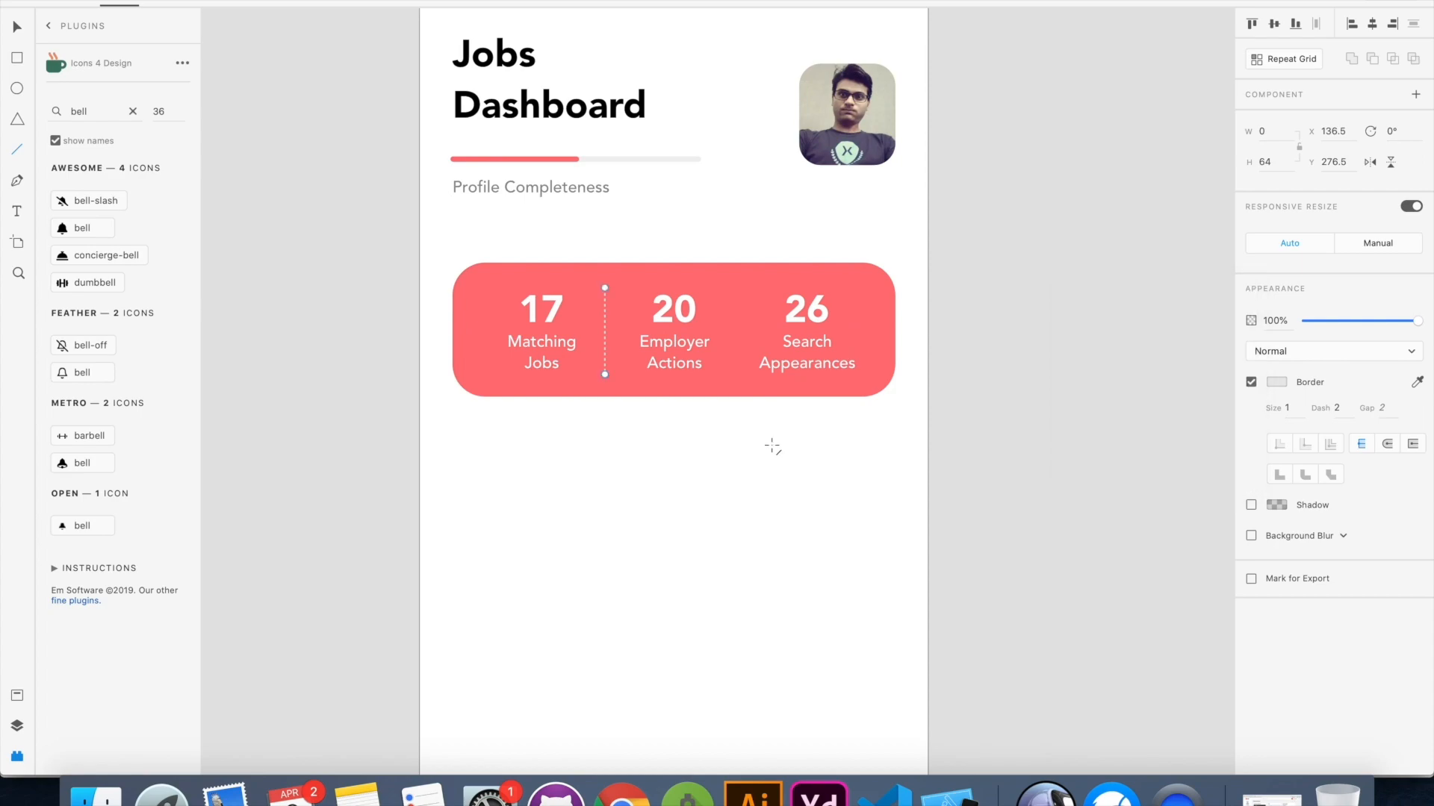
left_click_drag(1417, 321, 1362, 333)
key("v")
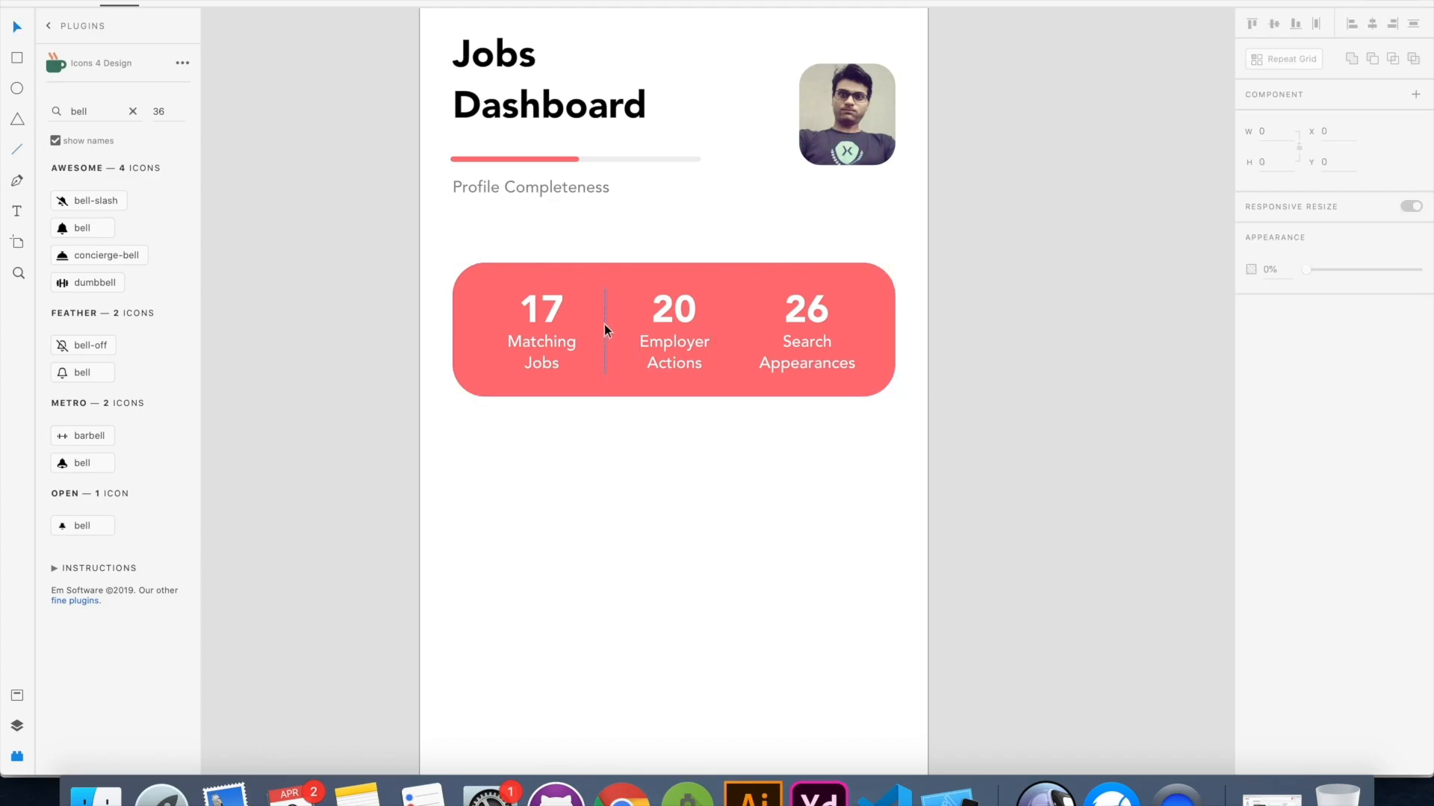
Duplicate the dashed divider into the gap between the second and third statistics on the card
left_click_drag(605, 328, 749, 328)
scroll(887, 434, "down", 5)
scroll(886, 435, "up", 3)
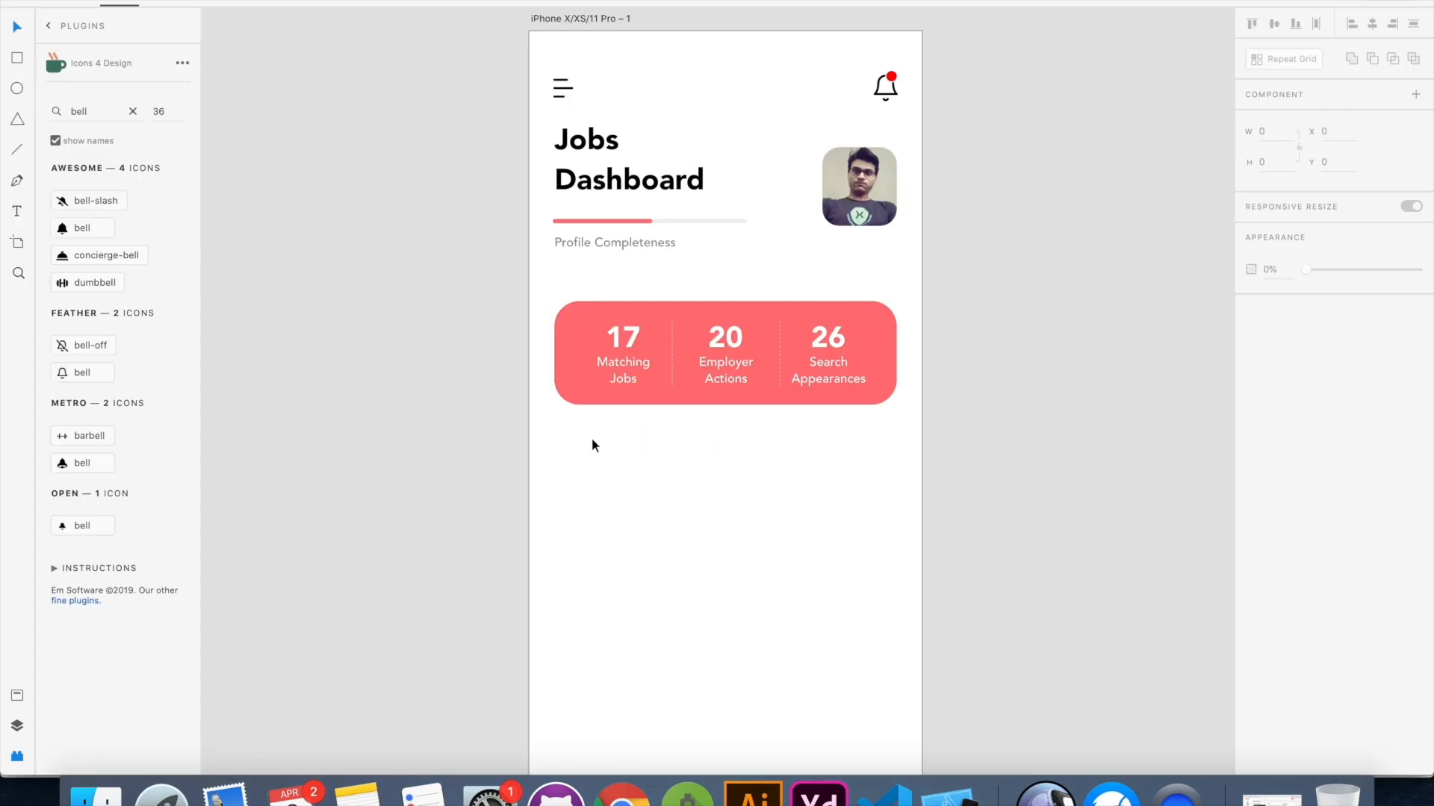
scroll(594, 444, "down", 2)
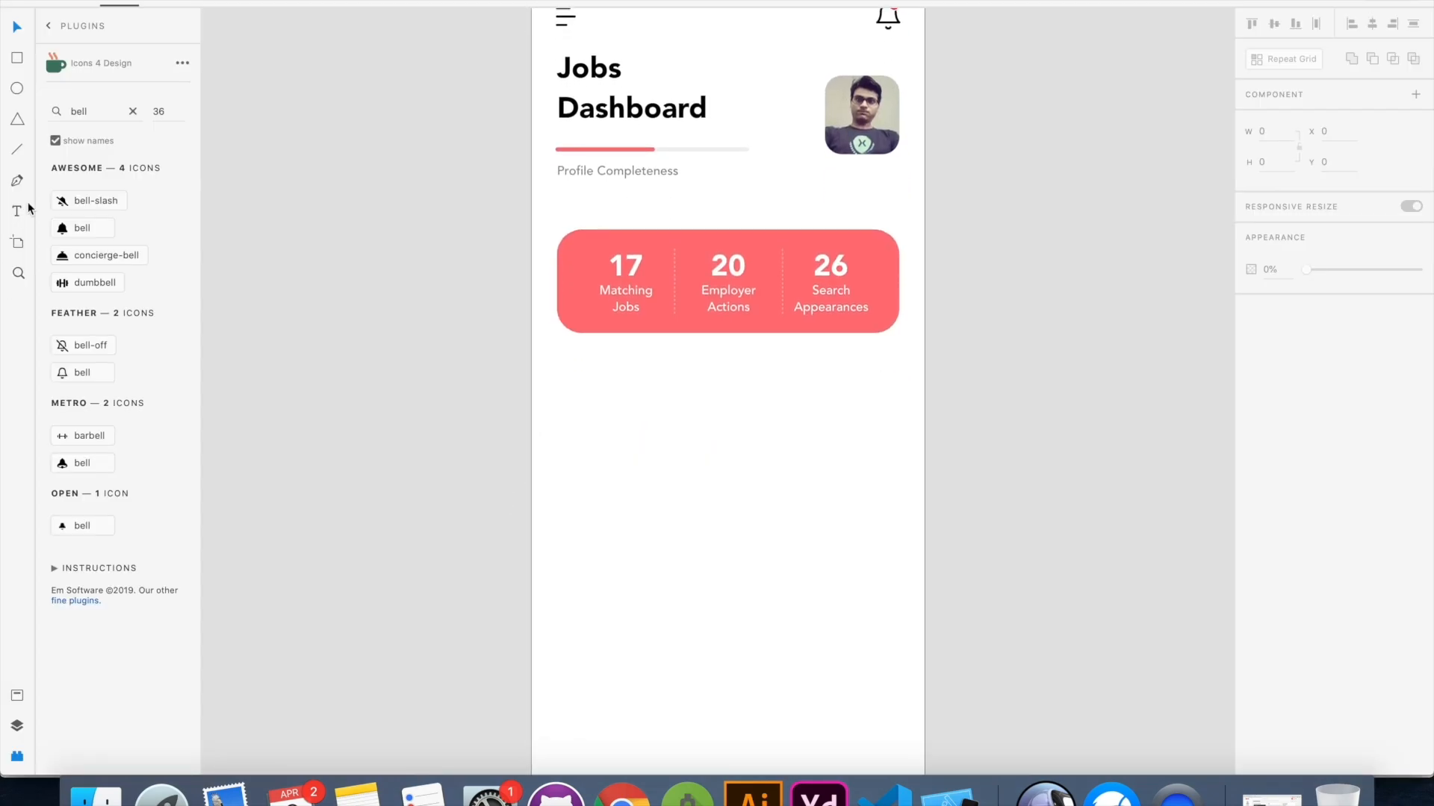
Copy the "Jobs Dashboard" heading below the statistics card, change it to "Based on your Profile" and set it to size 20 Medium
left_click(602, 120)
left_click_drag(599, 114, 600, 436)
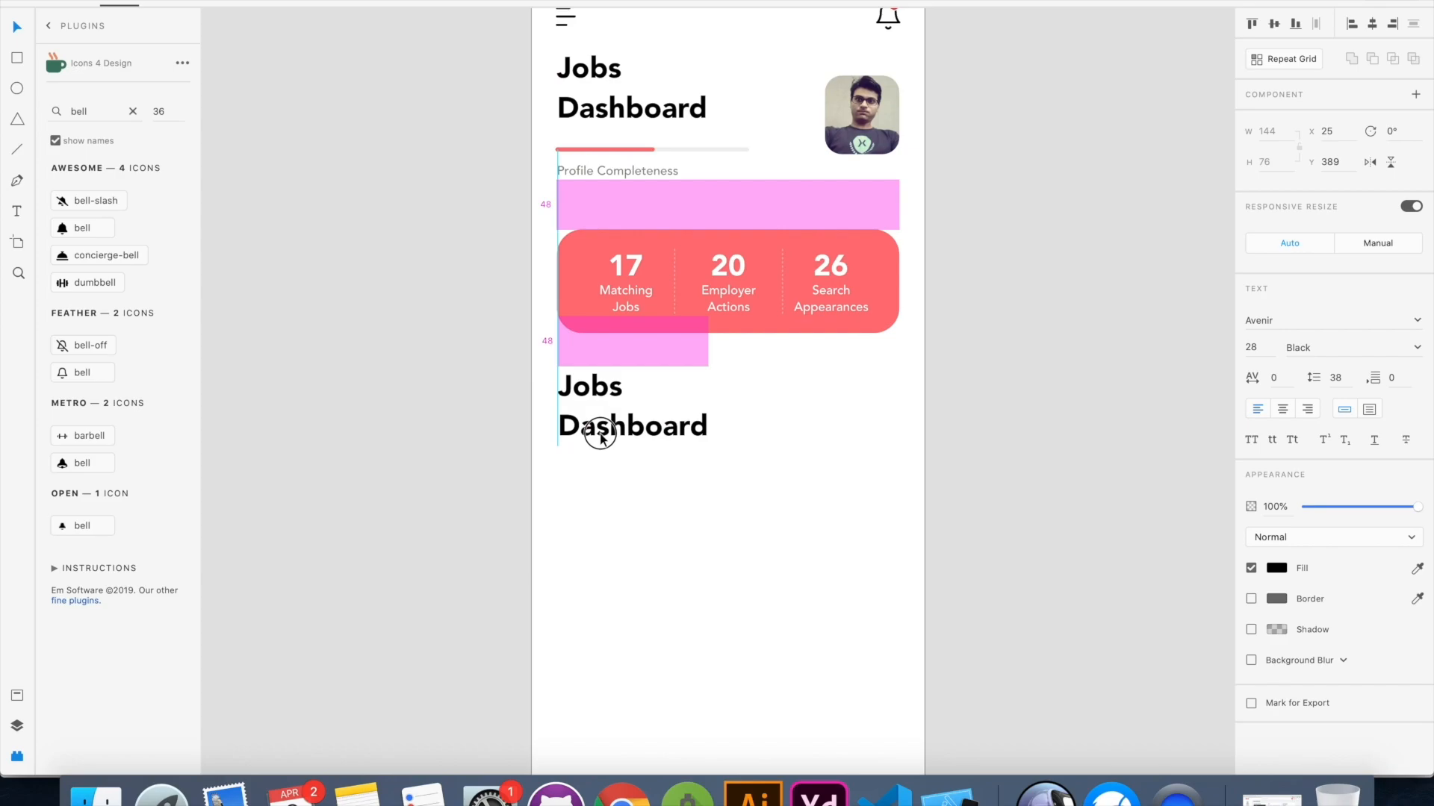
double_click(600, 433)
key("super+a")
type("Based on your Profile")
key("Escape")
left_click(1417, 349)
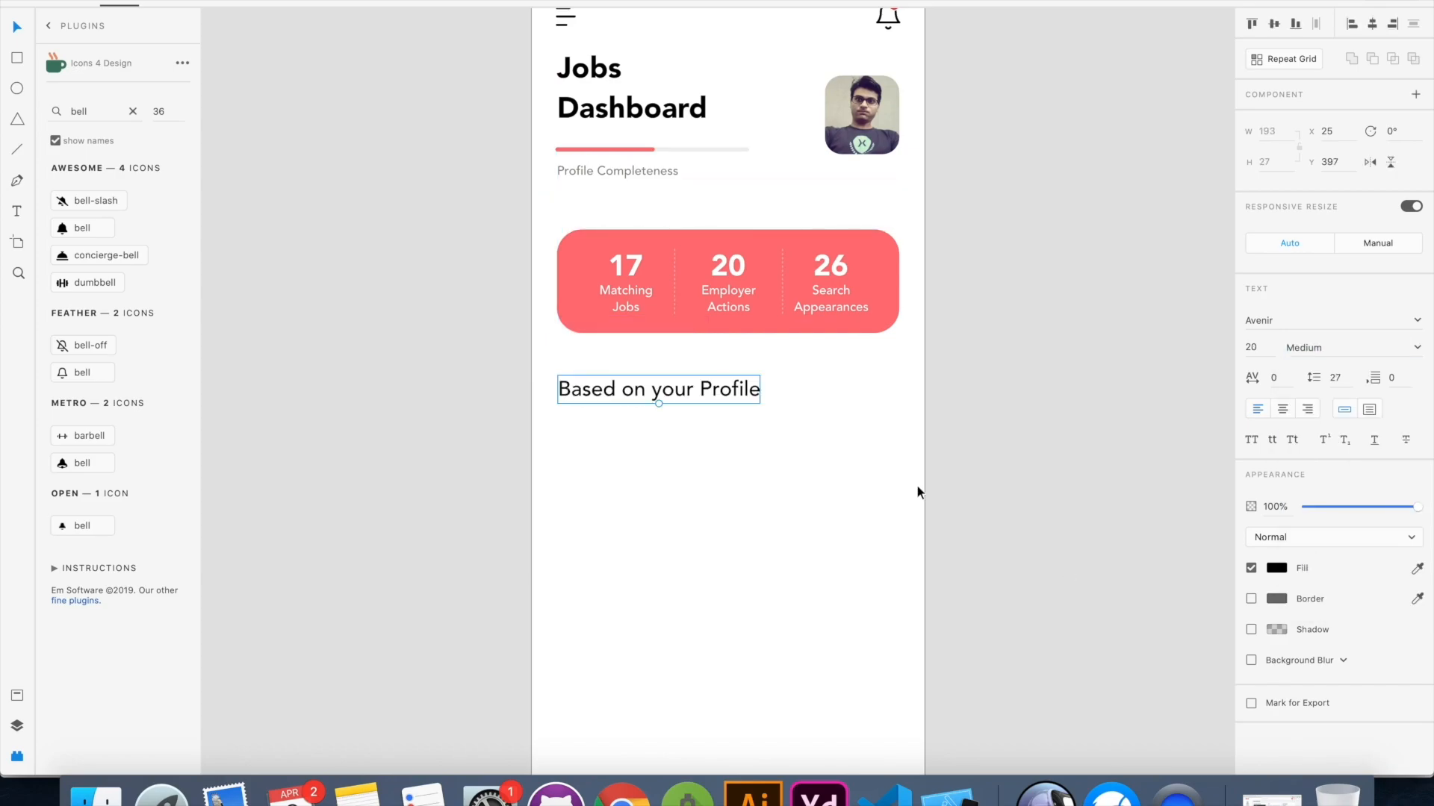
scroll(917, 485, "up", 2)
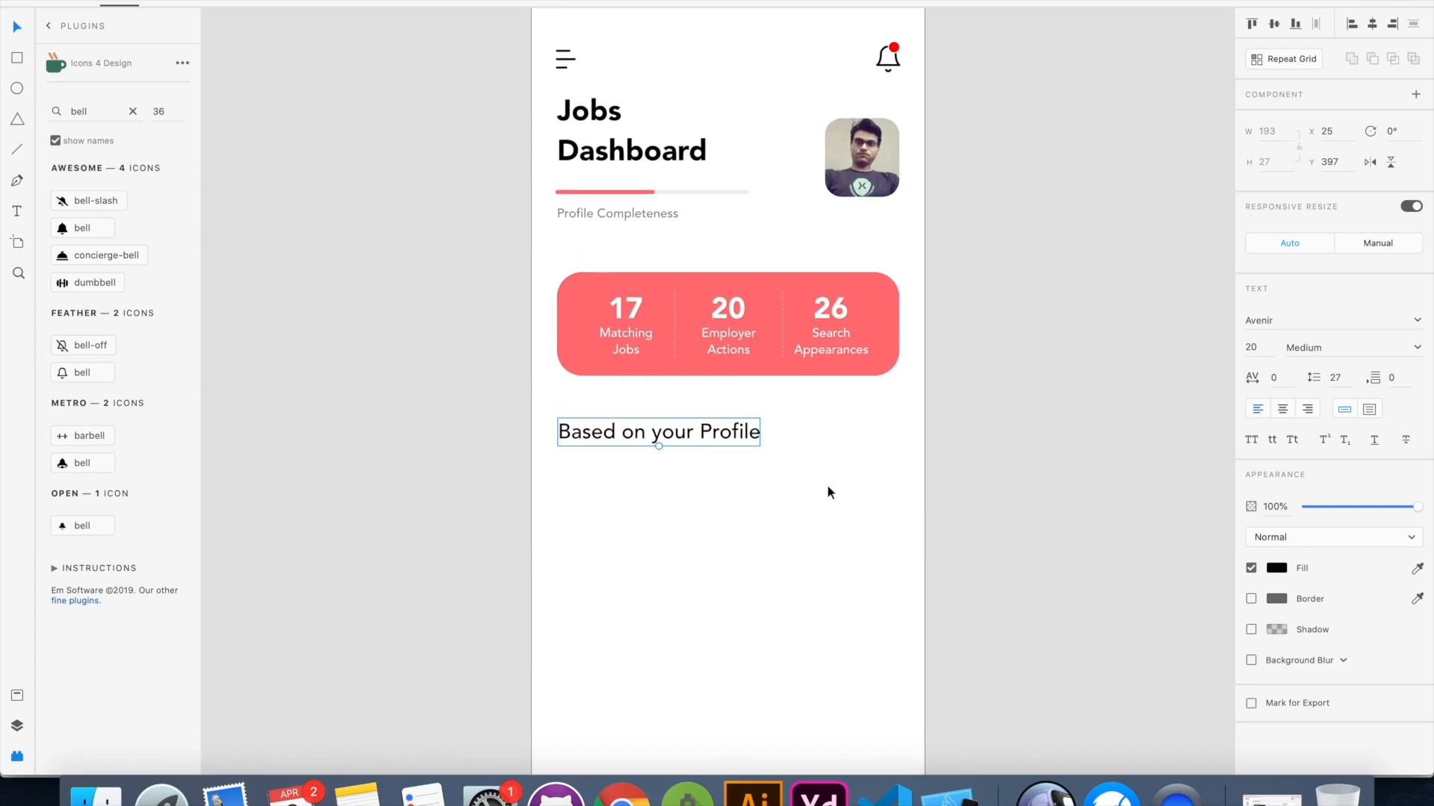
Draw a job card rectangle about 105 by 109 px below the "Based on your Profile" heading, aligned with its start
left_click(829, 507)
key("r")
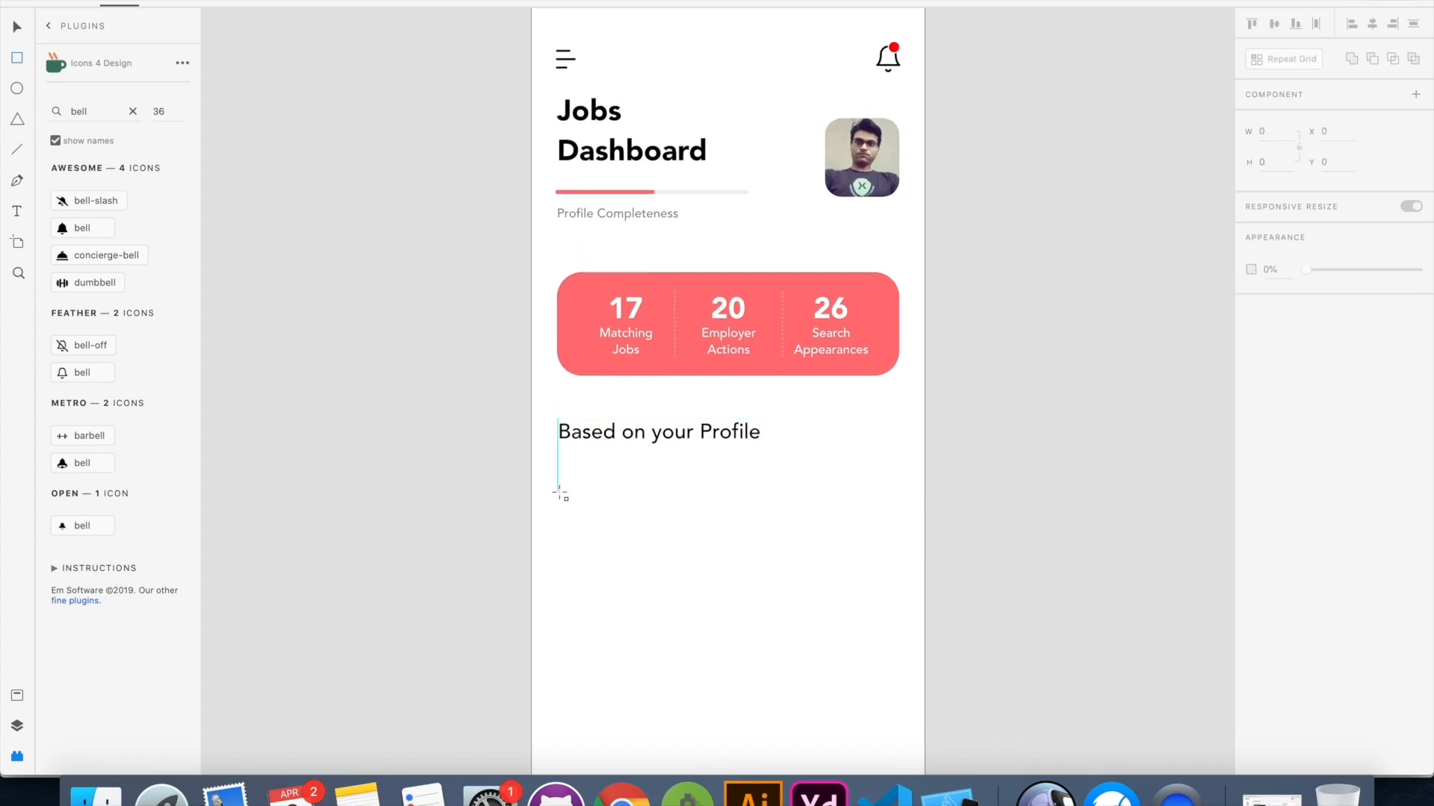
left_click_drag(559, 493, 668, 606)
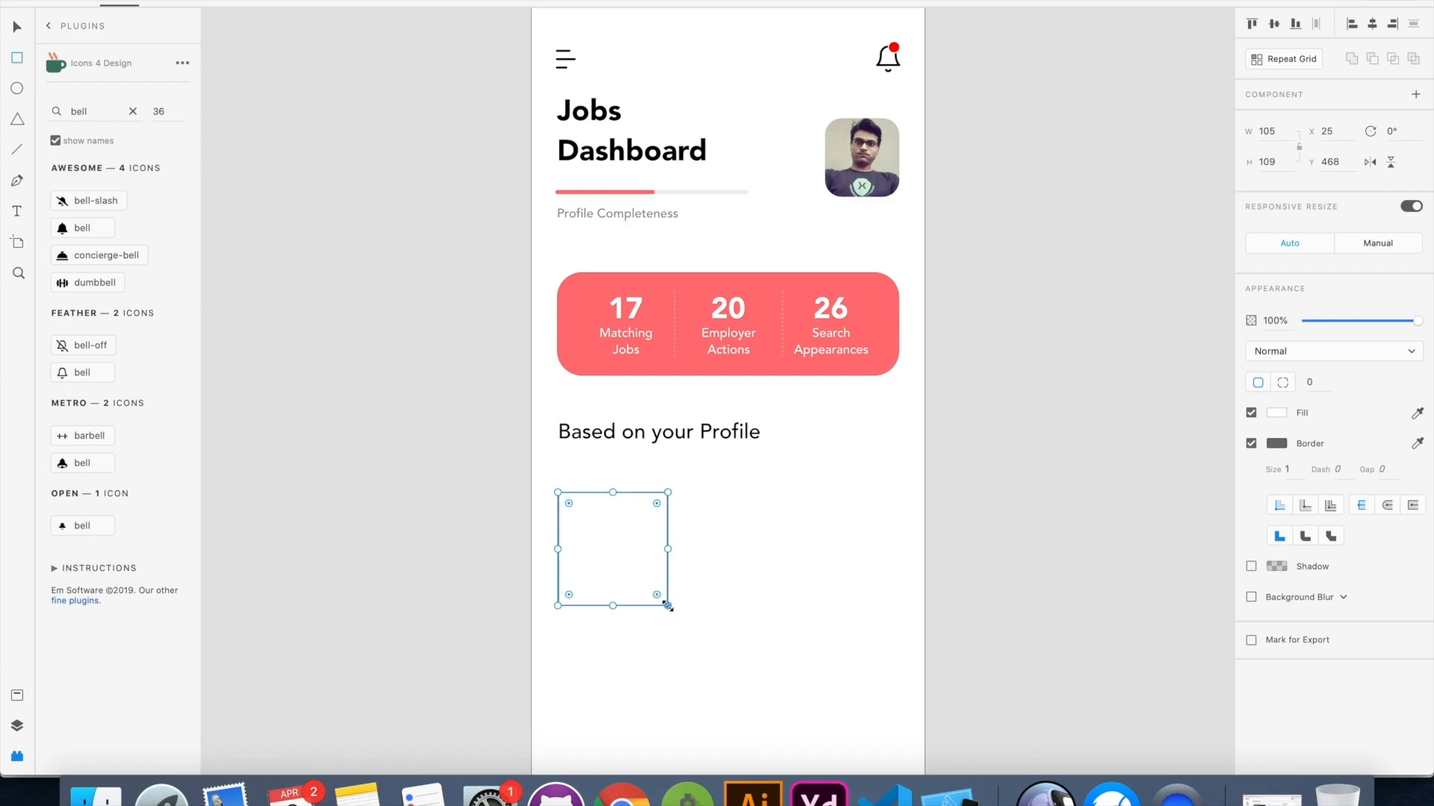
left_click_drag(595, 468, 638, 513)
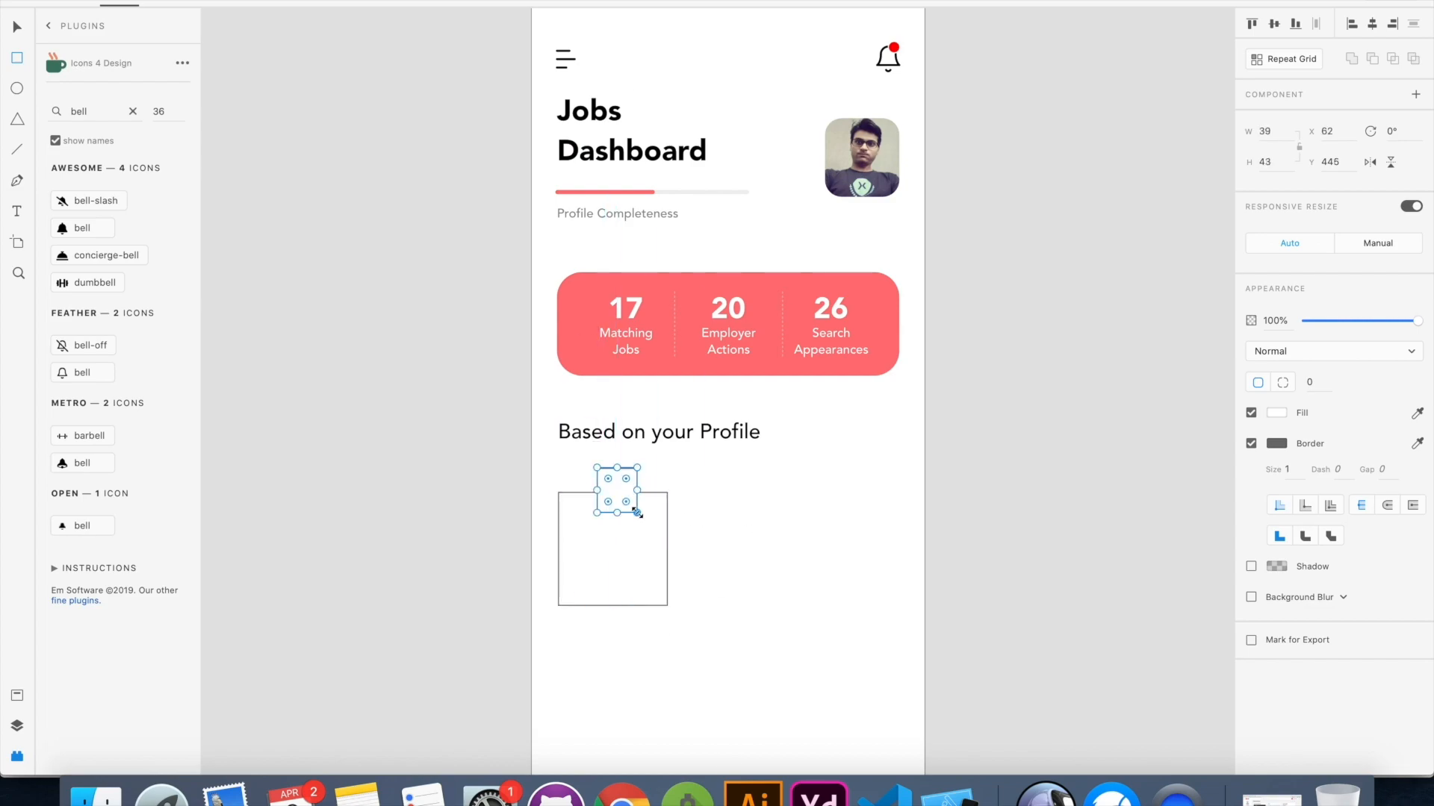
key("Delete")
Add the two-line job title "Flutter Mobile Developer" as small text inside the new rectangle
left_click(16, 212)
left_click(574, 552)
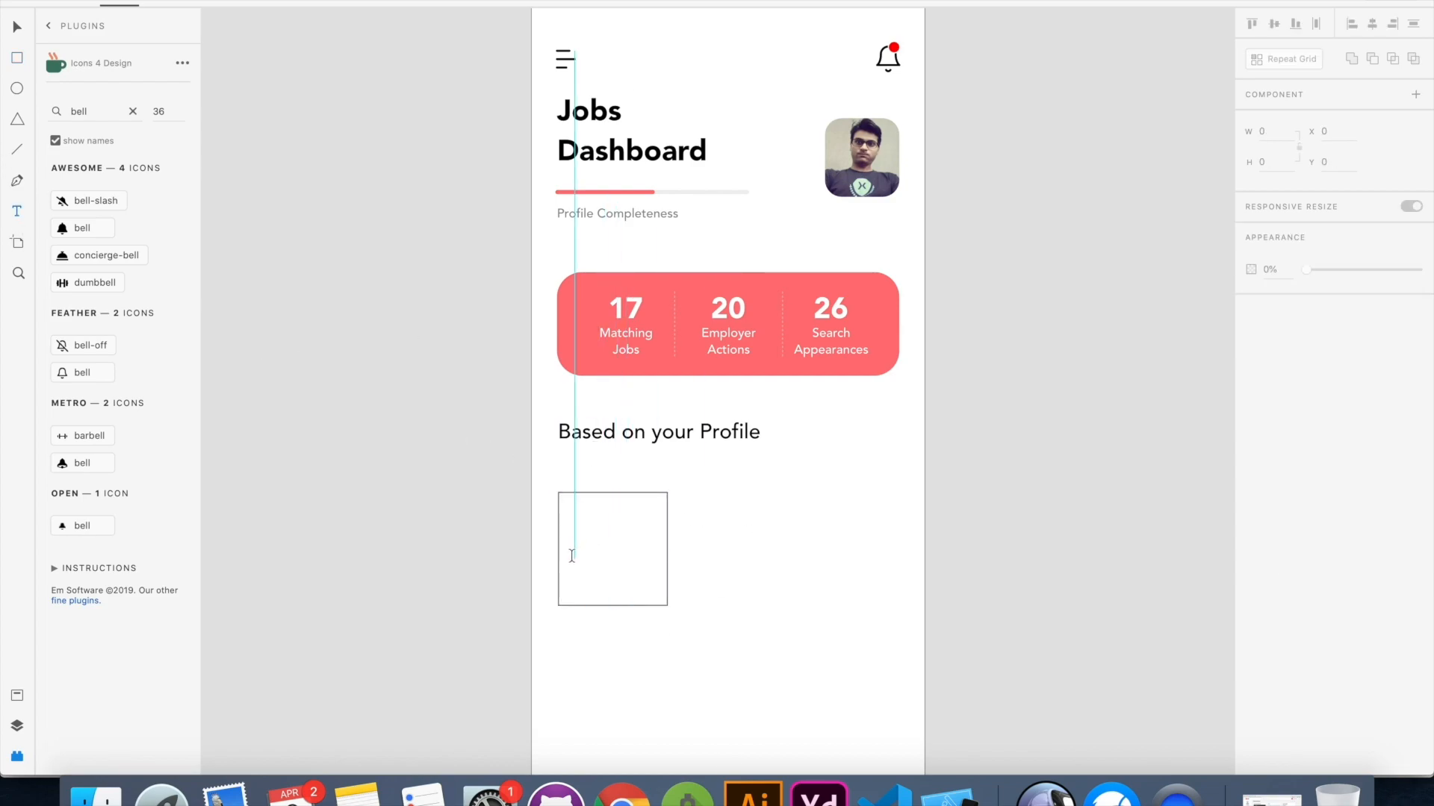
type("Flutter")
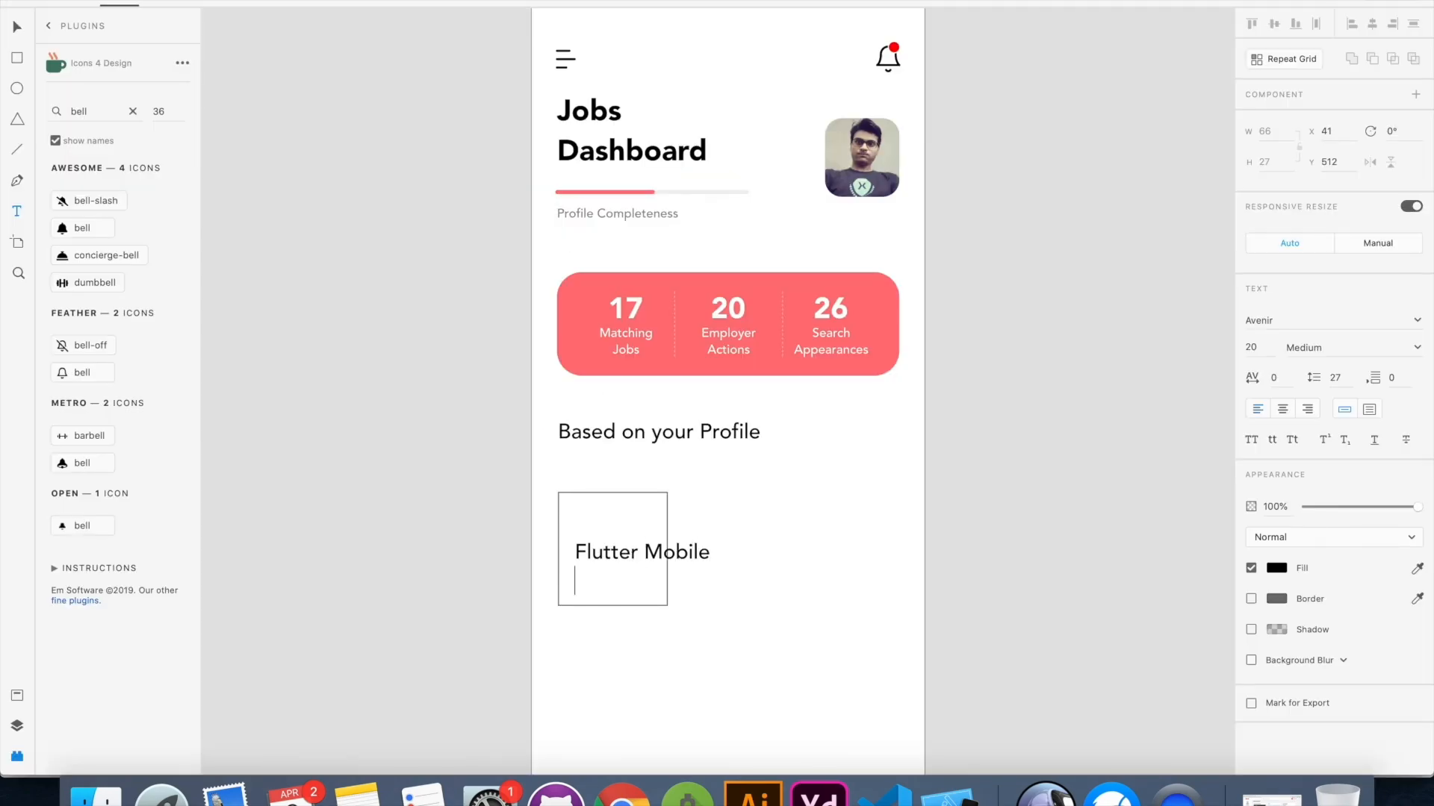
type("Developer")
key("Escape")
Duplicate the job title text below itself and change the copy to the two-line "CodeX, UAE"
left_click_drag(710, 595, 602, 583)
double_click(600, 582)
type("CodeX, UAE")
key("Escape")
left_click(838, 616)
Switch to Finder and import flutter.png from the CodeX folder on the Desktop into the design
key("super+Tab")
scroll(1095, 253, "up", 2)
scroll(1095, 246, "up", 3)
left_click(1083, 203)
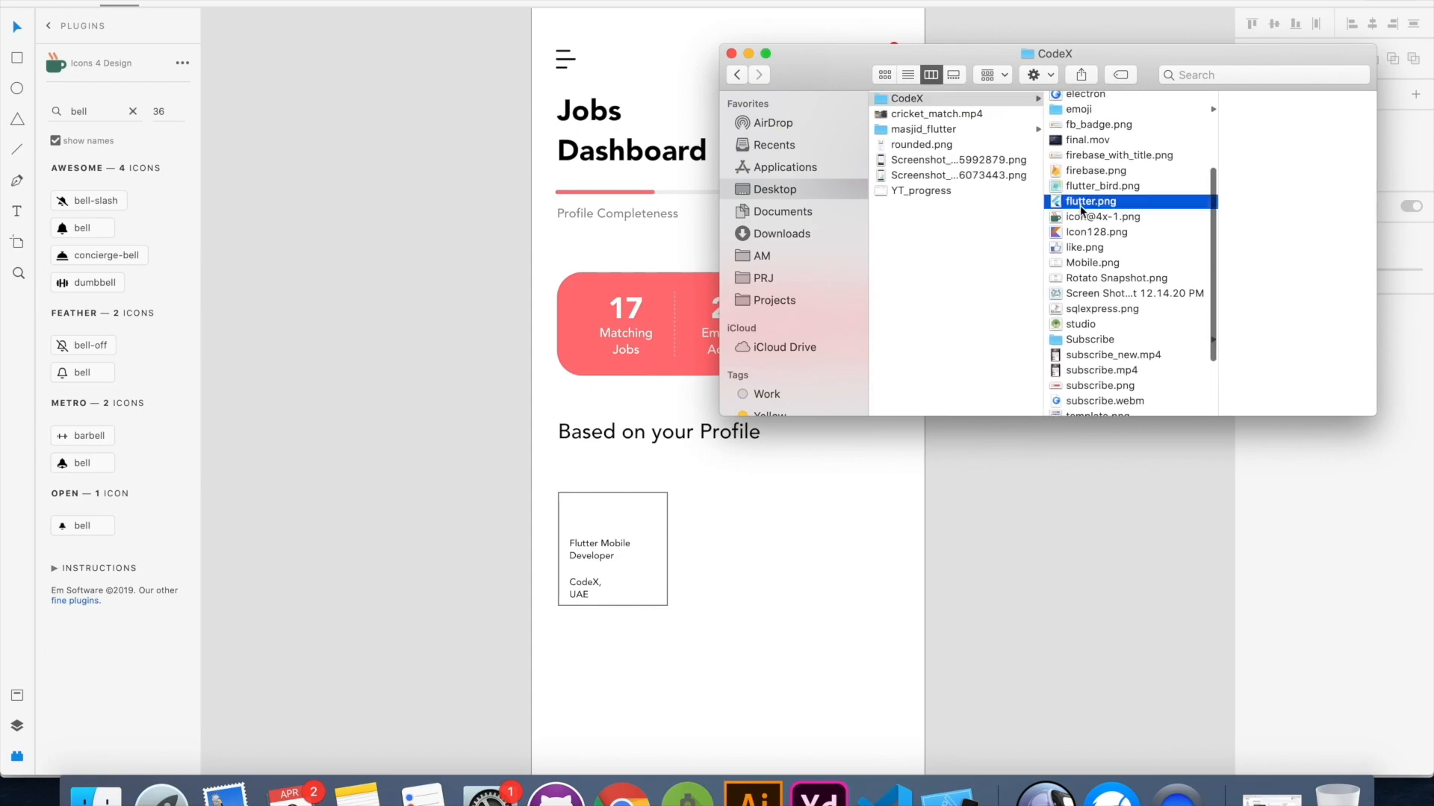
left_click_drag(1085, 211, 432, 406)
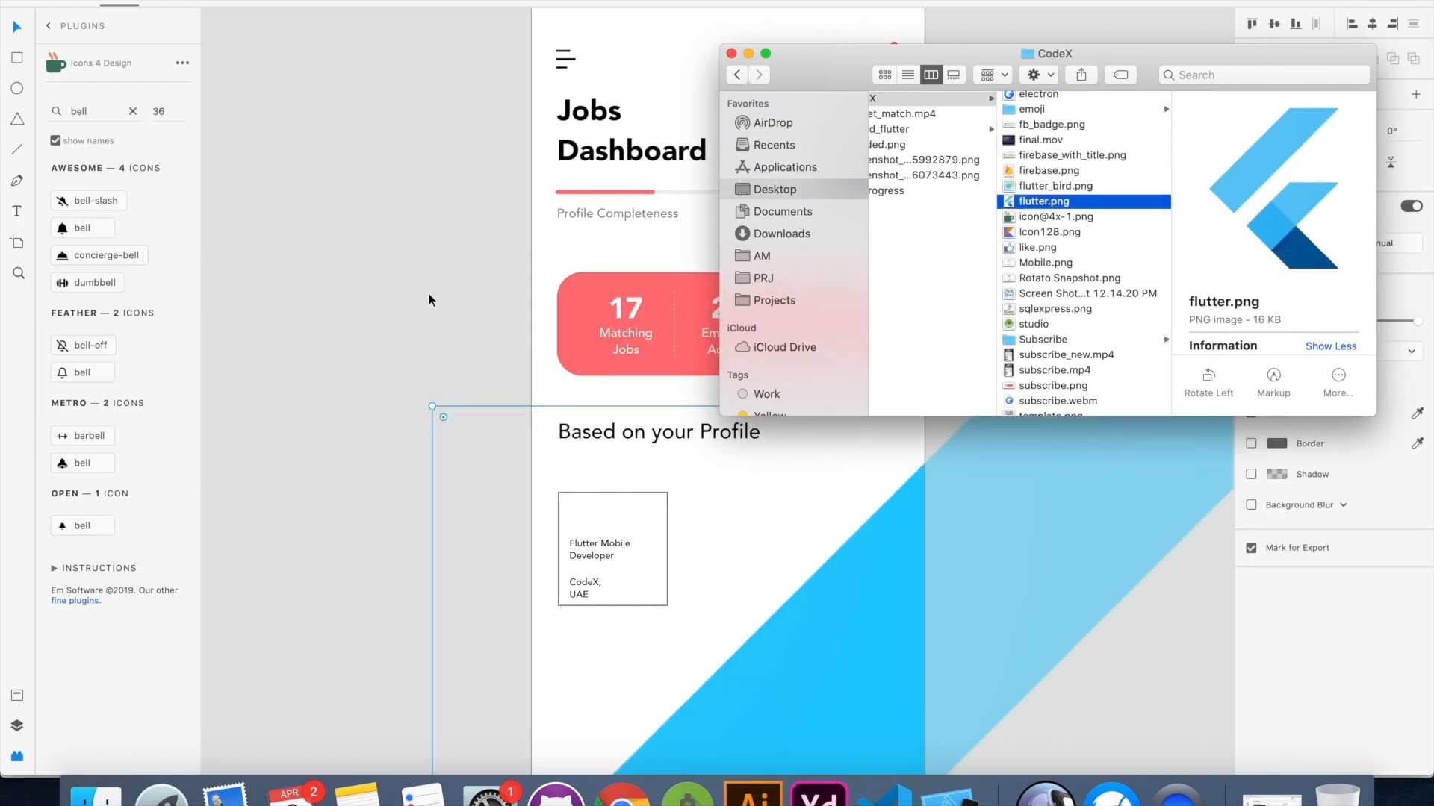
Scale the Flutter logo down to a small icon and center it on the job card's upper edge
scroll(438, 281, "down", 5)
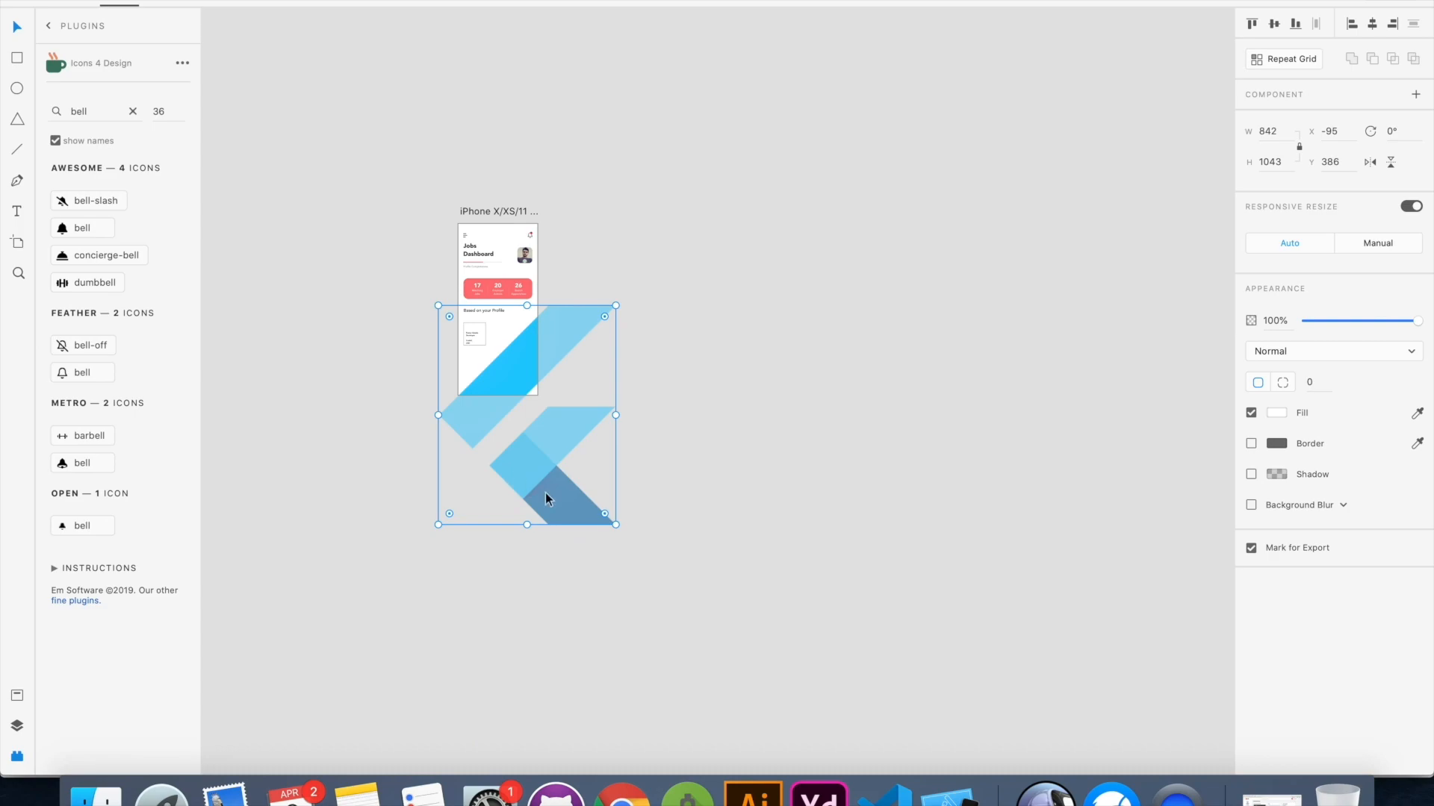
left_click_drag(616, 525, 450, 319)
scroll(450, 320, "up", 5)
left_click_drag(420, 253, 633, 322)
left_click_drag(646, 290, 623, 324)
left_click_drag(594, 344, 610, 340)
Round the job card's corners to 24 and fill it with light gray #F8F8F8
left_click(678, 400)
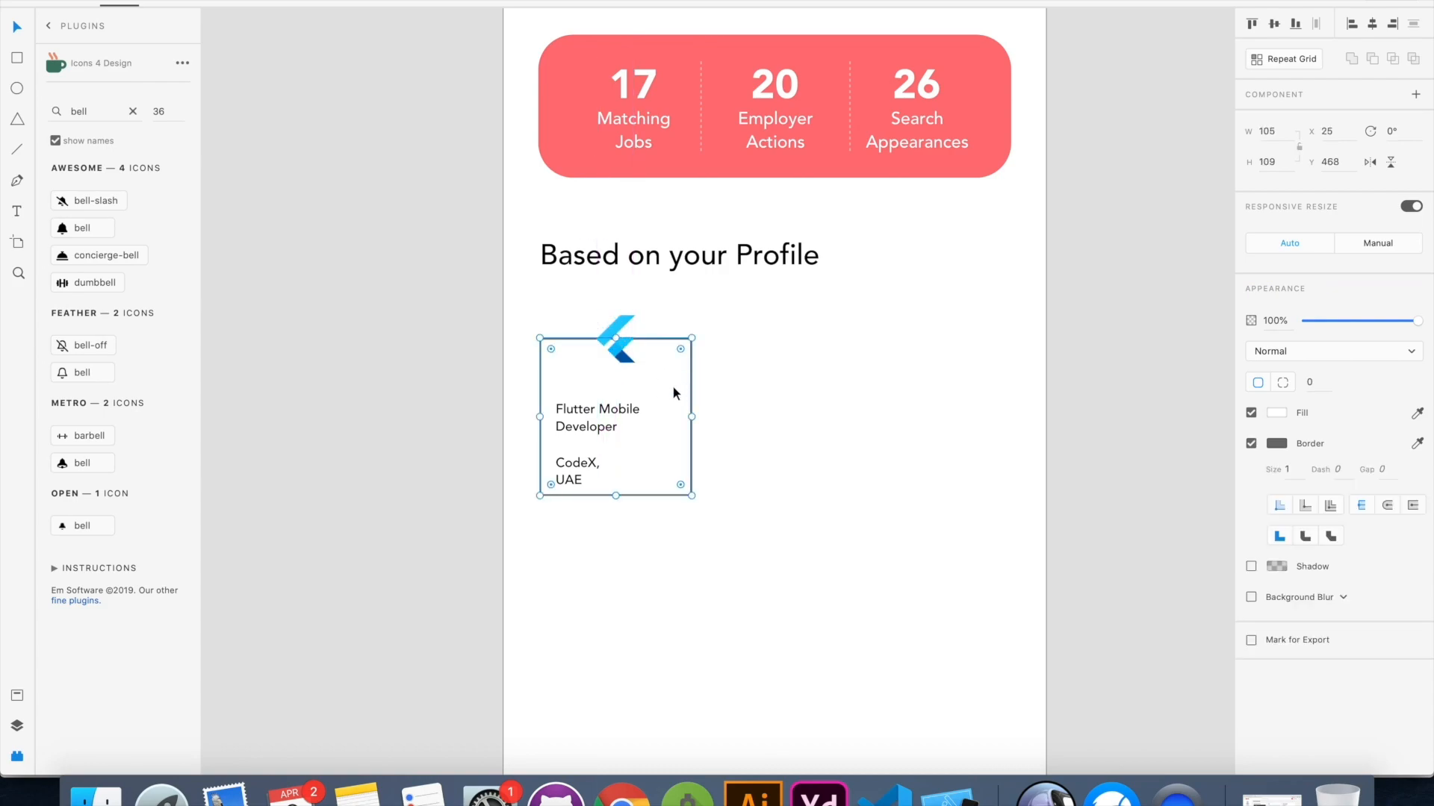
left_click_drag(551, 349, 573, 367)
left_click(800, 433)
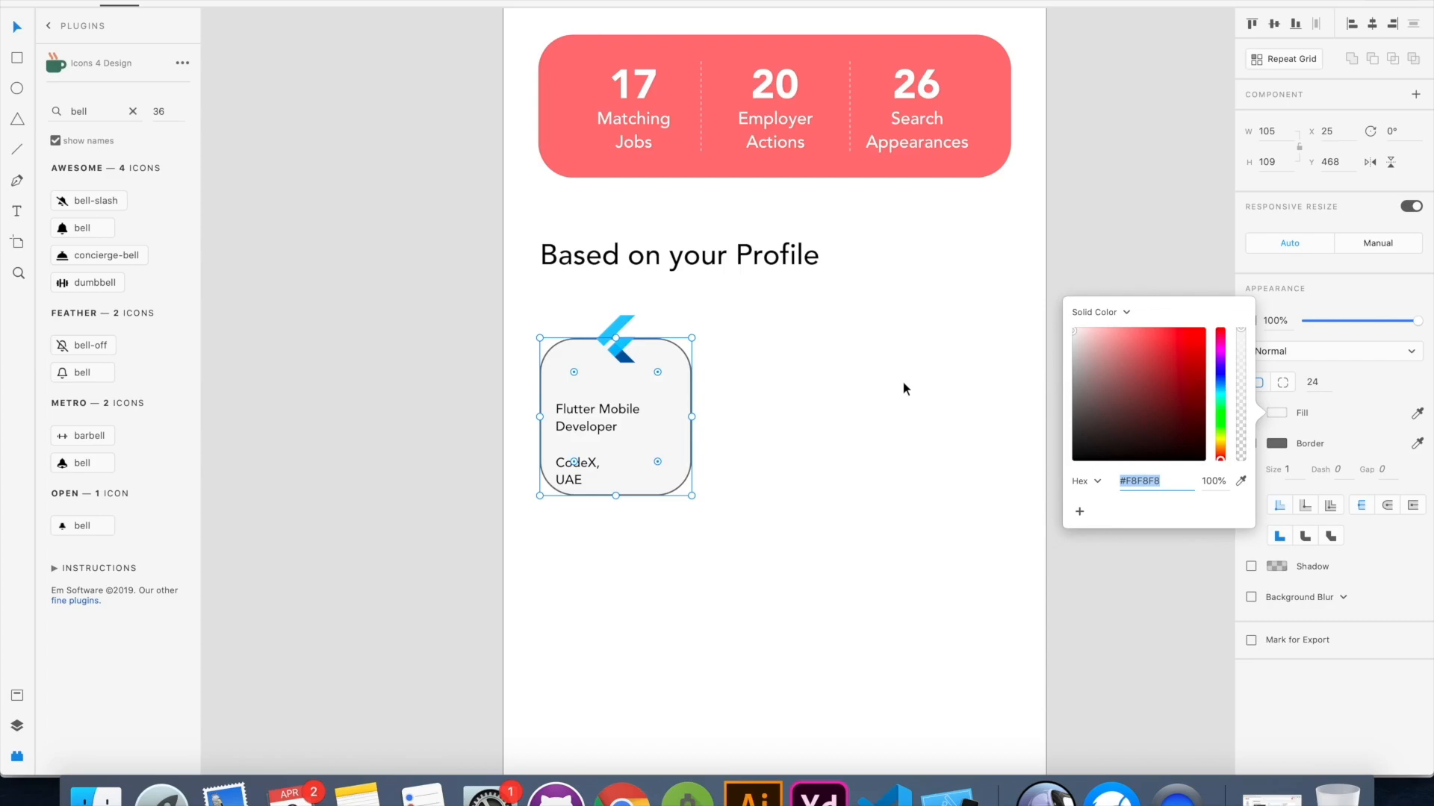
left_click_drag(1069, 333, 1059, 336)
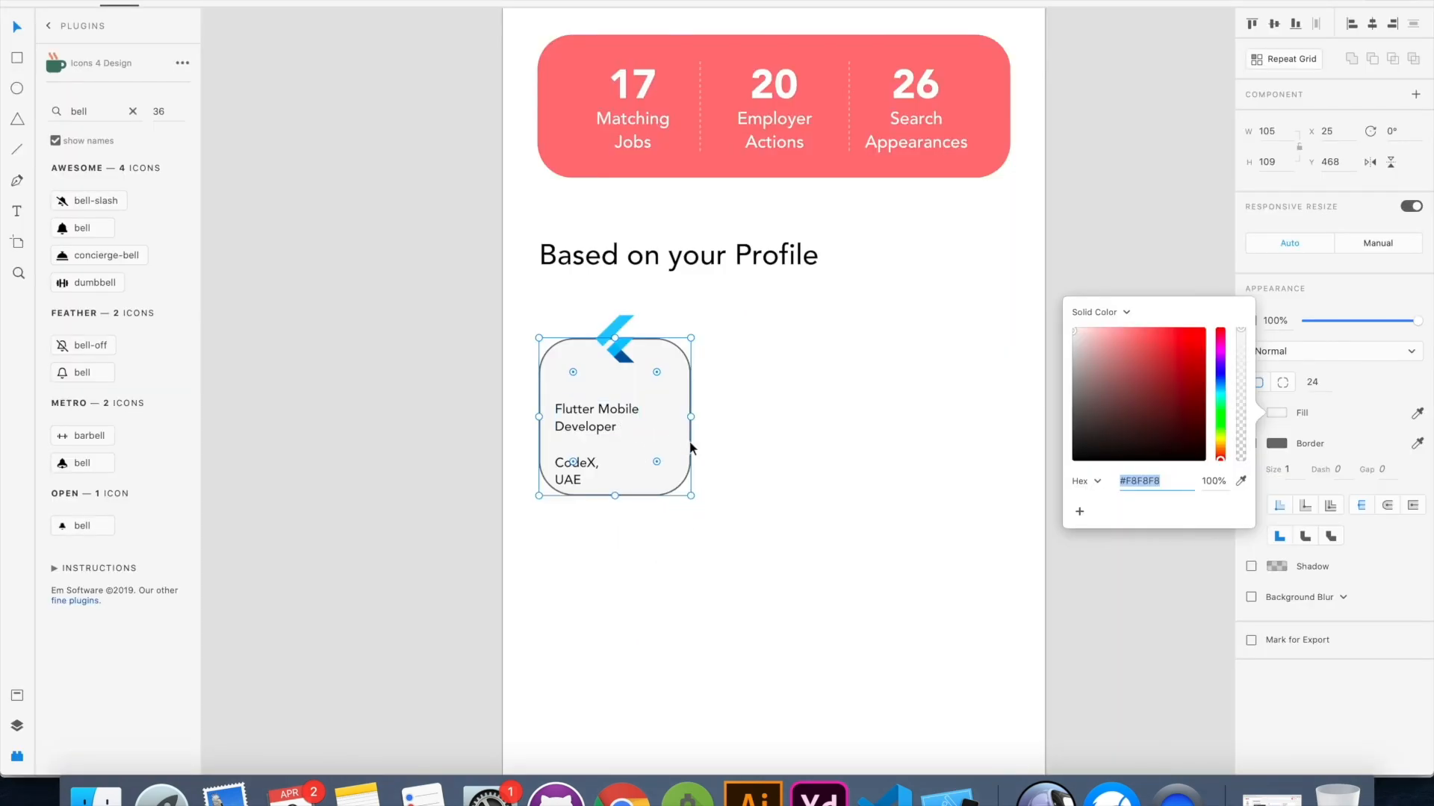
Remove the job card's border and color the "CodeX, UAE" text gray #818181
left_click(781, 460)
left_click(643, 455)
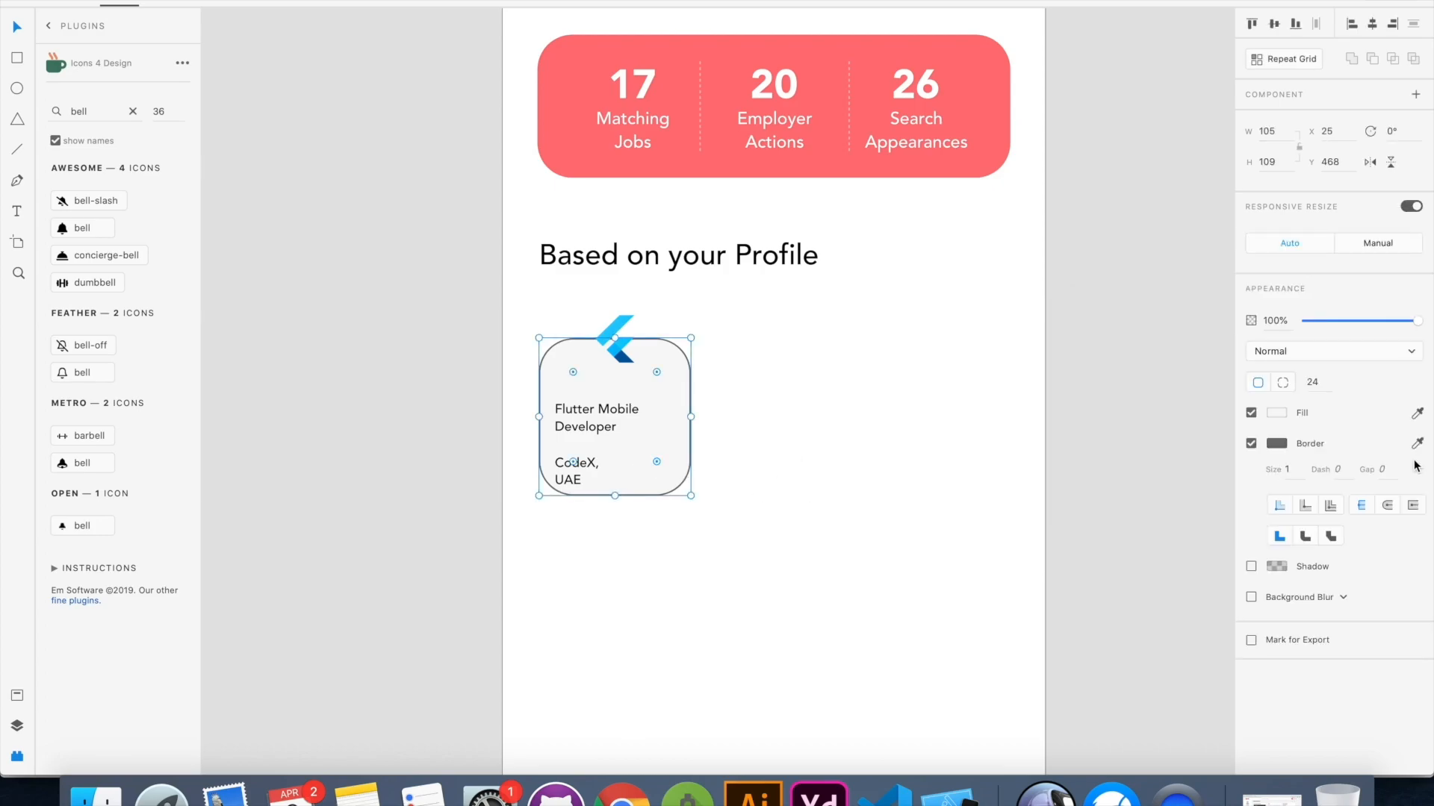
left_click(1252, 444)
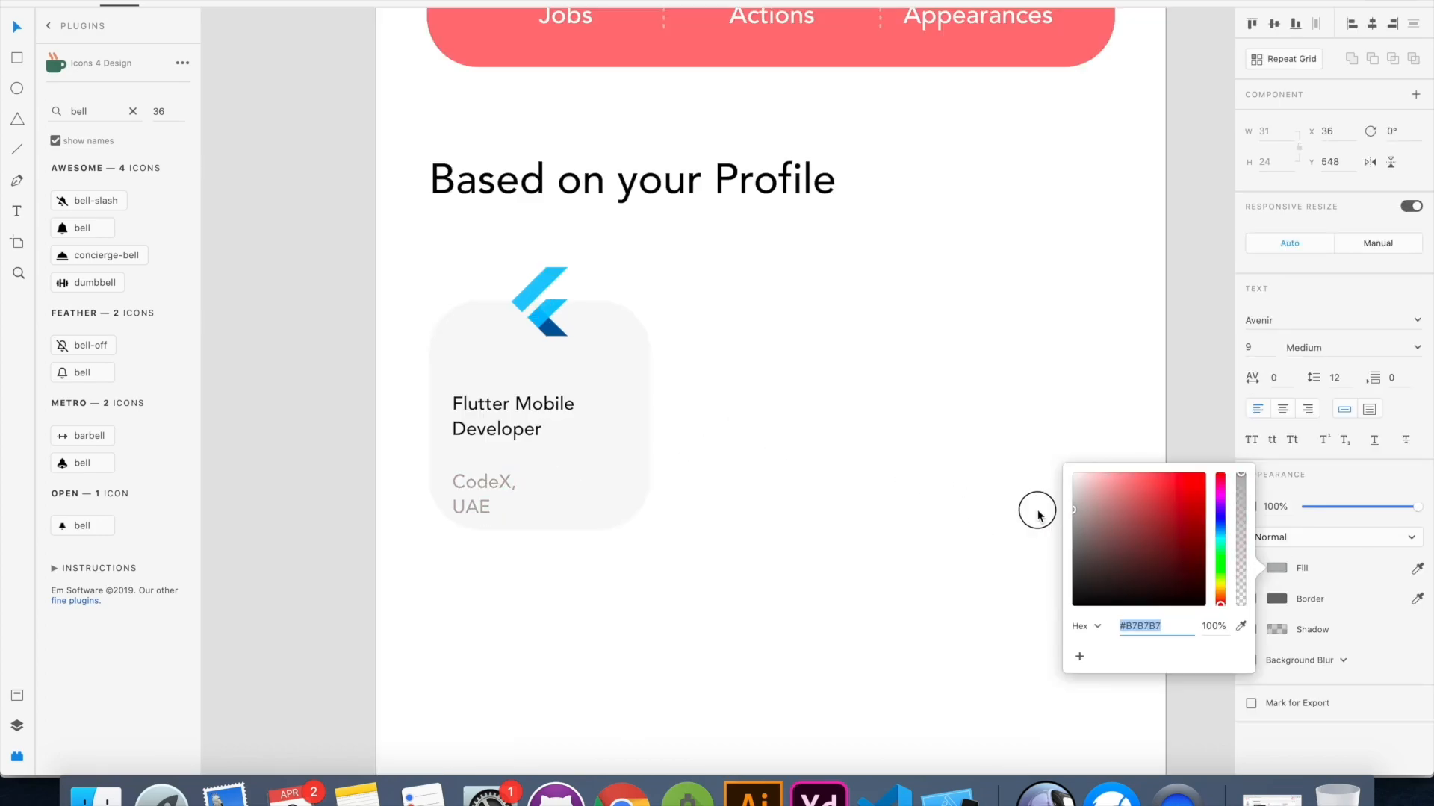
left_click(994, 541)
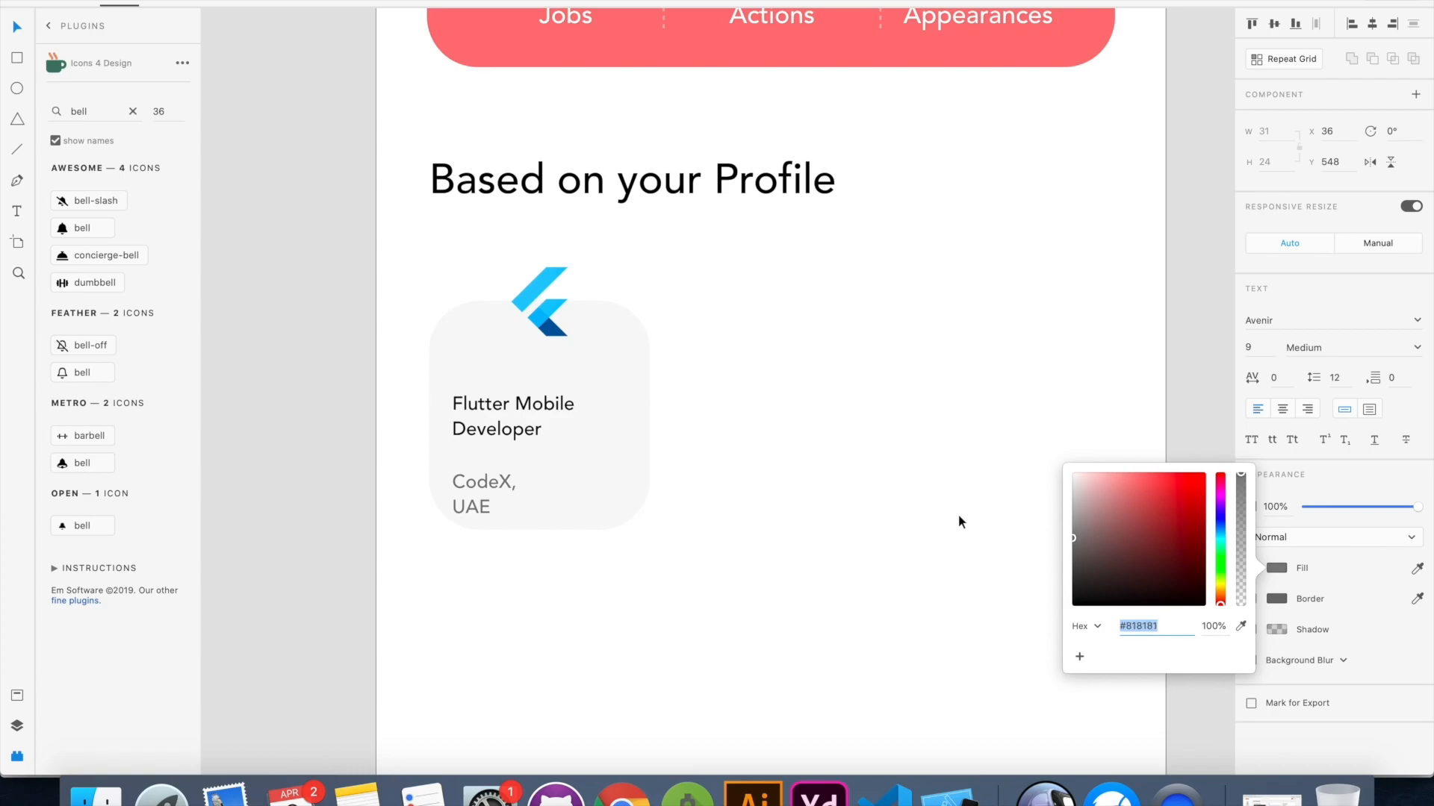
Arrange the job title and the "CodeX, UAE" text close together under the logo, matching the reference mockup
scroll(888, 457, "down", 5)
left_click_drag(683, 467, 702, 458)
left_click(699, 440)
left_click_drag(688, 431, 690, 428)
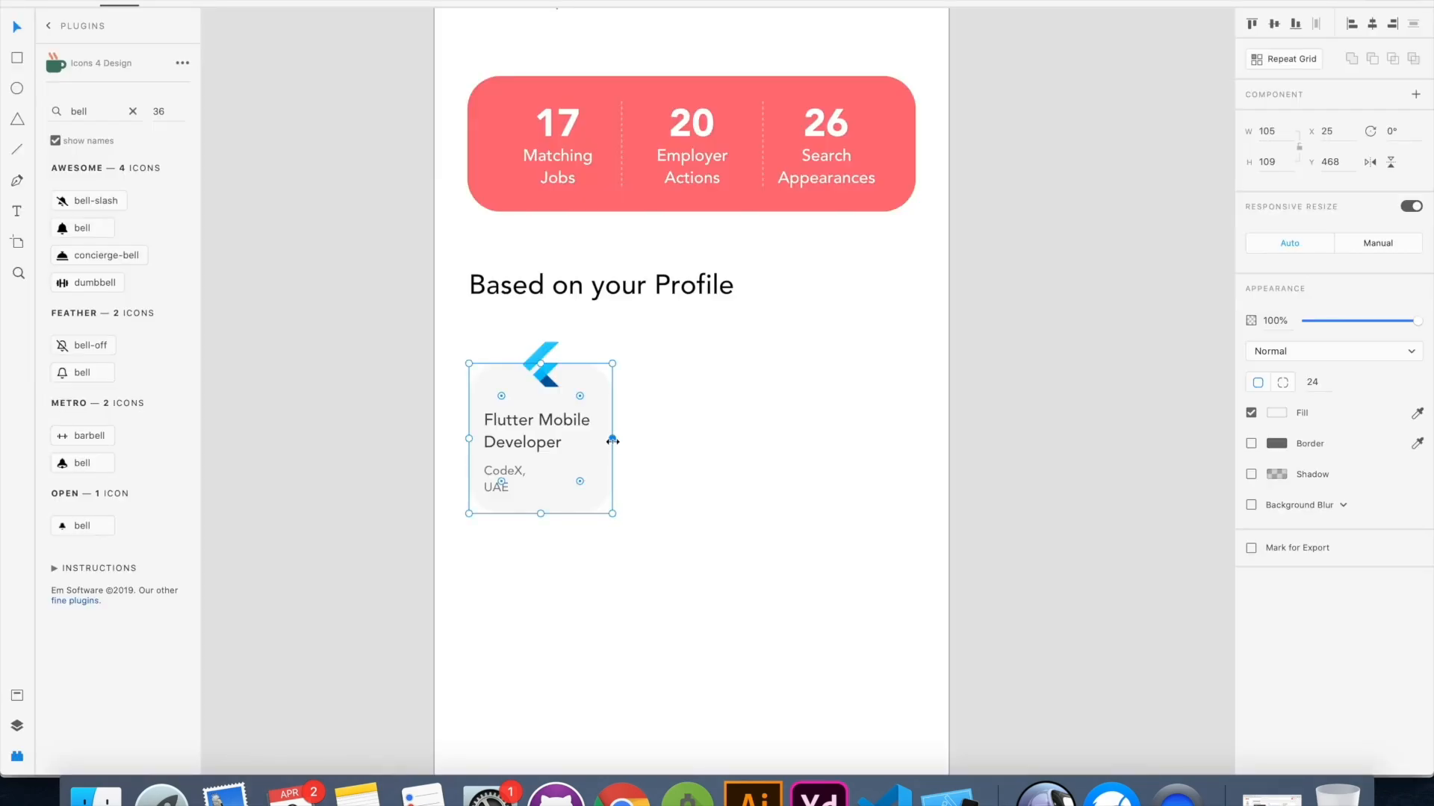
left_click_drag(615, 438, 556, 421)
left_click_drag(490, 474, 511, 470)
left_click(771, 478)
left_click_drag(560, 432, 561, 432)
left_click(759, 453)
Group the Flutter logo, job title, company text and card background into one object
left_click_drag(662, 321, 454, 552)
key("super+g")
left_click(633, 566)
left_click(567, 450)
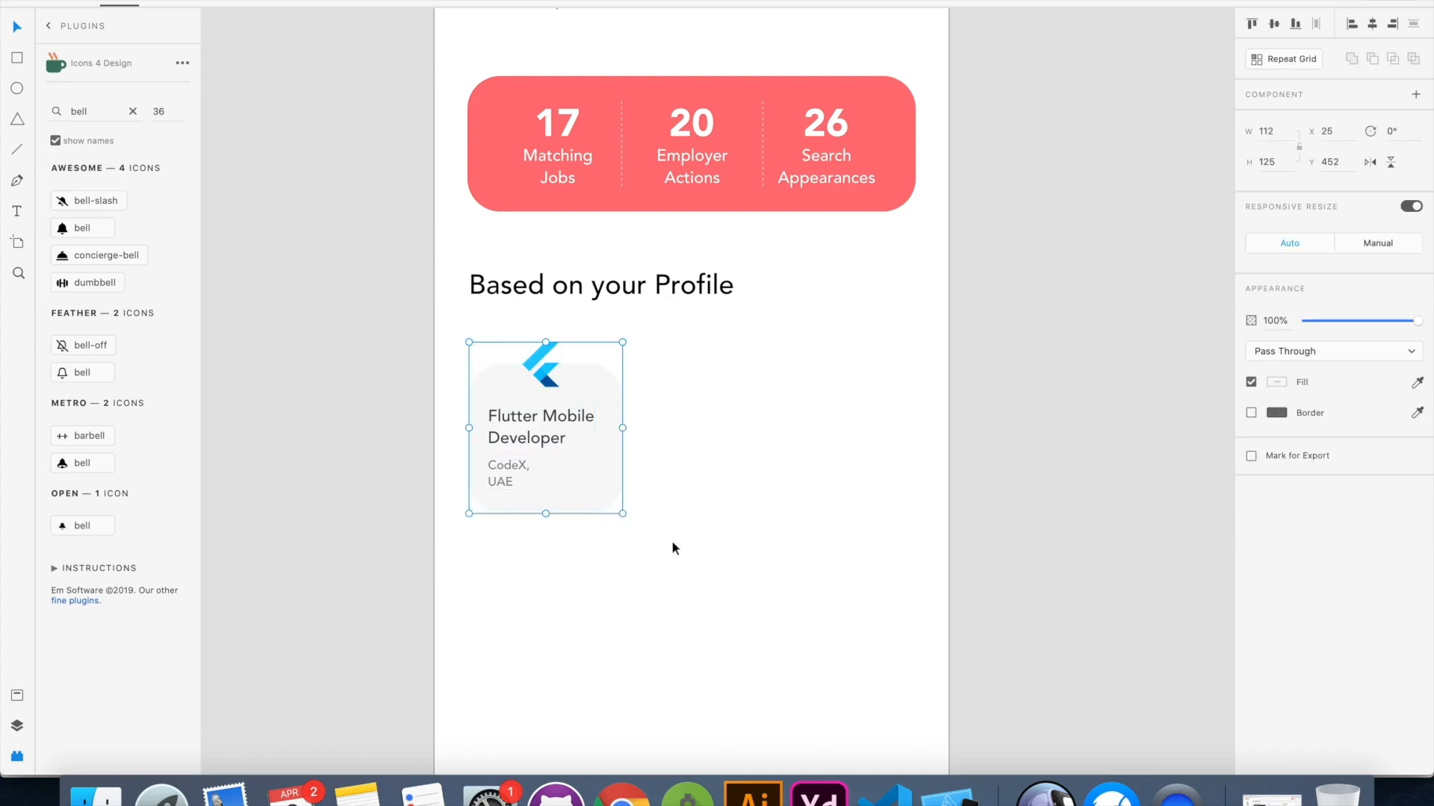
Apply a Repeat Grid to the job card and extend it horizontally to about 386 px, making a row of three cards
left_click(1284, 58)
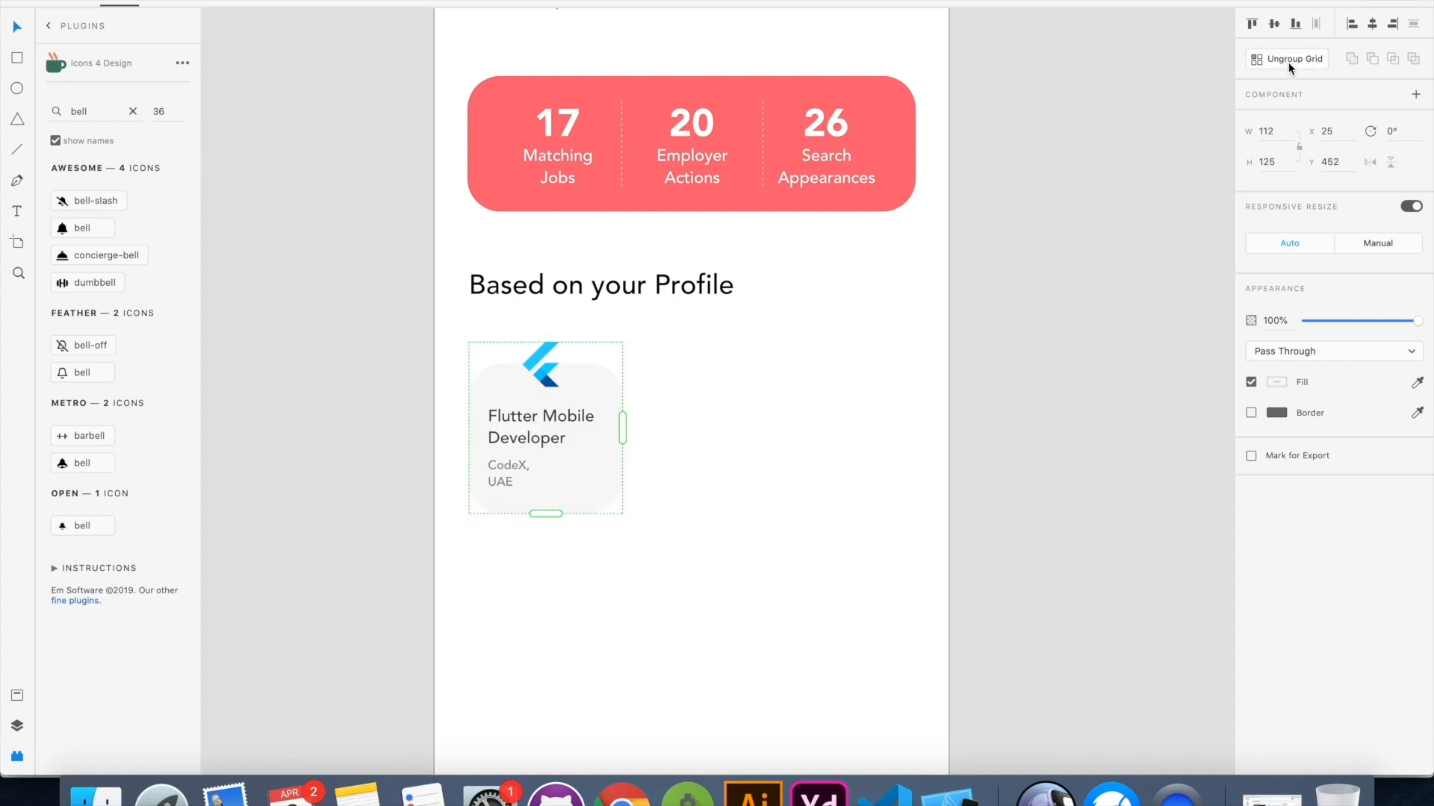
left_click_drag(622, 424, 998, 435)
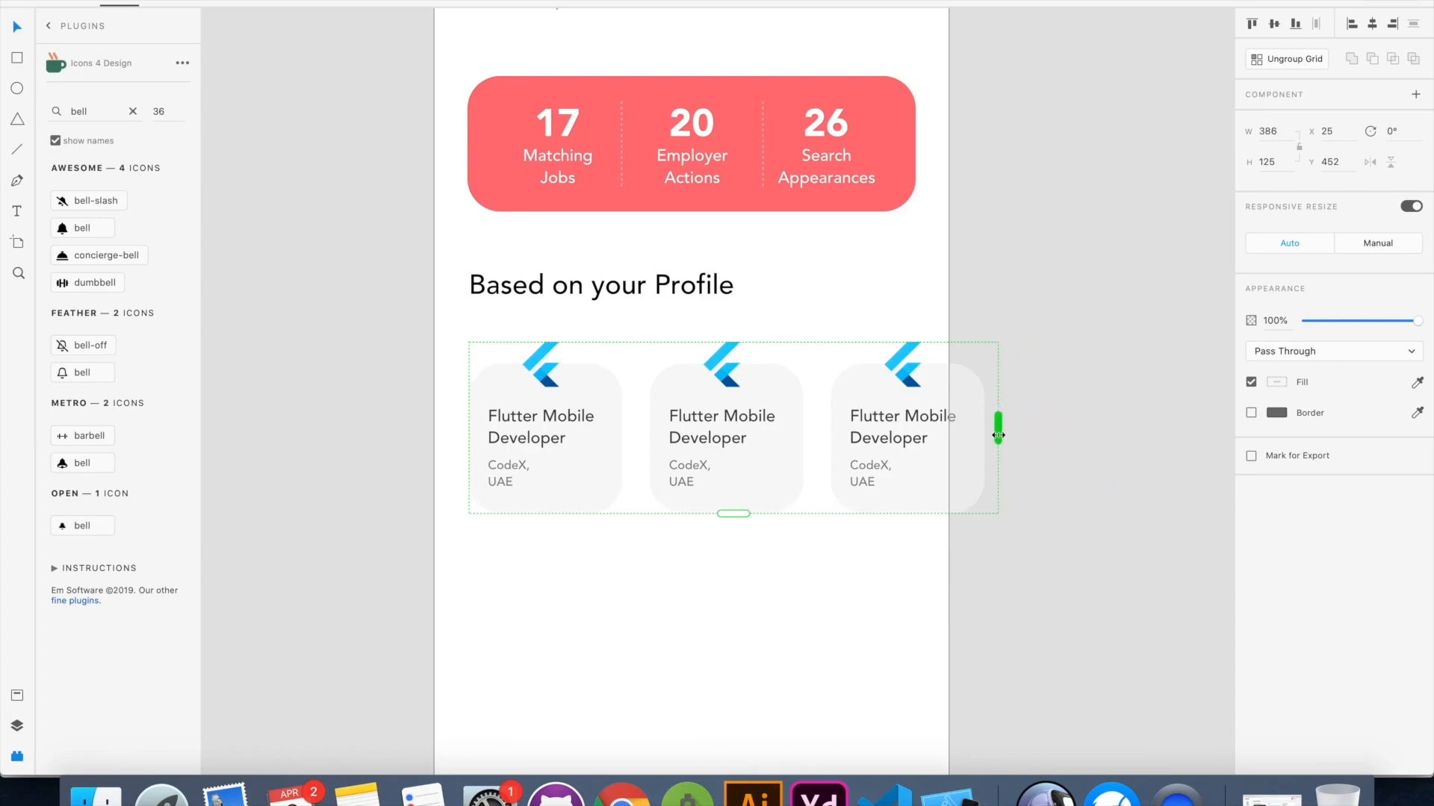
left_click(699, 660)
scroll(693, 606, "down", 5)
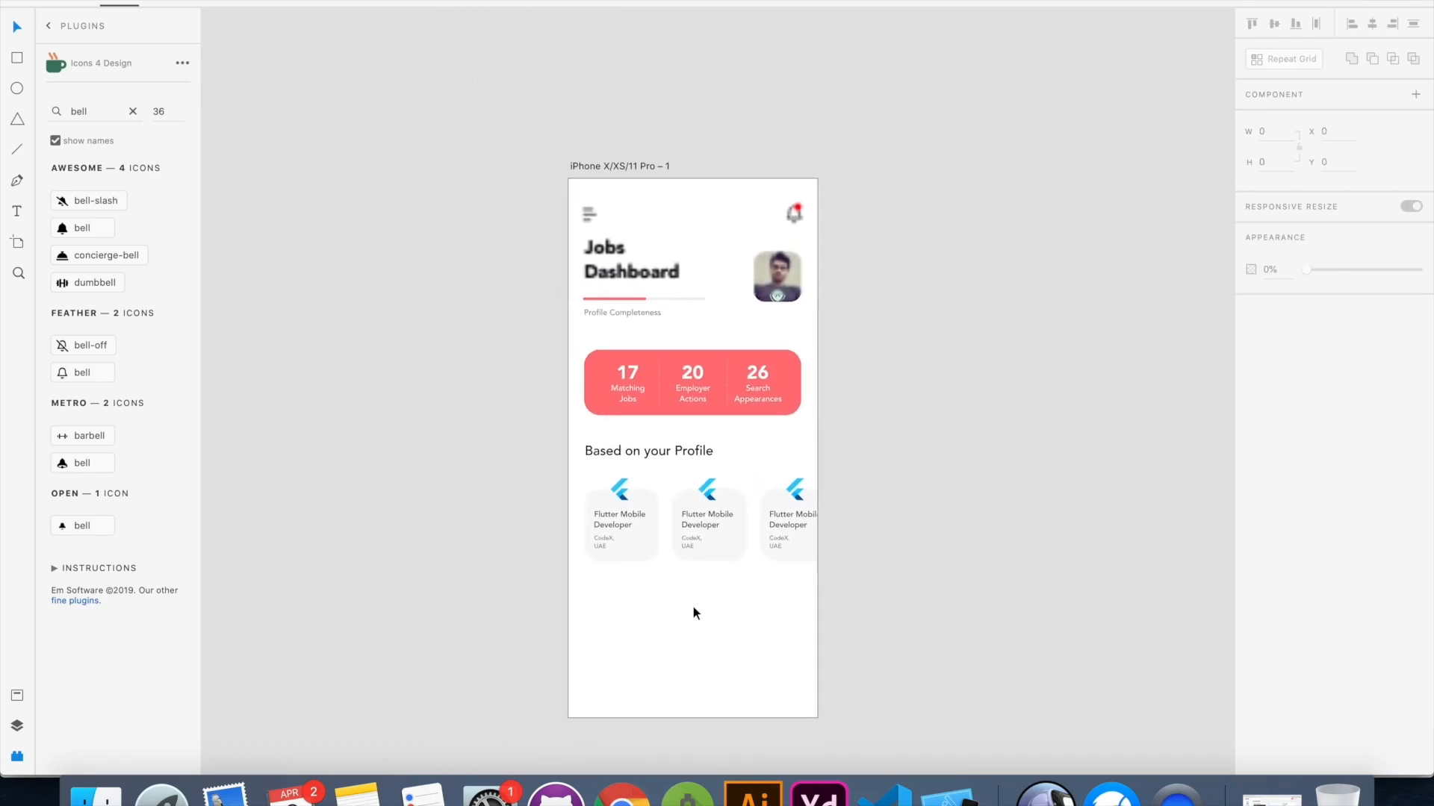
scroll(692, 605, "down", 2)
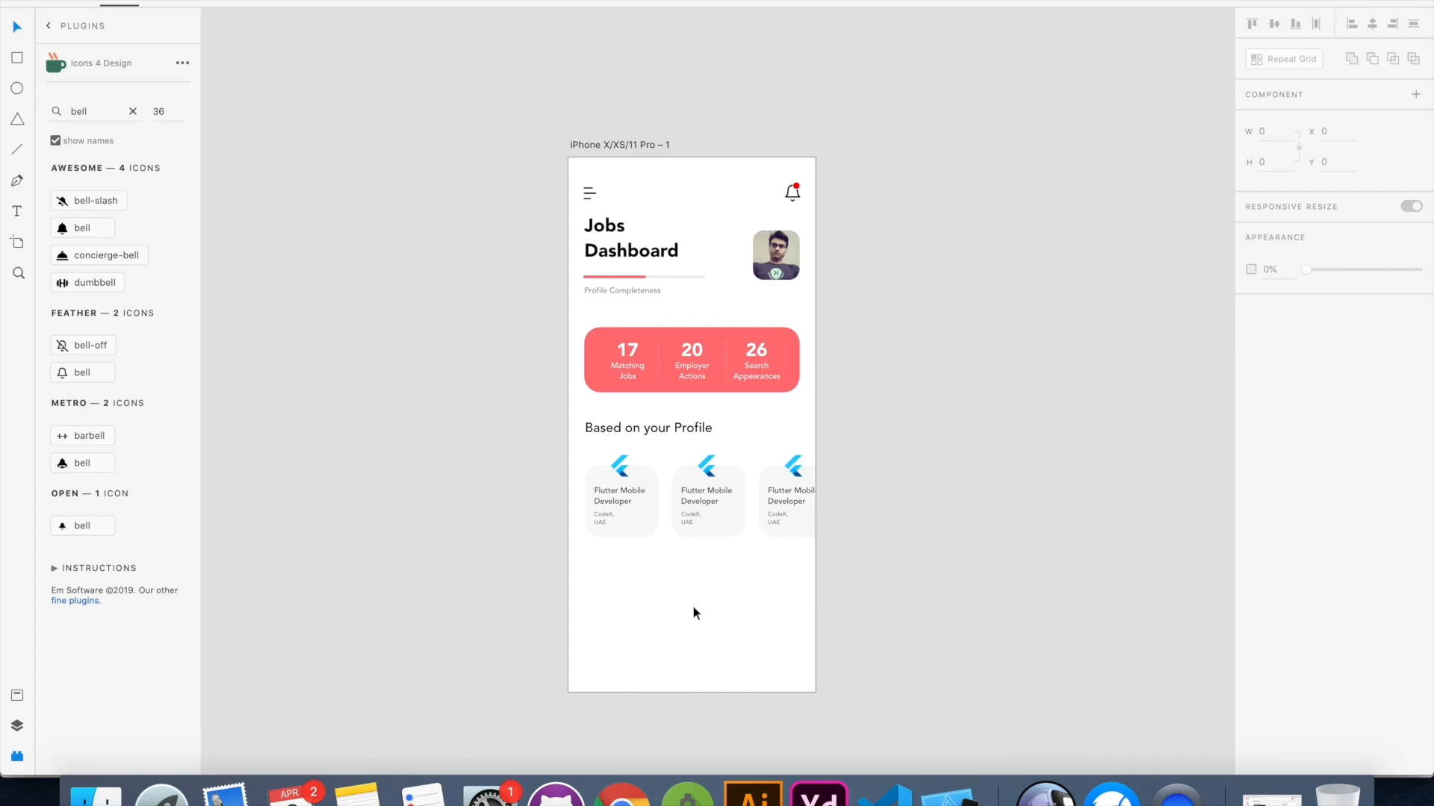
Ungroup the repeat grid of job cards so each card can be edited separately
scroll(692, 606, "up", 3)
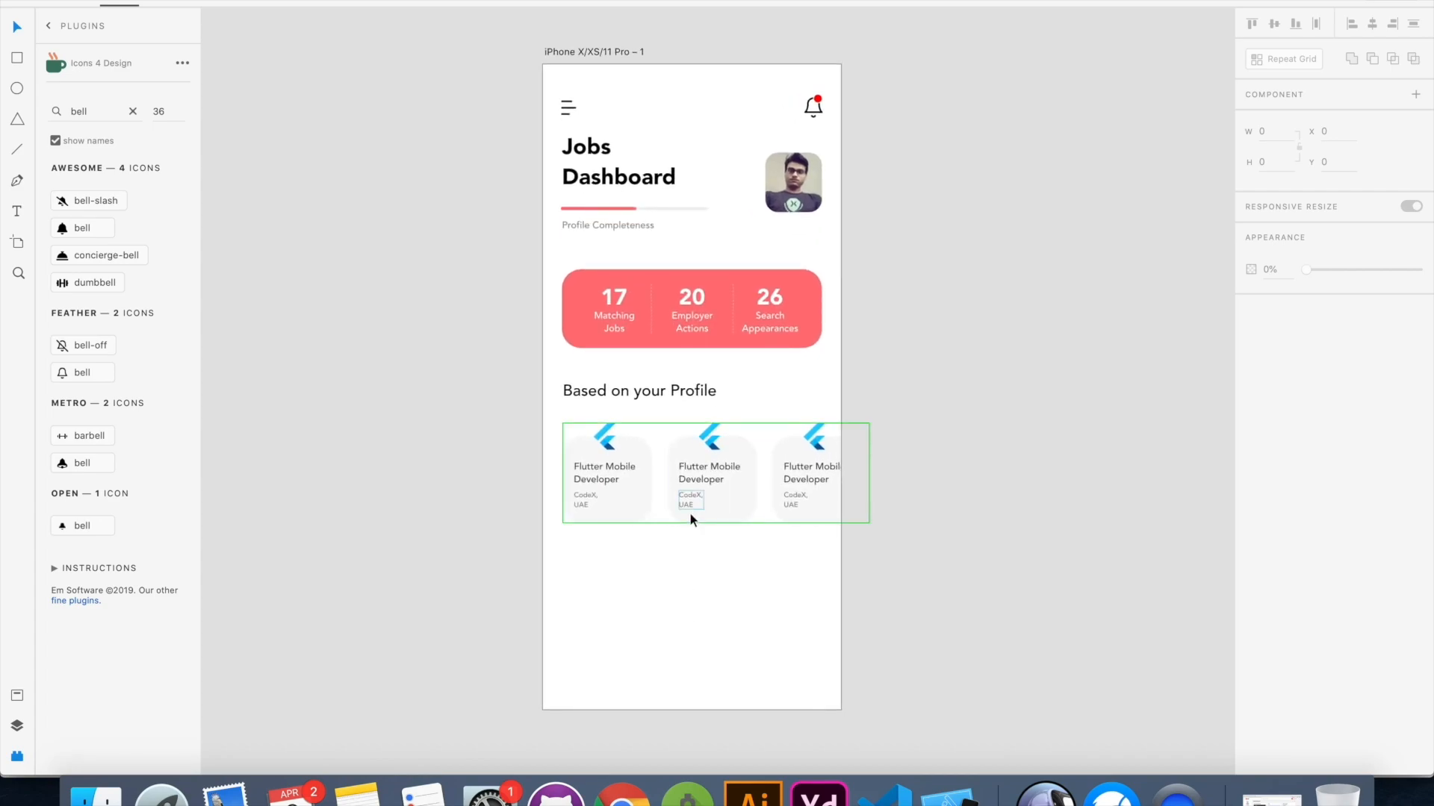
left_click(690, 514)
mouse_move(717, 526)
left_mouse_down()
mouse_move(726, 752)
mouse_move(724, 525)
left_mouse_up()
left_click(916, 568)
scroll(835, 619, "up", 3)
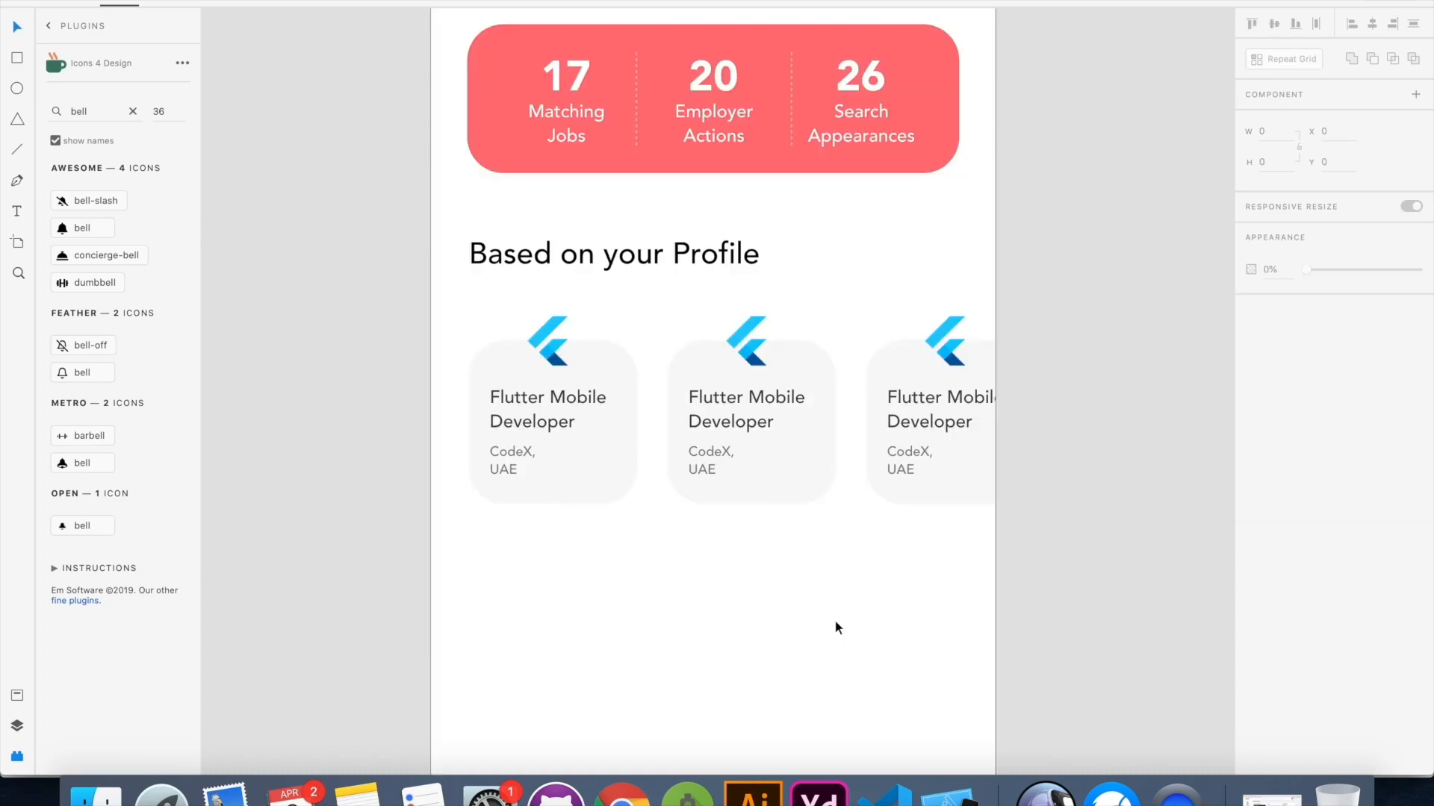
left_click(766, 367)
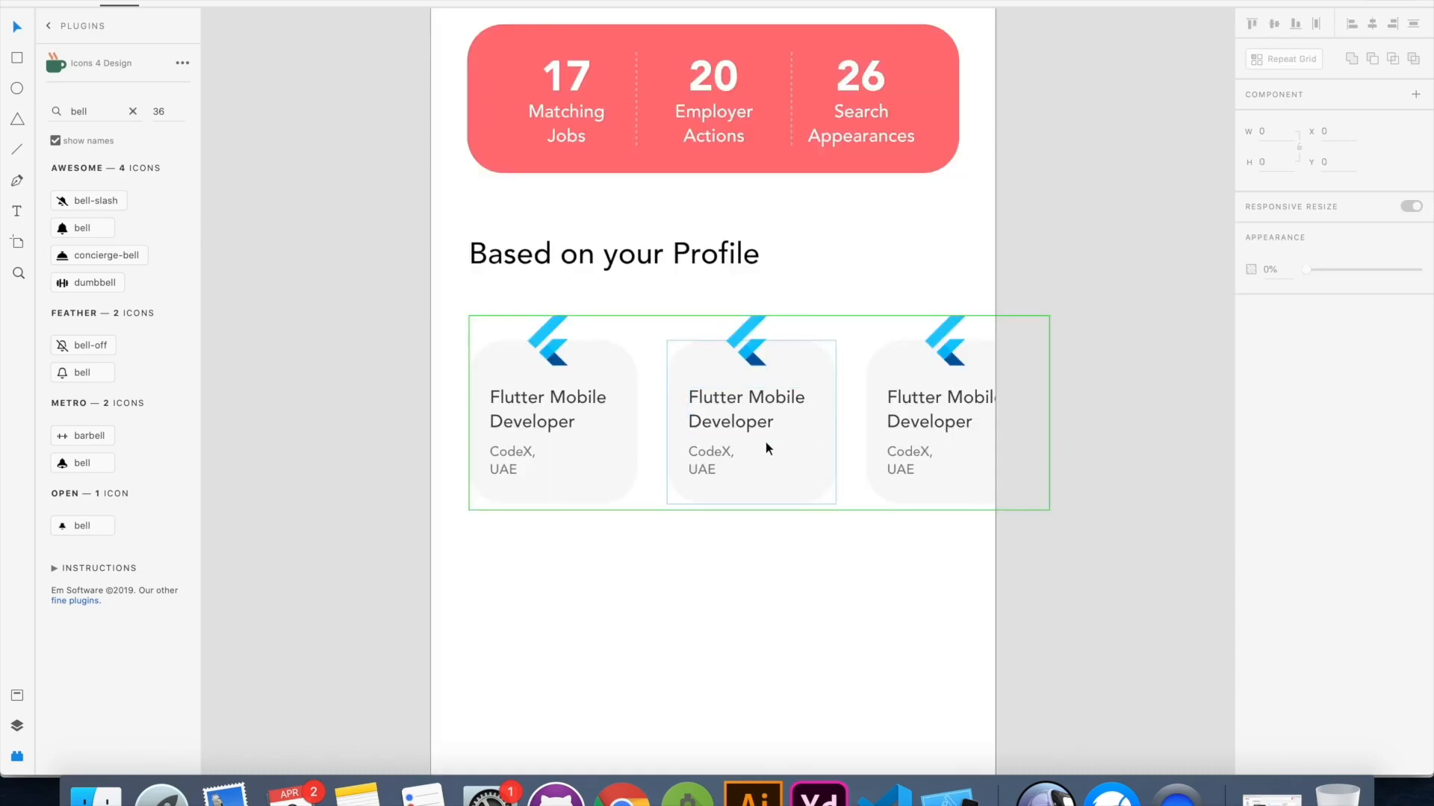
left_click(1273, 60)
left_click(855, 672)
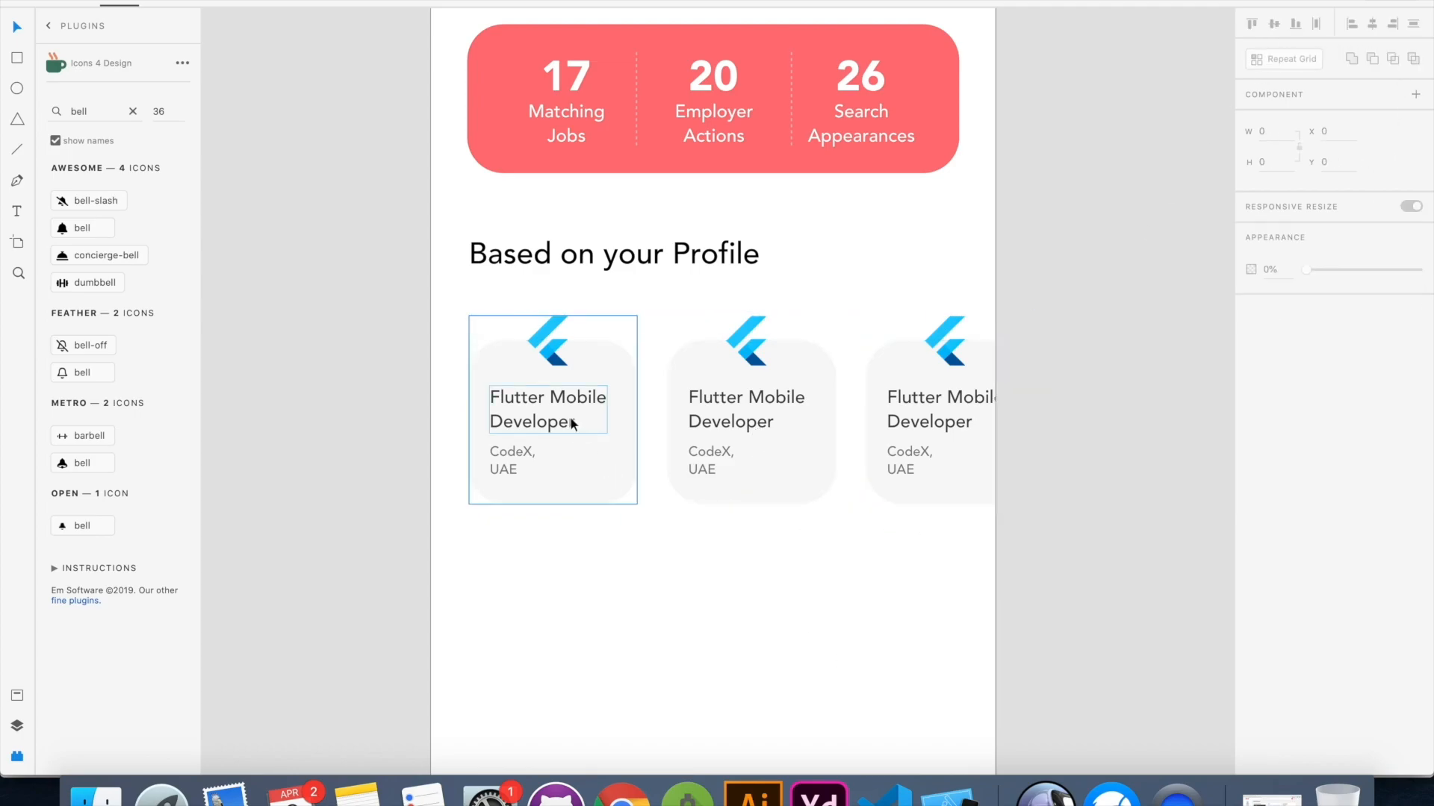
Import the Adobe XD logo image from Finder and scale it down beside the artboard
left_click(745, 341)
left_click(96, 793)
scroll(1032, 399, "down", 5)
left_click_drag(1024, 408, 296, 389)
scroll(338, 235, "down", 5)
left_click_drag(333, 264, 726, 680)
left_click_drag(774, 707, 484, 266)
scroll(484, 262, "up", 5)
Replace the Flutter logo on the middle job card with a small copy of the Adobe XD logo
left_click(704, 355)
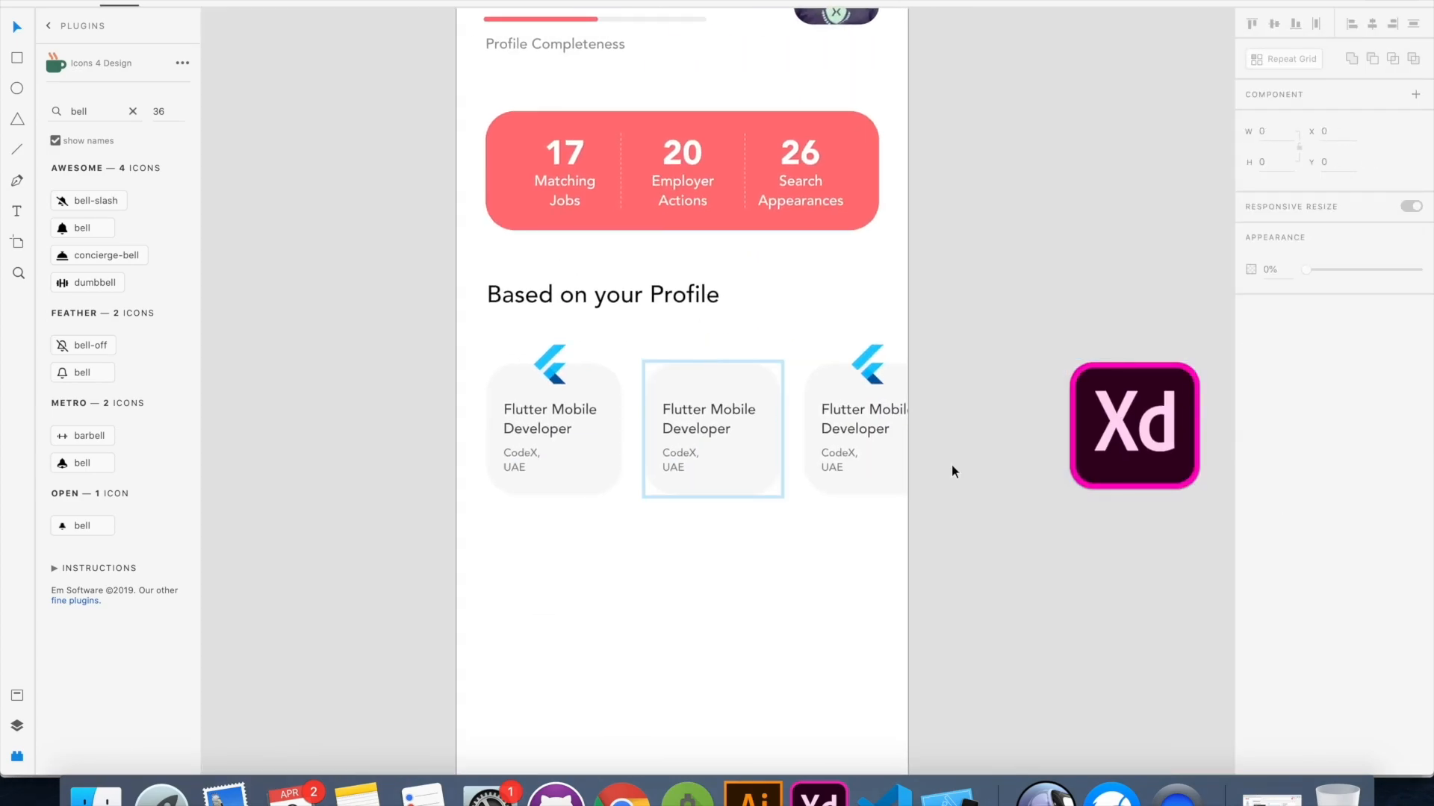
left_click(1112, 430)
left_click_drag(1112, 429, 717, 368)
left_click(763, 503)
Change the middle job card's title to the two-line text "Adobe XD Designer"
left_click(687, 405)
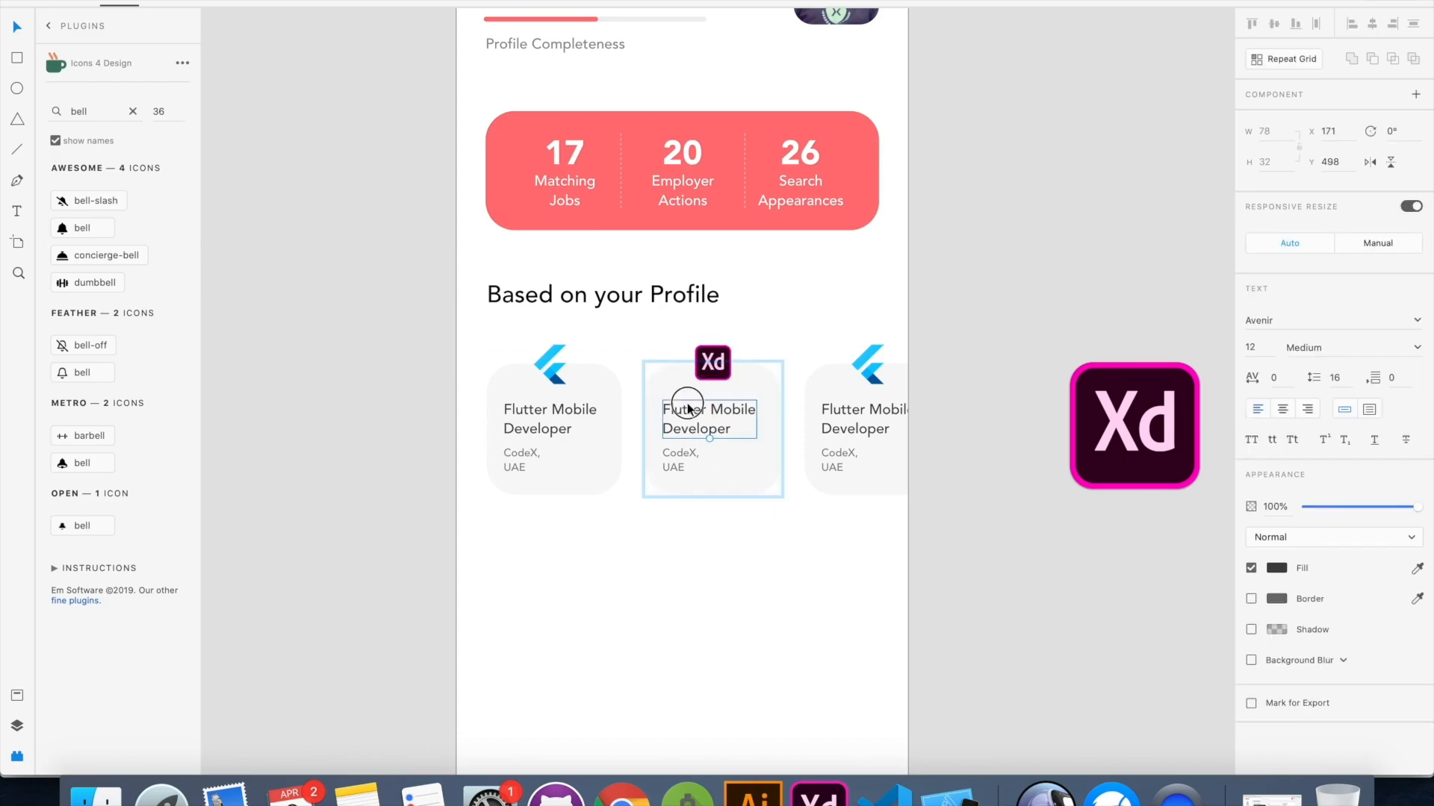
left_click(687, 409)
double_click(687, 409)
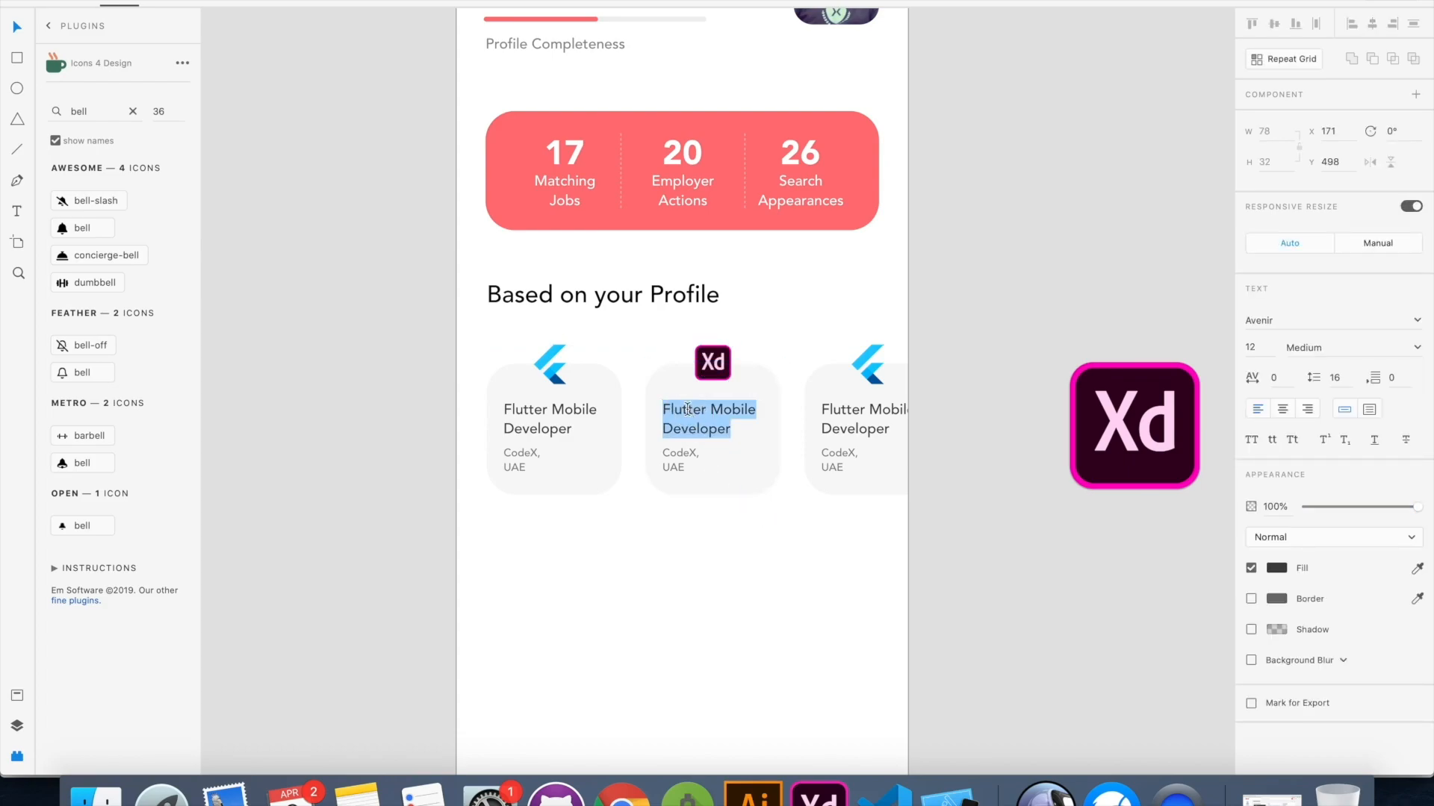
type("Adobe")
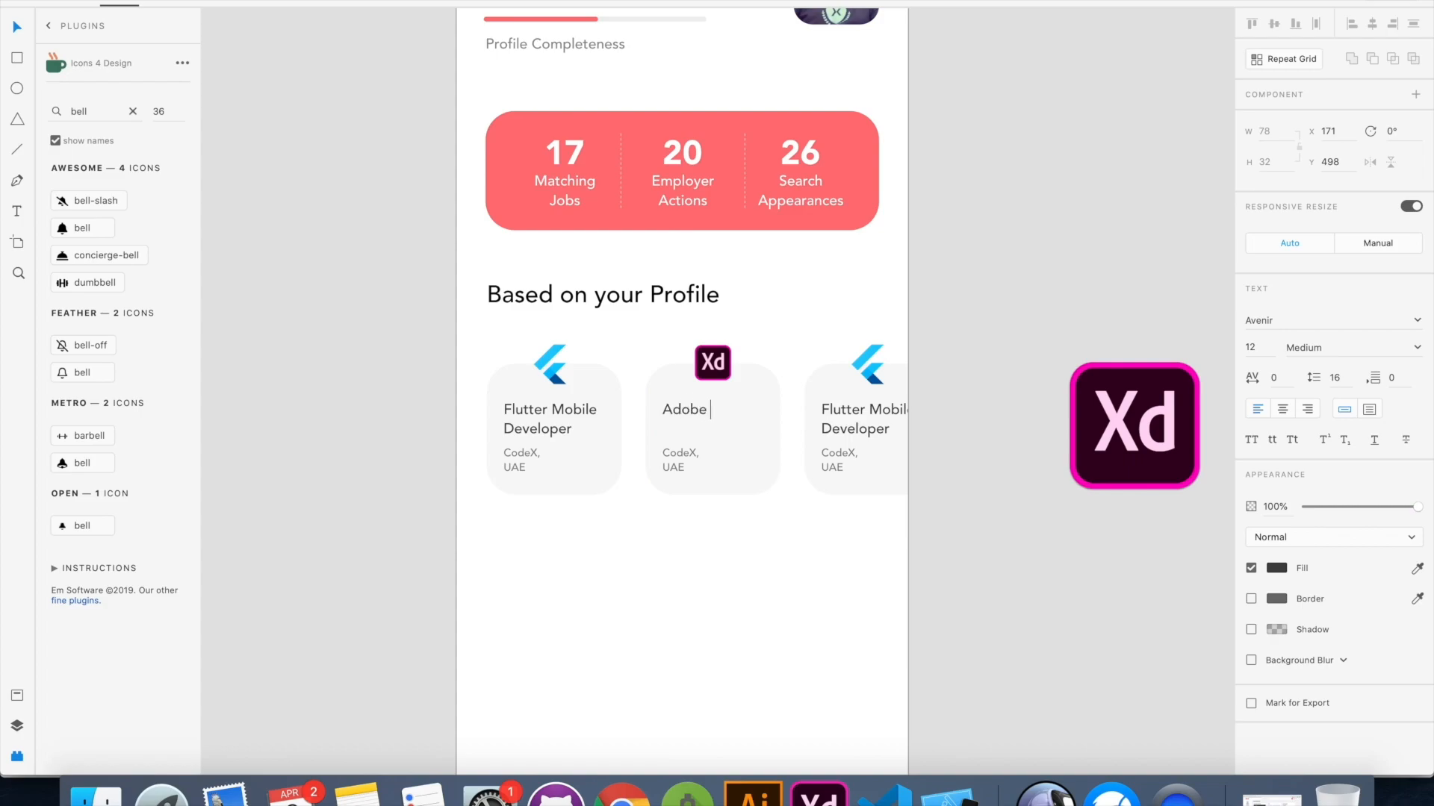
type(" XD Designer")
key("Escape")
left_click(551, 363)
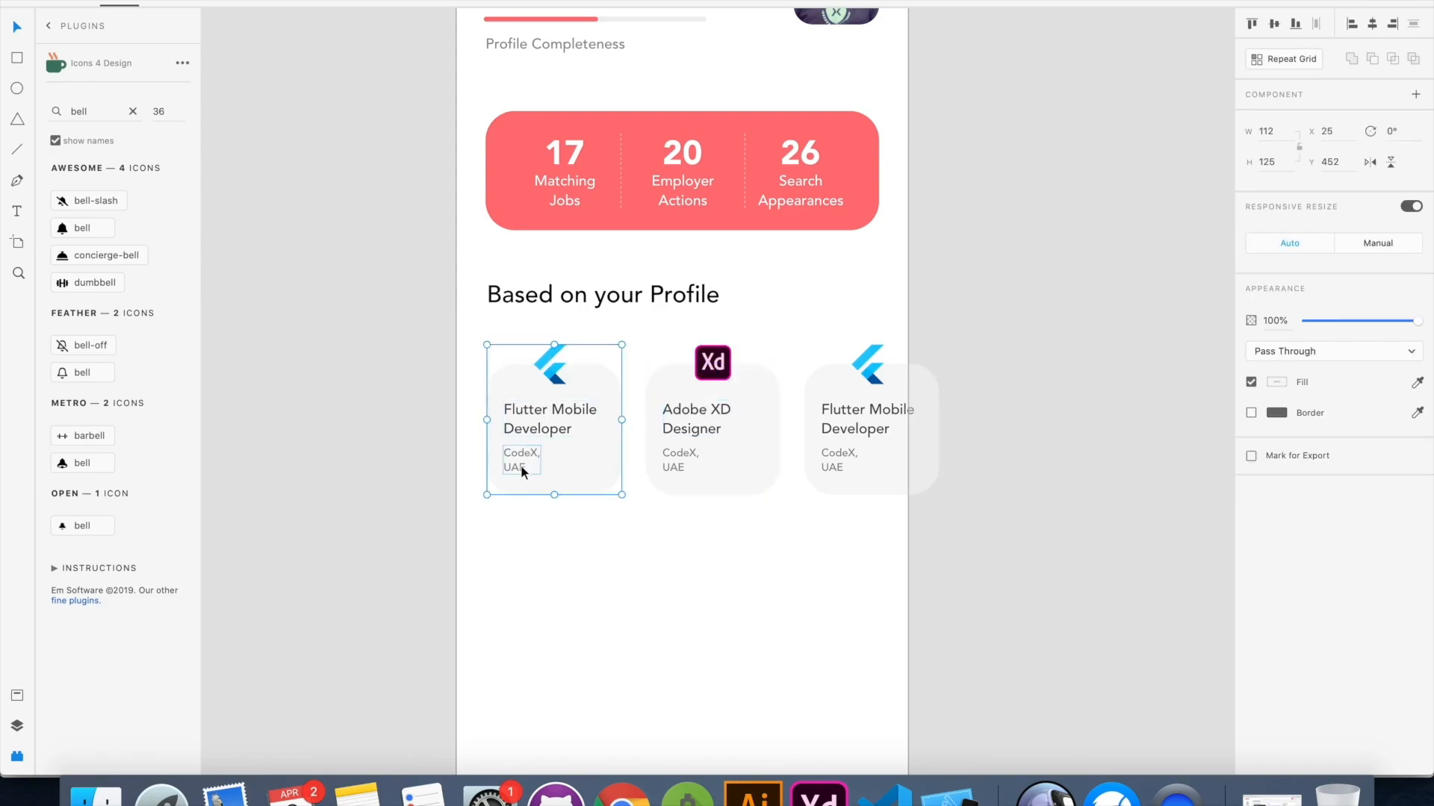
left_click(781, 567)
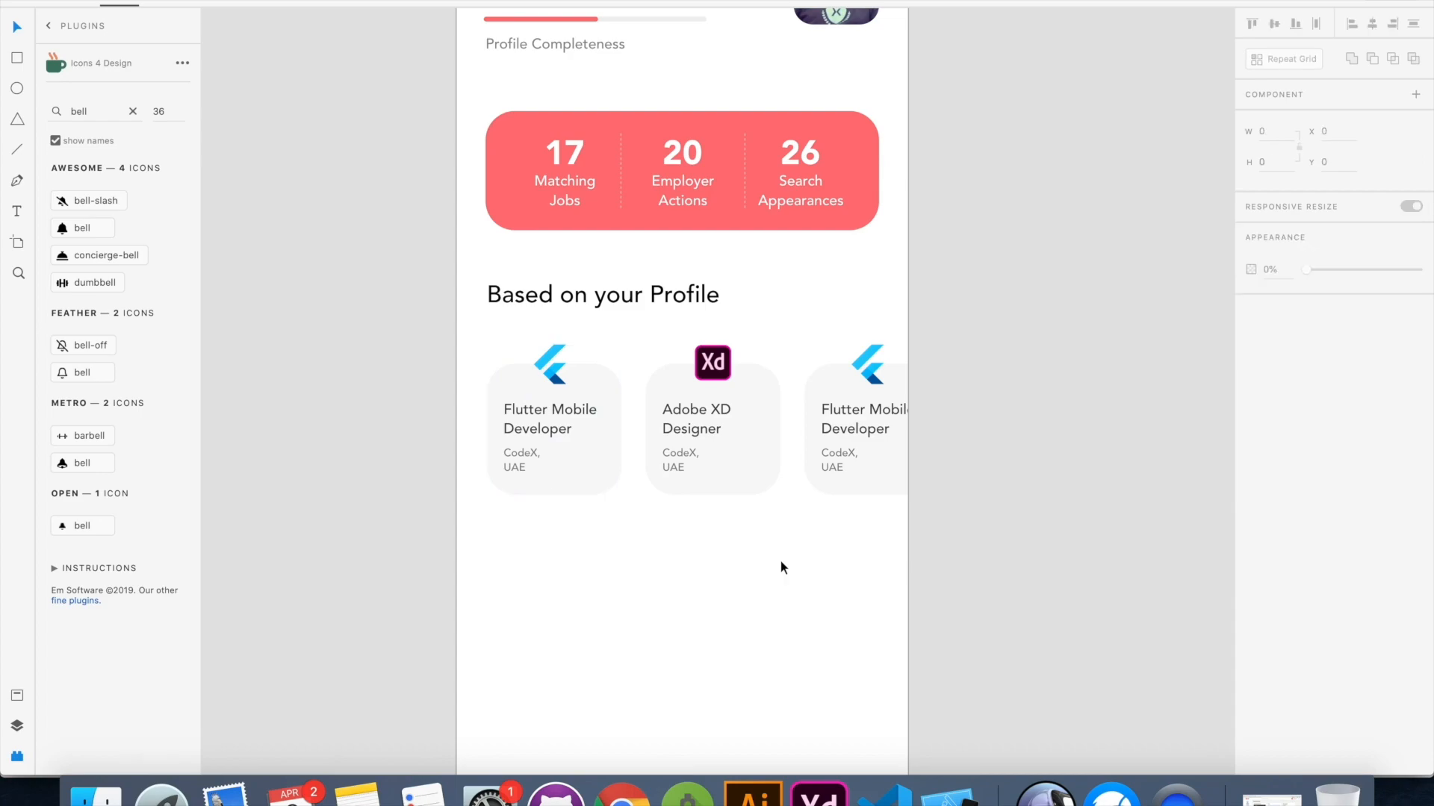
Switch to the phone mockup reference and tilt it to examine the Recent Searches section and bottom navigation
scroll(759, 400, "down", 2)
scroll(760, 398, "up", 4)
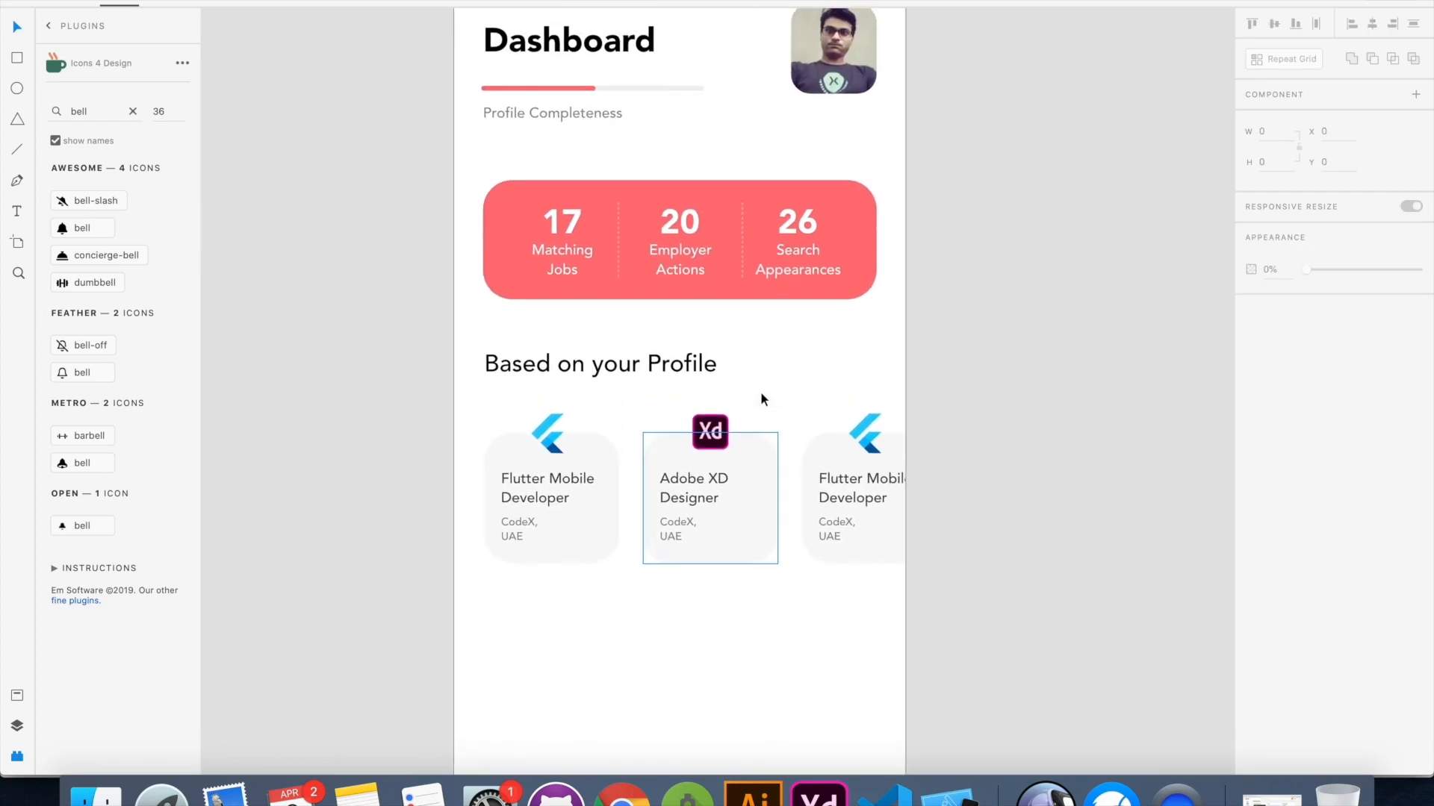
key("super+0")
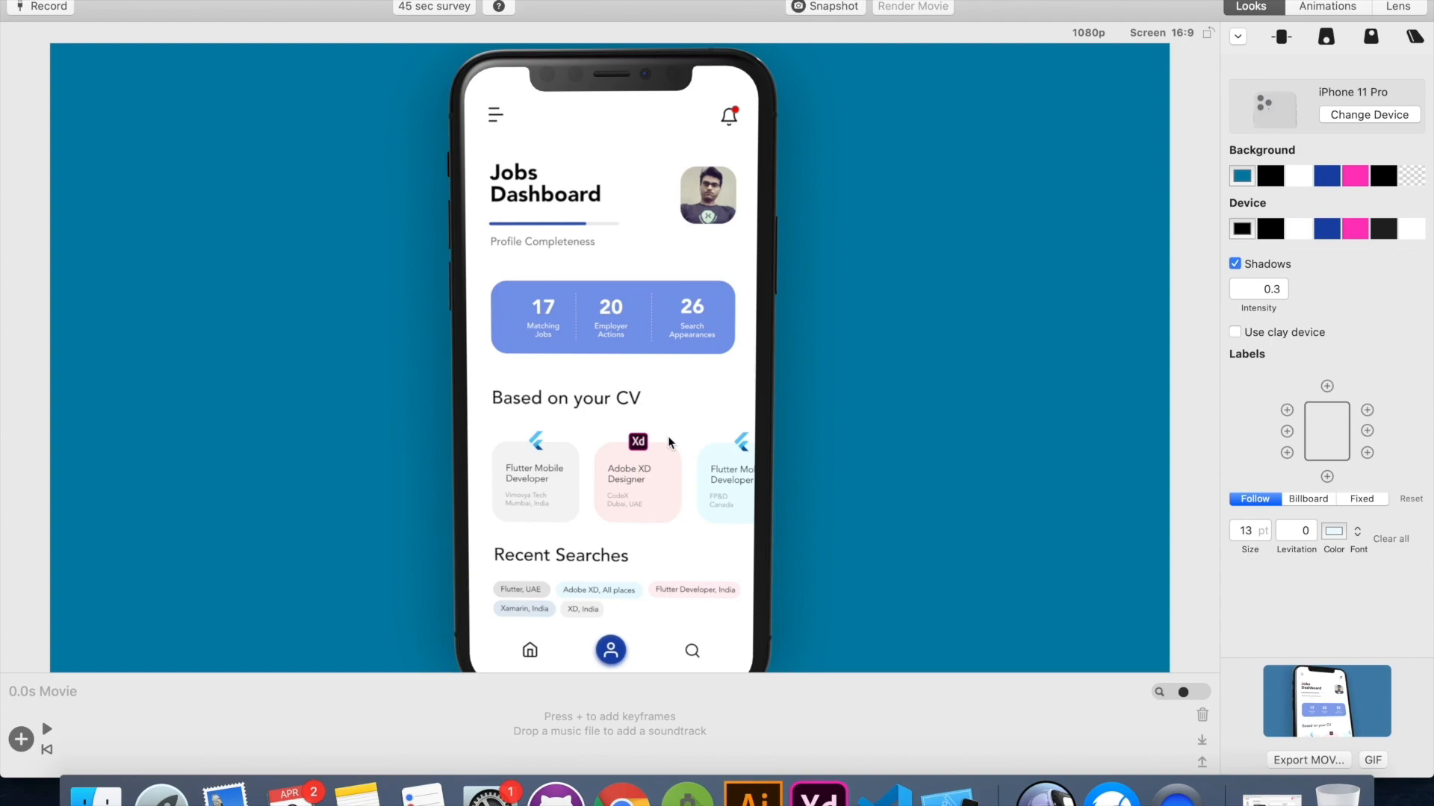
left_click_drag(691, 492, 701, 362)
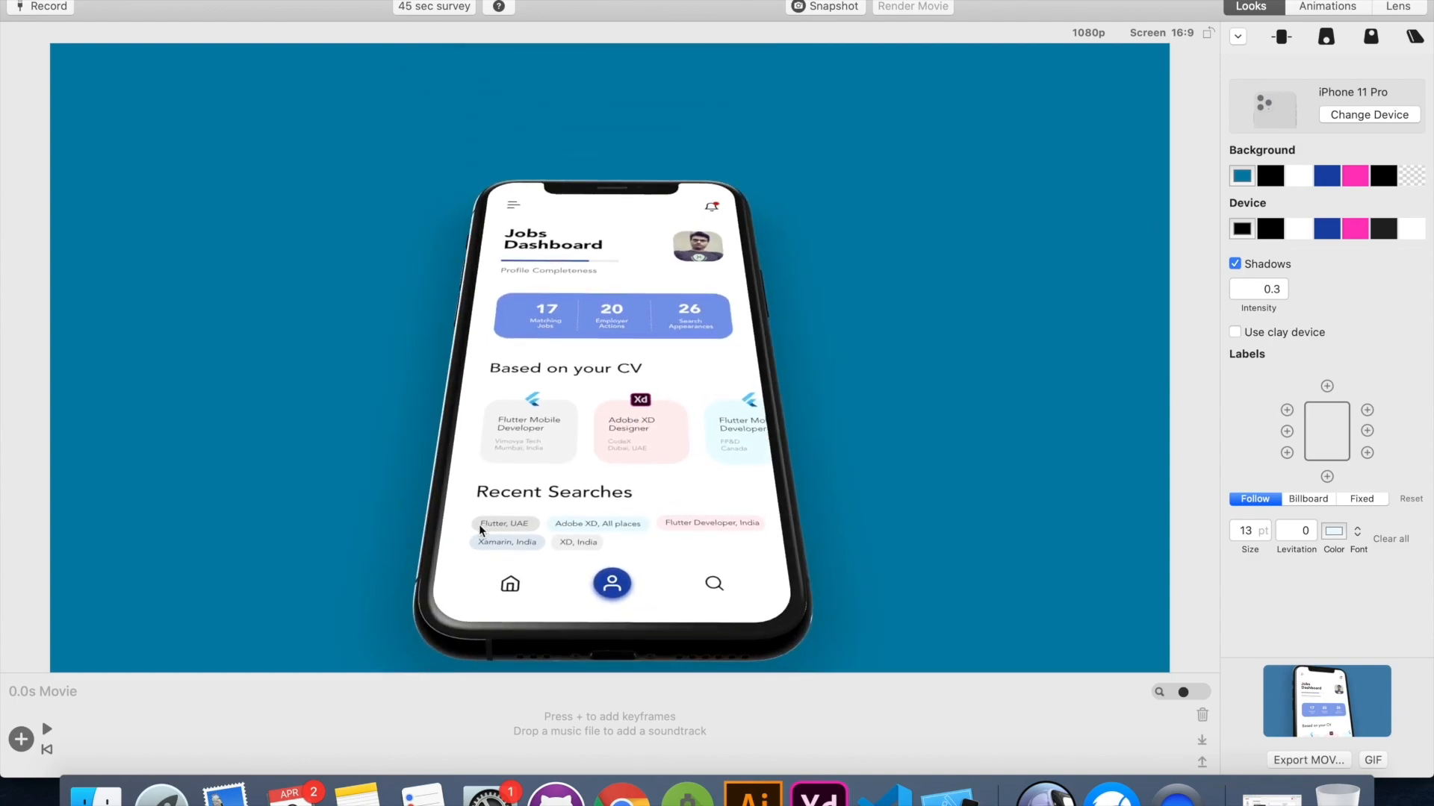
left_click_drag(628, 390, 730, 459)
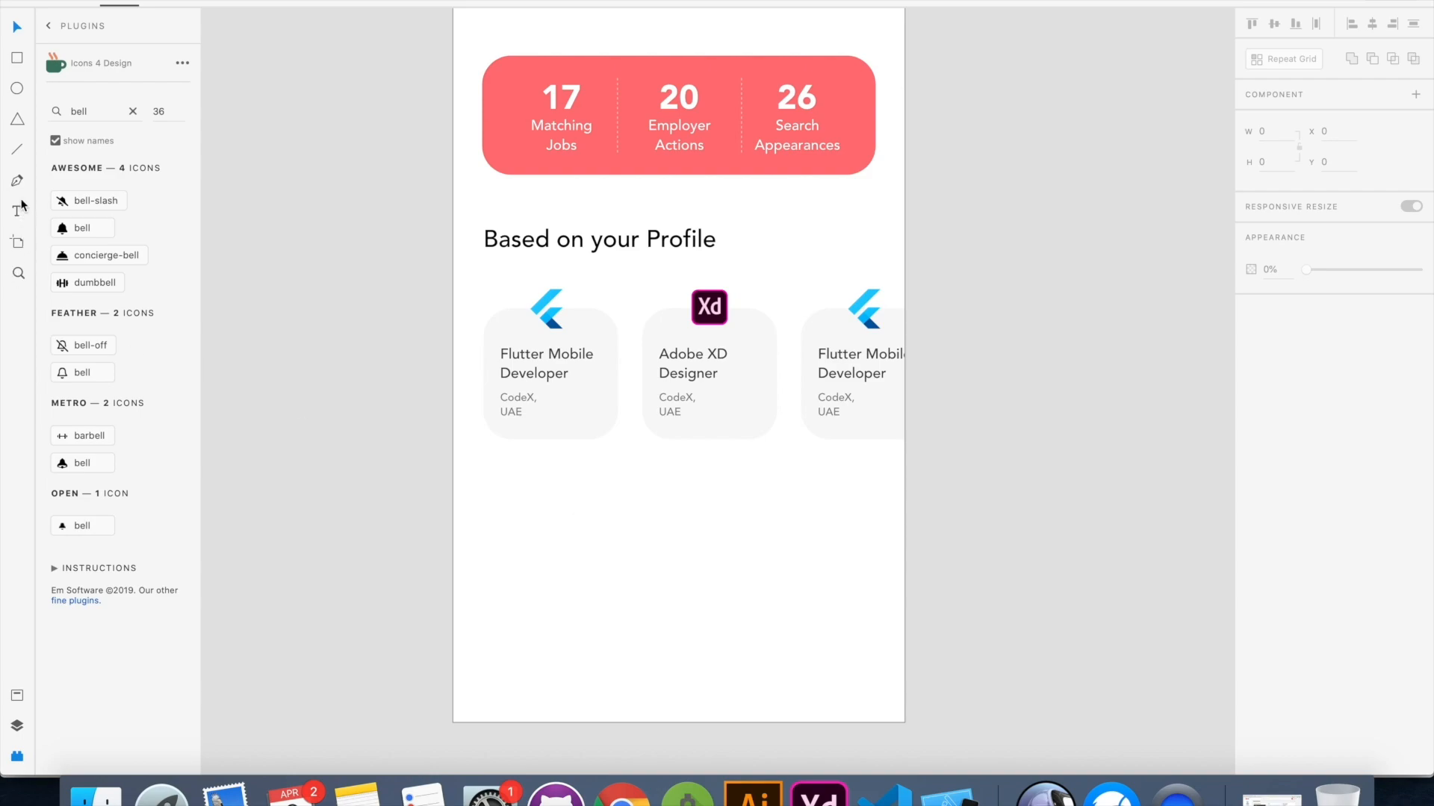
Copy the "Based on your Profile" heading below the job cards, change it to "Recent Searches" and place it at Y 612
left_click(486, 237)
left_click_drag(526, 242, 525, 493)
double_click(525, 493)
type("Recent Searches")
key("Escape")
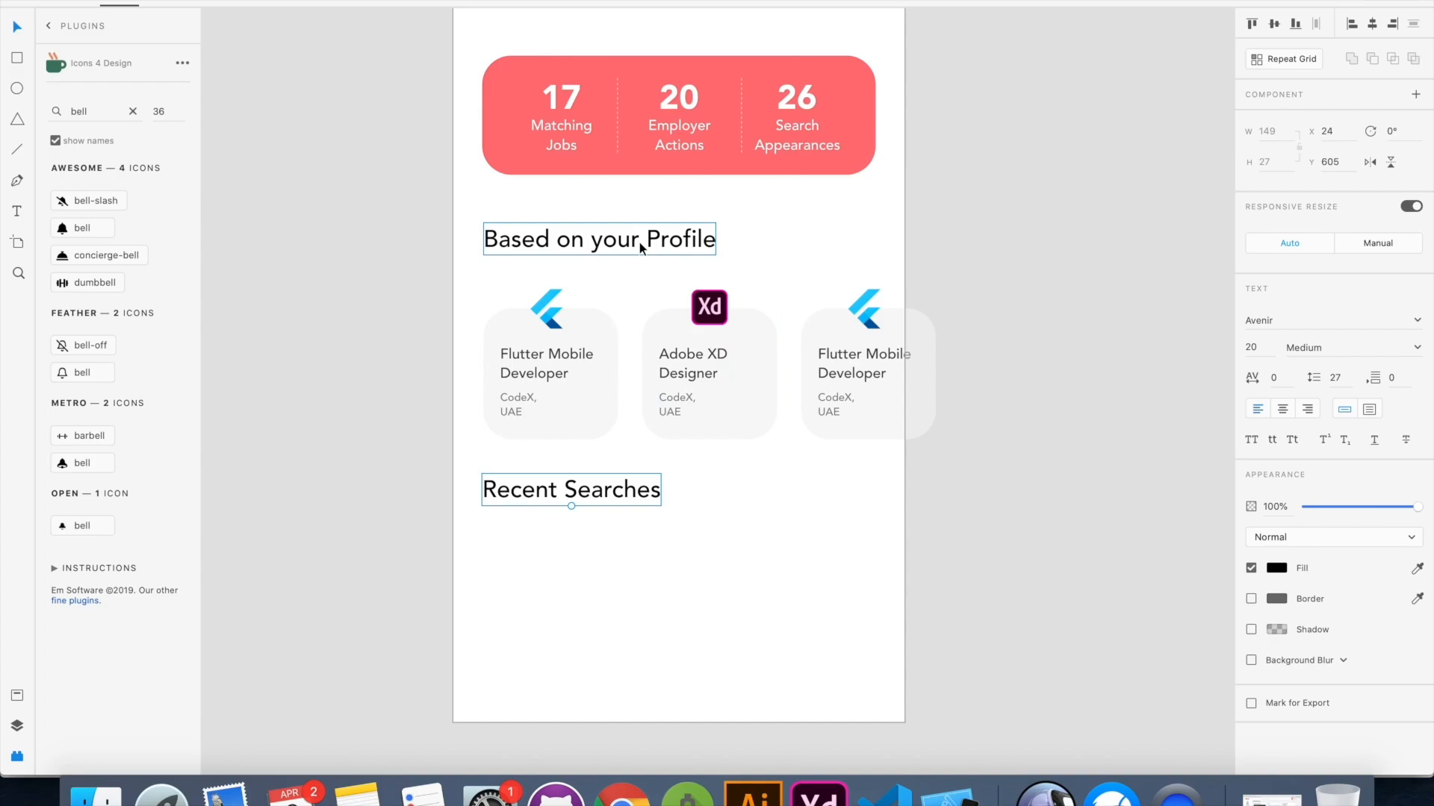
left_click(714, 472)
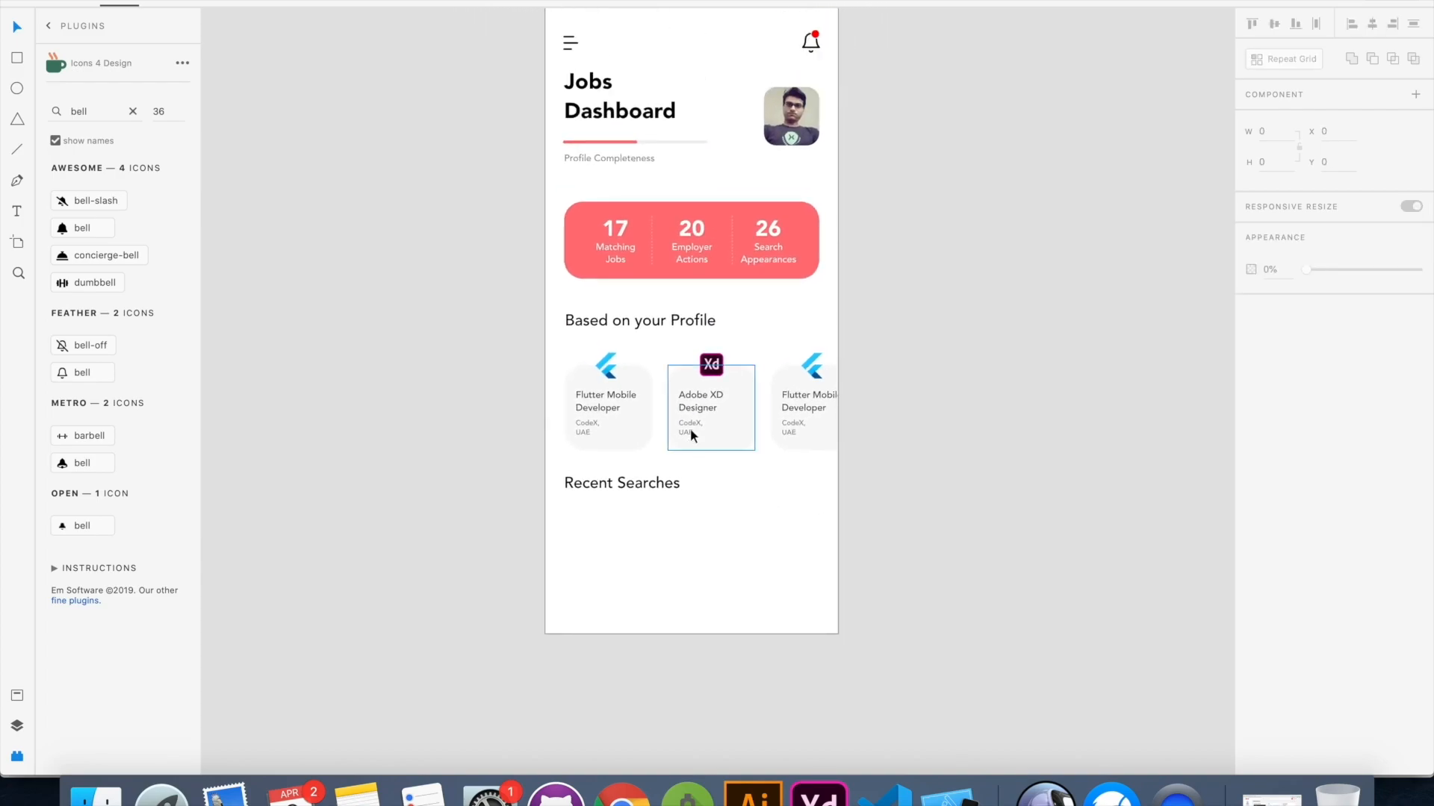
left_click_drag(617, 482, 617, 486)
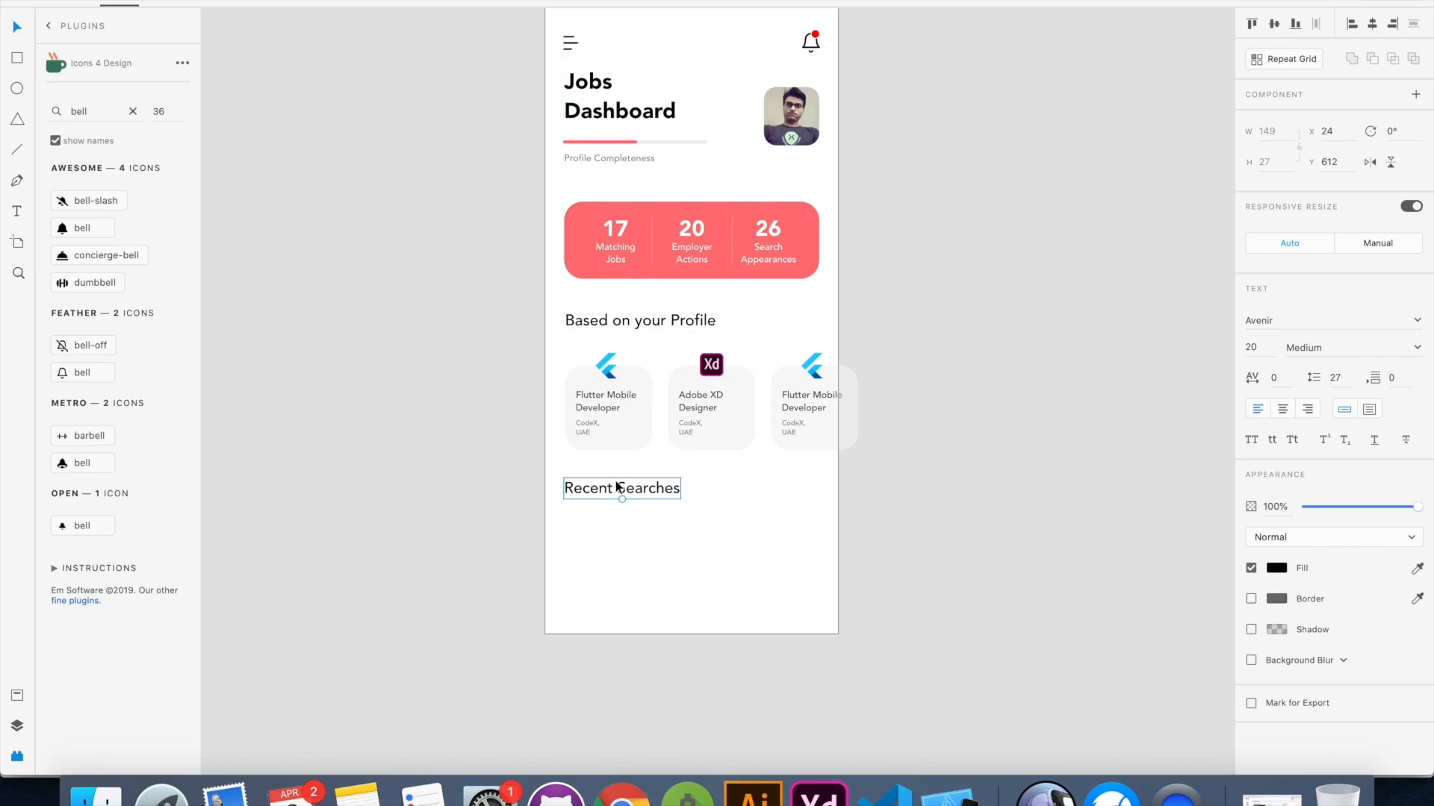
left_click(732, 488)
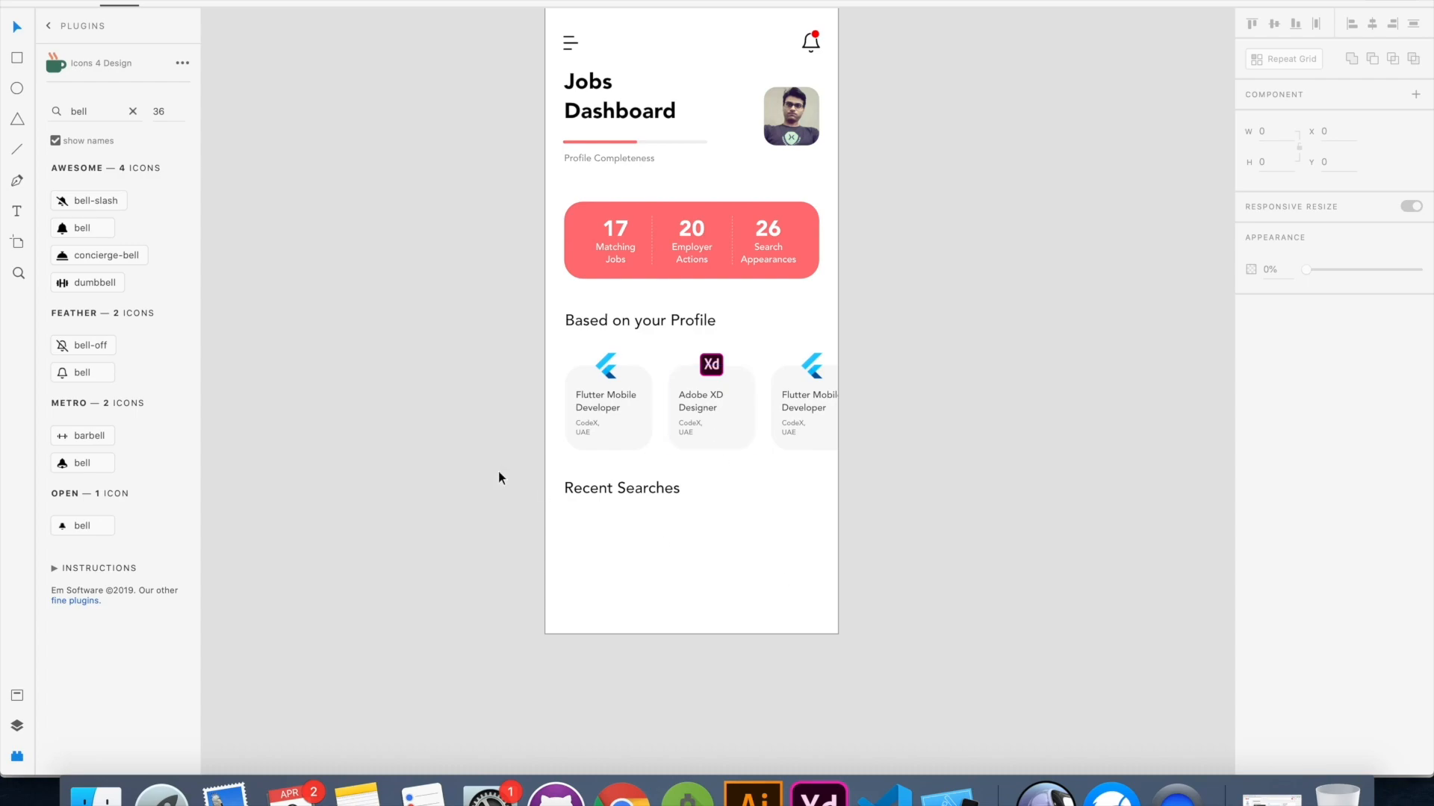
Draw a rectangle about 125 by 35 below the Recent Searches heading and round its corners to 18
left_click(17, 58)
left_click_drag(565, 512, 662, 538)
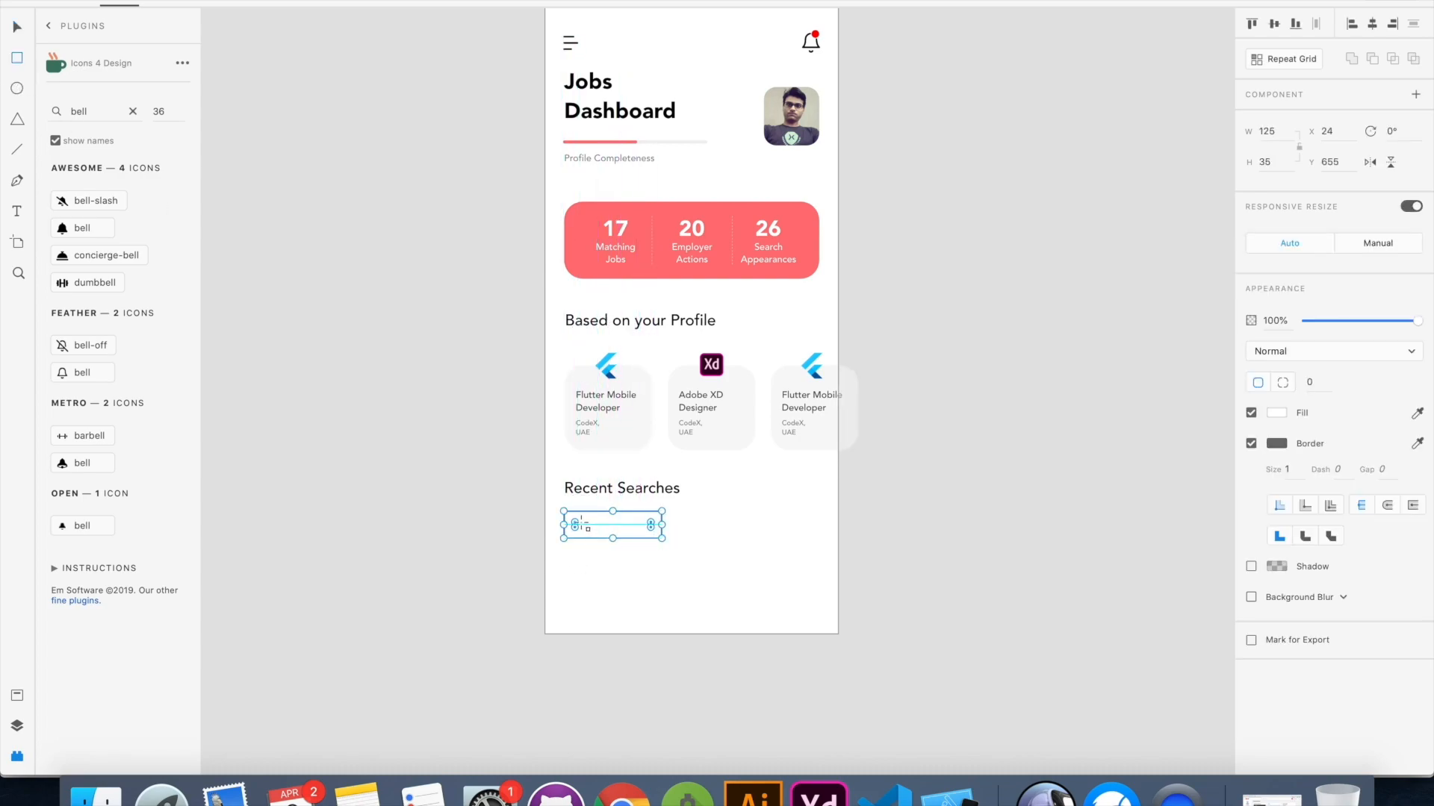
left_click_drag(576, 525, 587, 532)
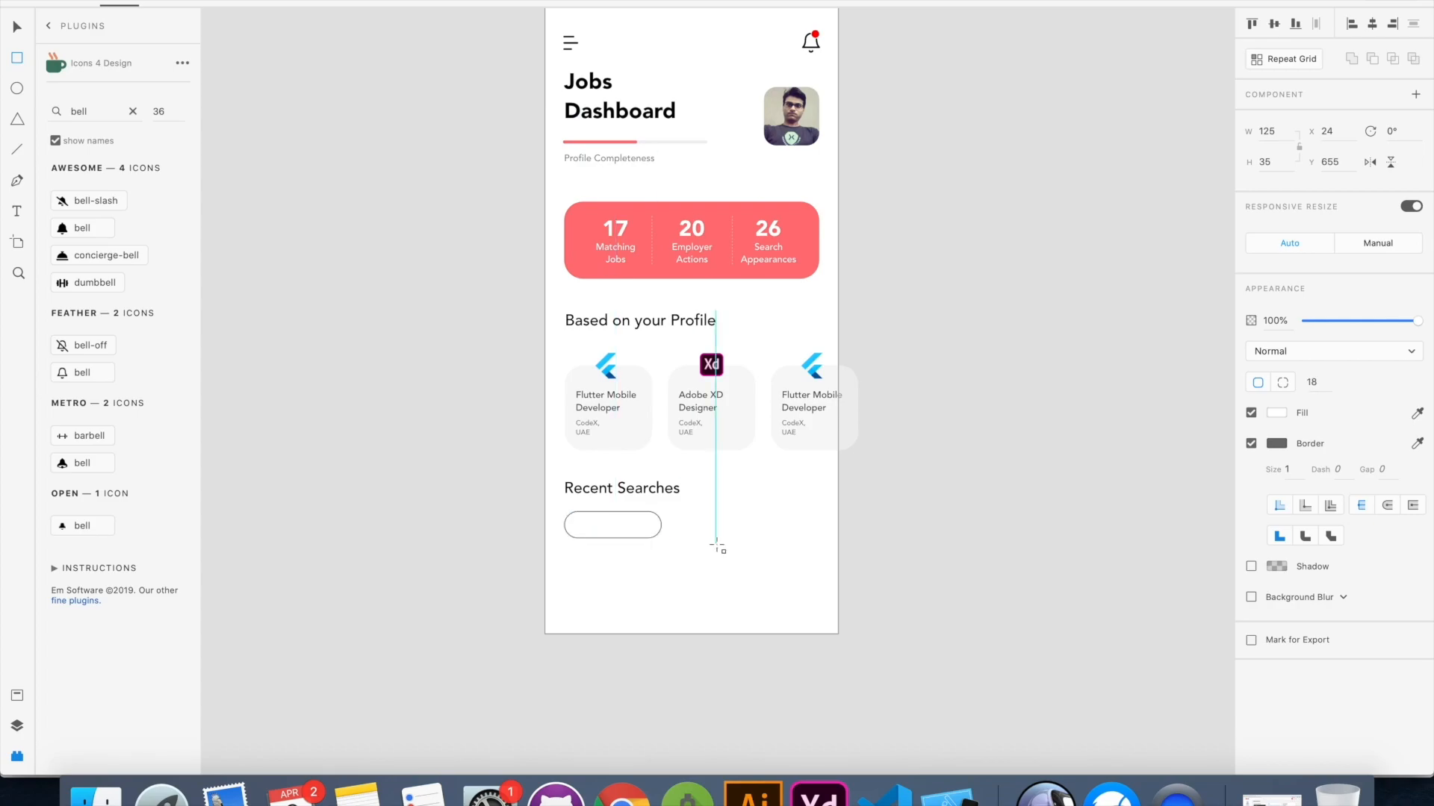
Add the text label "Flutter, USA" inside the rounded rectangle
scroll(643, 553, "up", 5)
scroll(645, 557, "left", 5)
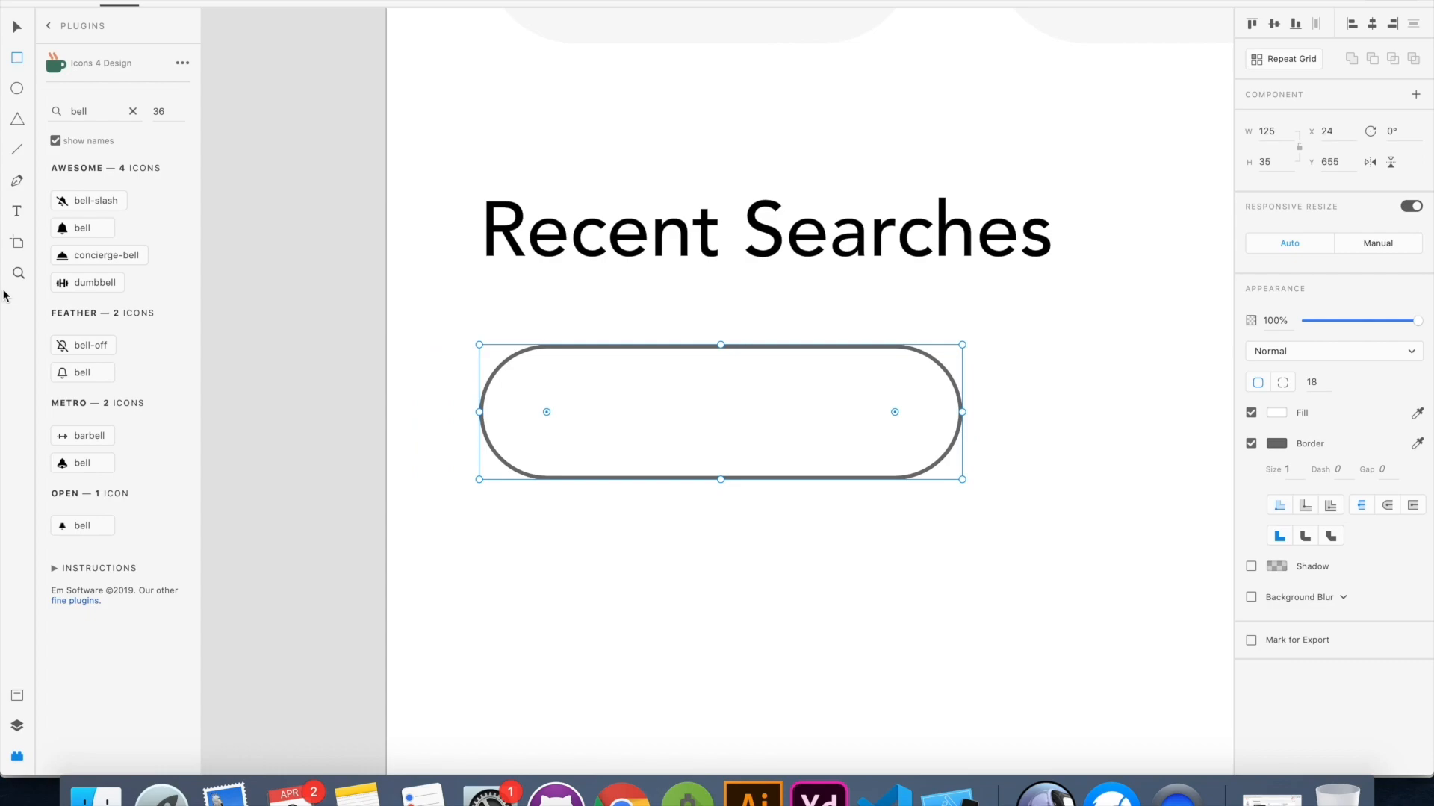
left_click(549, 413)
type("Flutter, USA")
type("v")
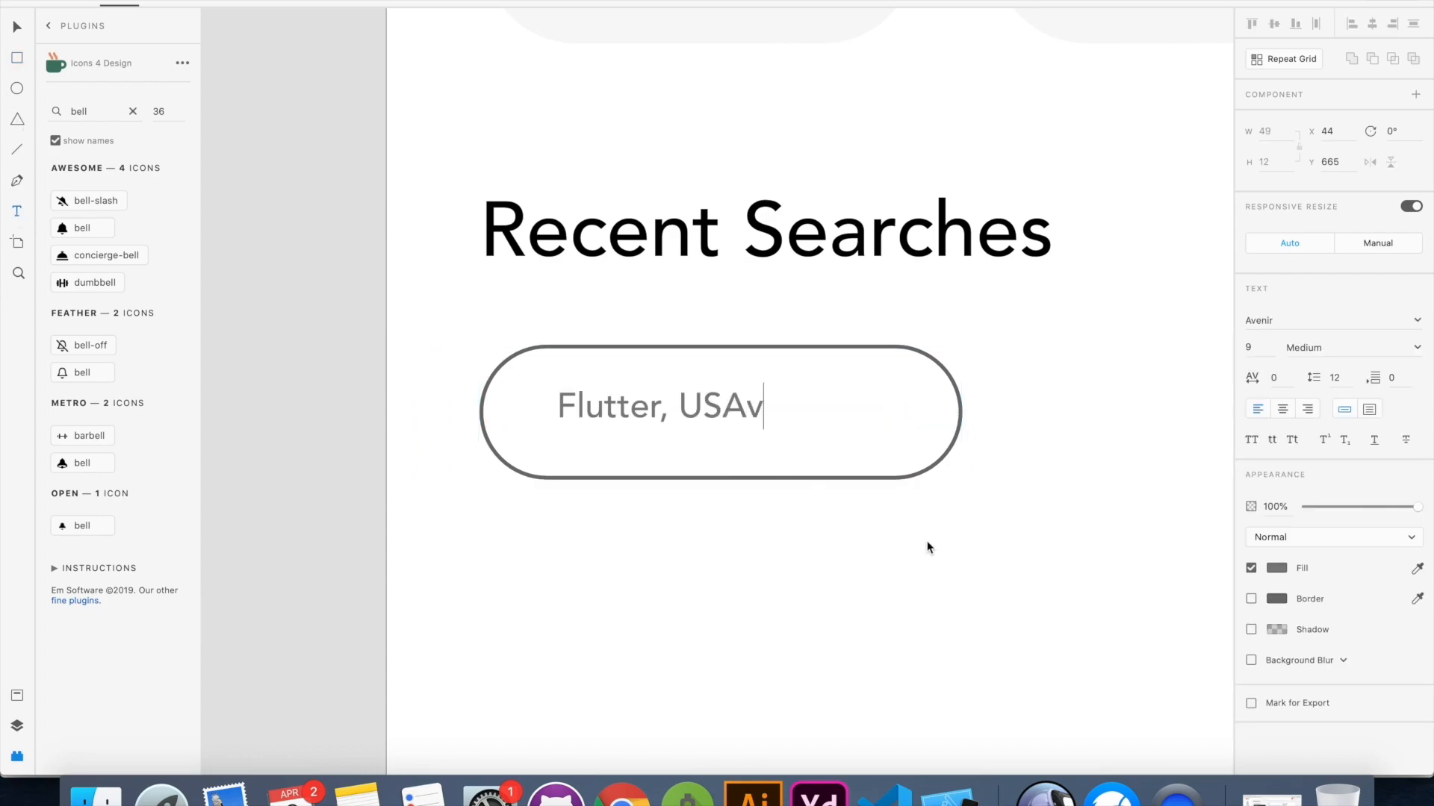
key("BackSpace")
left_click(866, 398)
Narrow the rounded rectangle to a width of 88, then enlarge the "Flutter, USA" label and centre it inside
key("v")
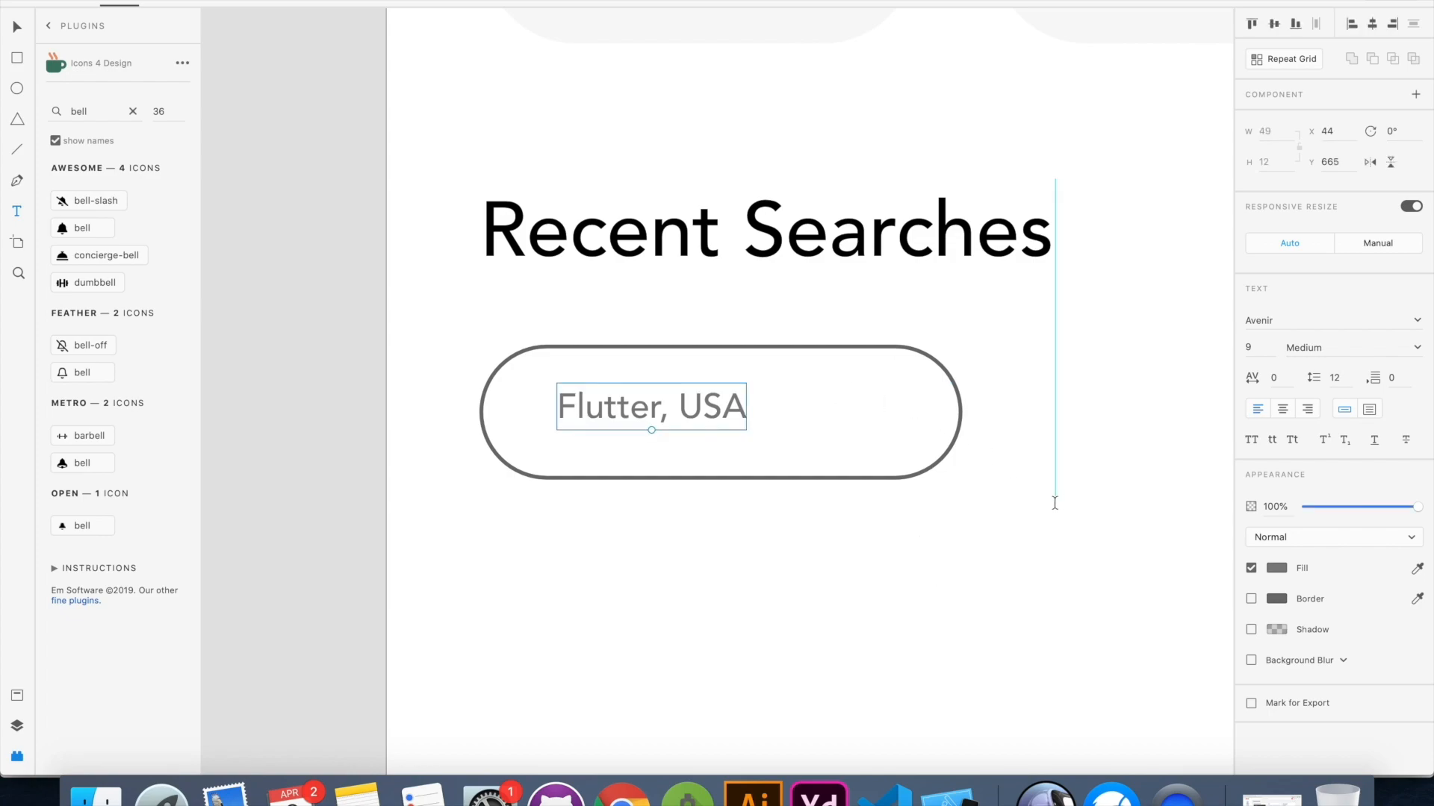
left_click(961, 410)
left_click_drag(961, 410, 819, 409)
left_click(703, 423)
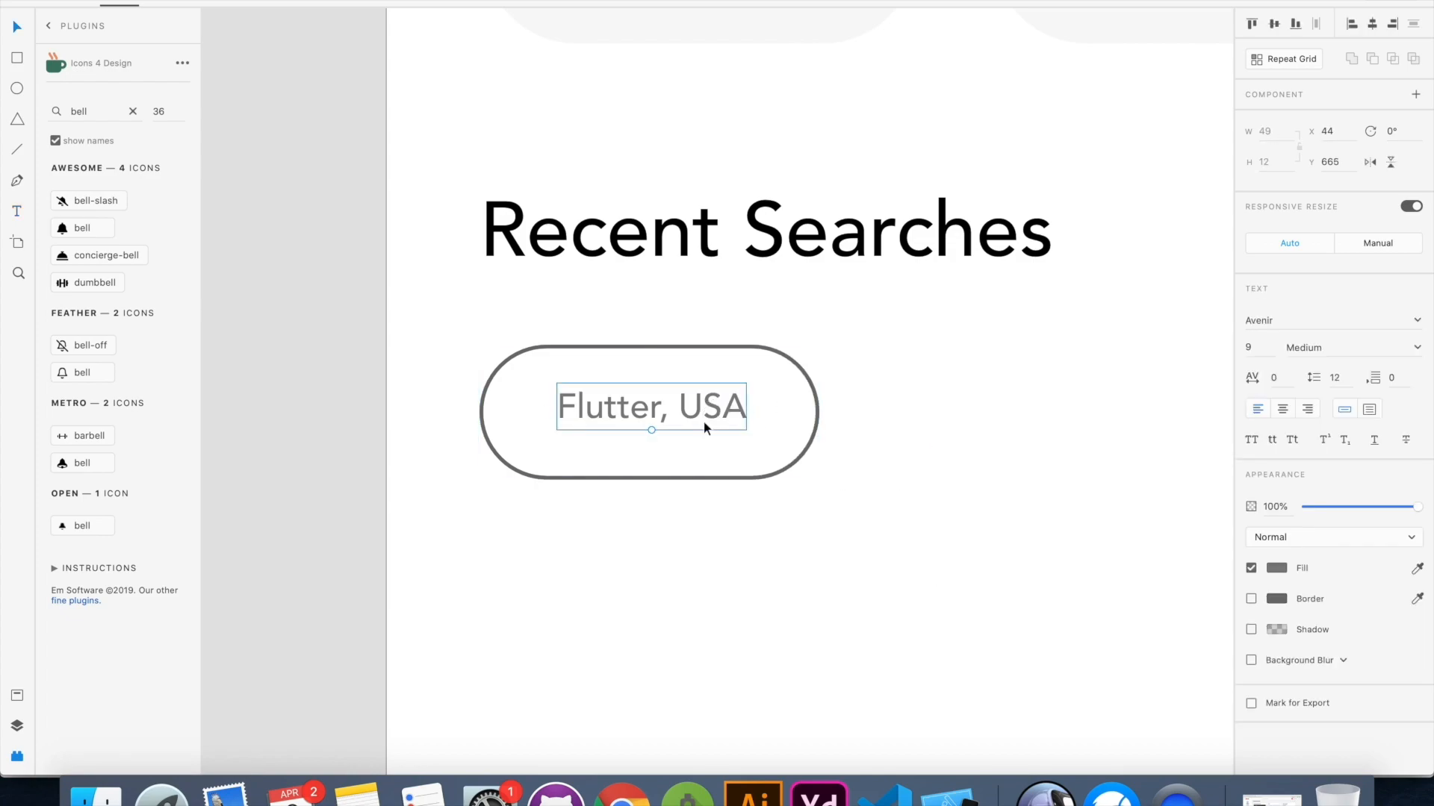
left_click_drag(653, 431, 701, 427)
left_click(786, 500)
Give the "Flutter, USA" pill a pale cyan fill and remove its border
left_click(797, 457)
left_click(1277, 412)
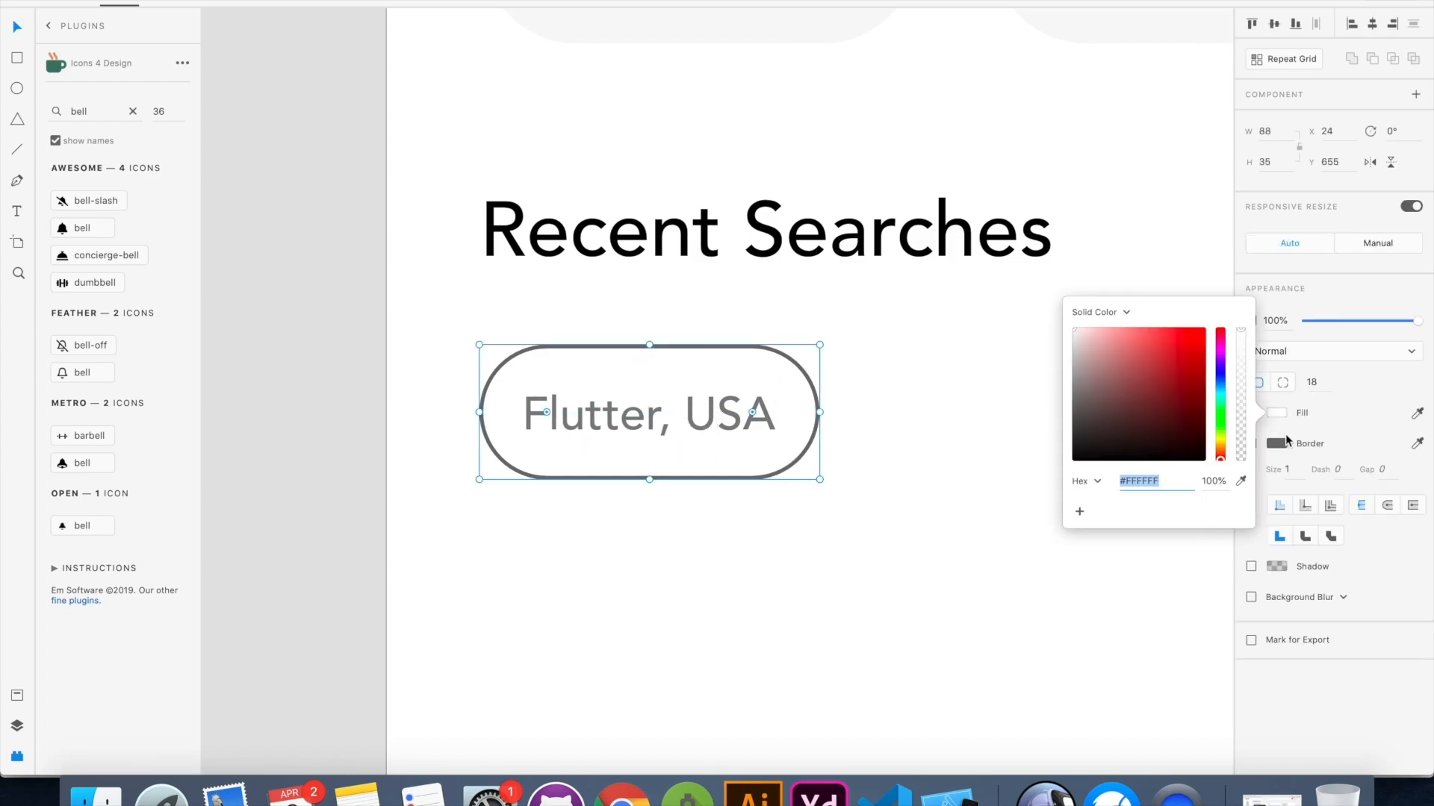
left_click_drag(1108, 368, 1100, 328)
left_click_drag(1220, 364, 1219, 396)
left_click_drag(1084, 320, 1090, 320)
left_click(1361, 379)
left_click(1251, 444)
left_click(932, 460)
Group the cyan pill with its "Flutter, USA" label and place a copy of the chip beside it
scroll(534, 376, "down", 3)
left_click_drag(794, 327, 561, 449)
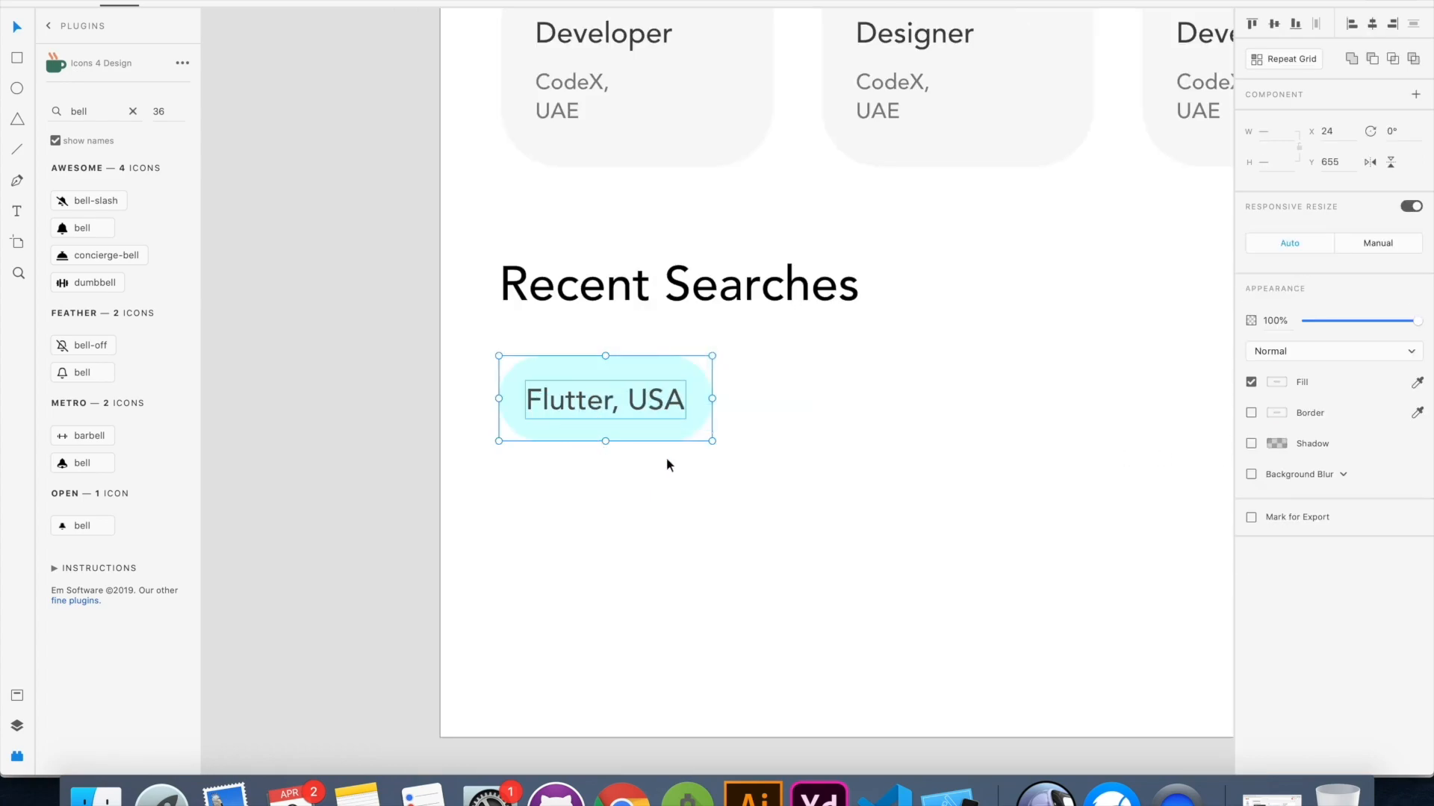
key("super+g")
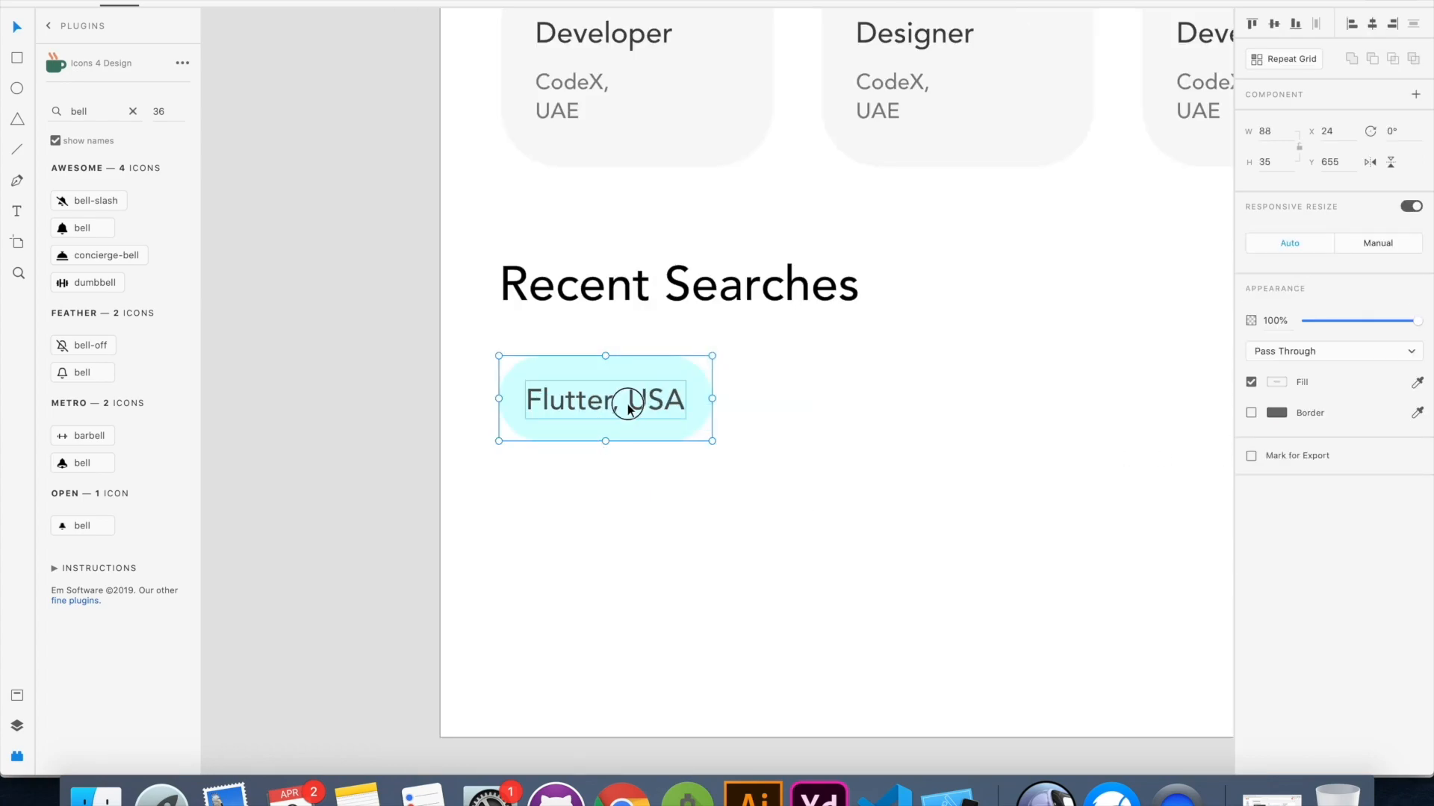
left_click(926, 491)
left_click(665, 413)
left_click_drag(621, 408, 1116, 403)
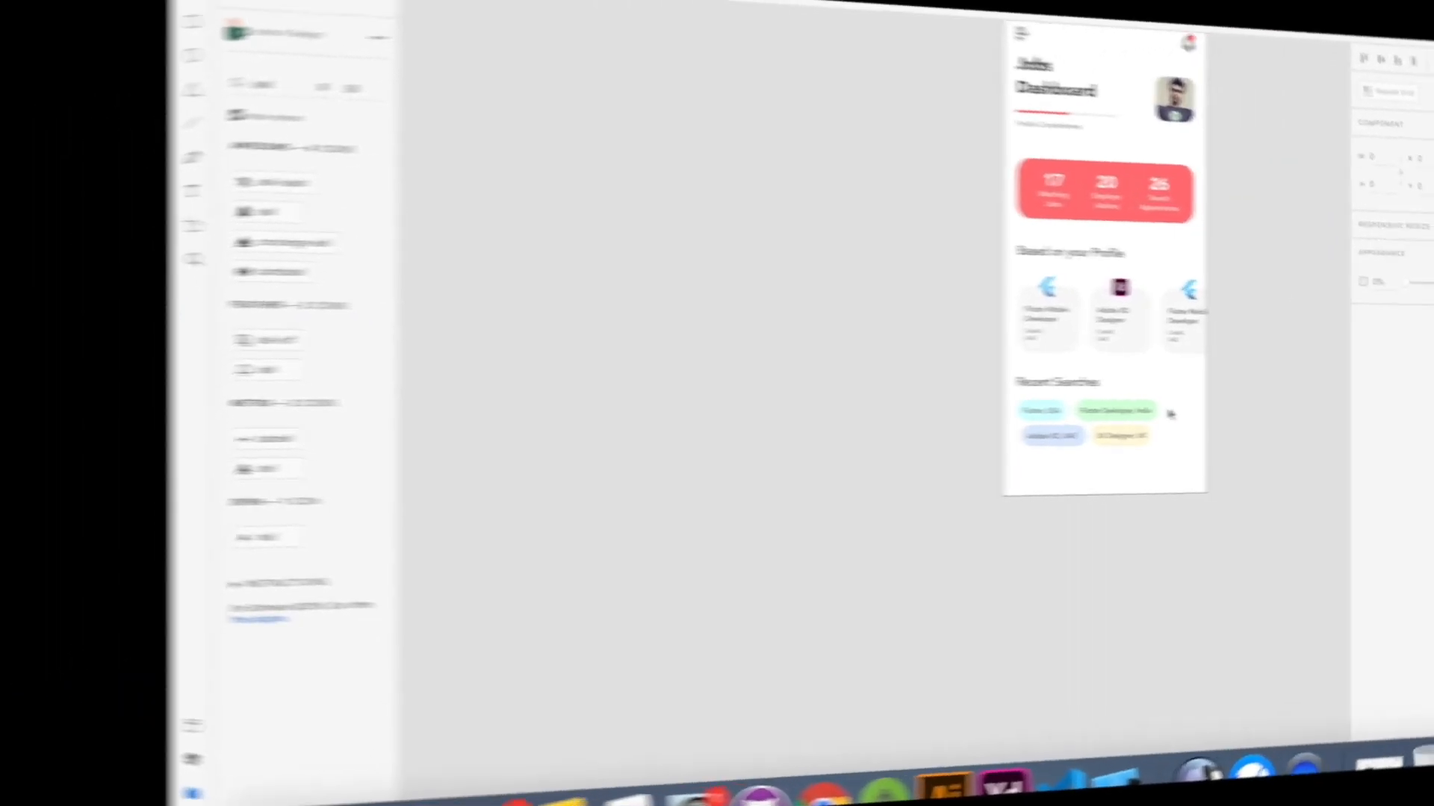
Compare the whole artboard with the phone mockup reference, examining the mockup's bottom navigation bar
scroll(1010, 409, "down", 4)
scroll(1010, 409, "up", 5)
scroll(1009, 409, "right", 4)
scroll(1010, 409, "down", 2)
scroll(1009, 409, "down", 4)
scroll(1010, 410, "right", 3)
scroll(1010, 410, "up", 1)
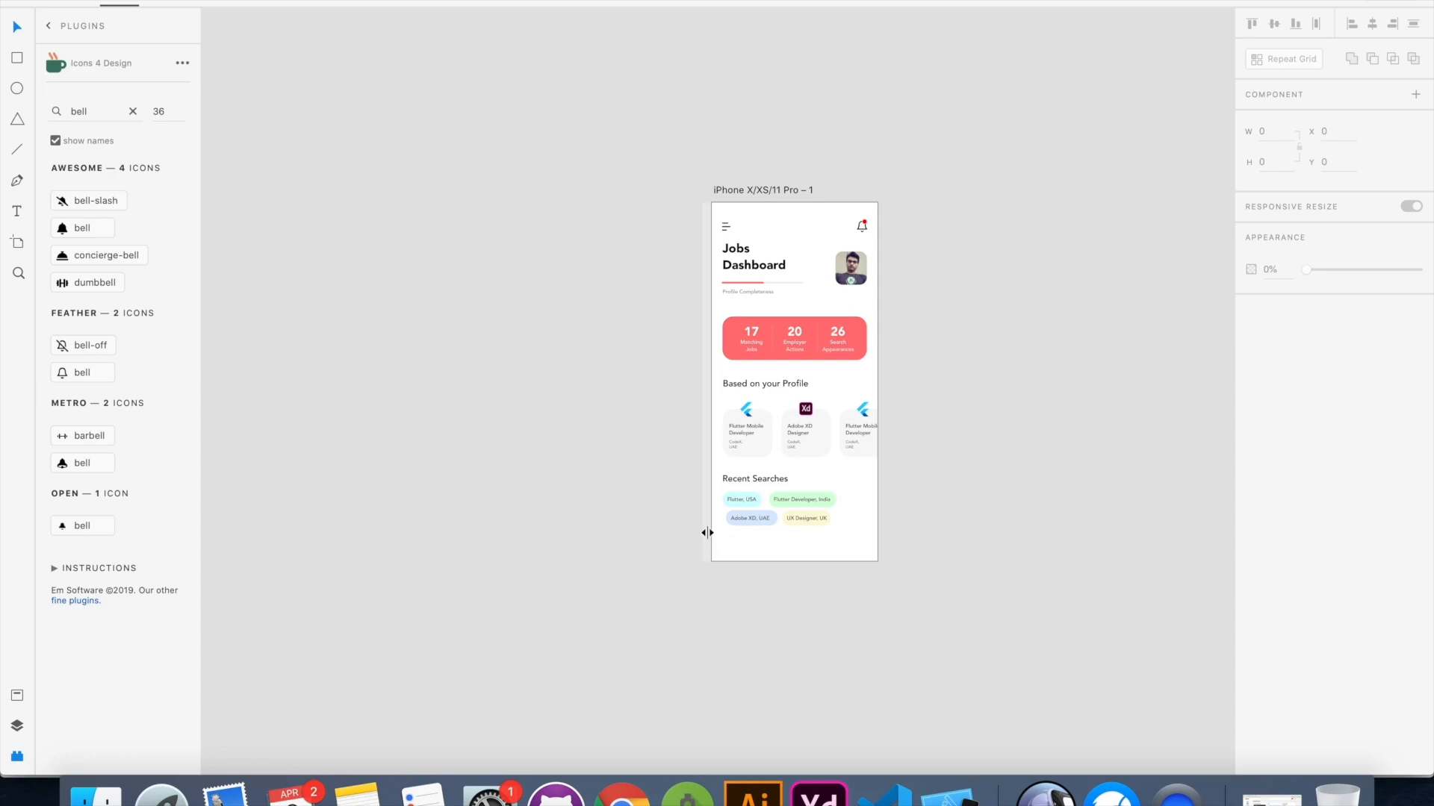
left_click(934, 538)
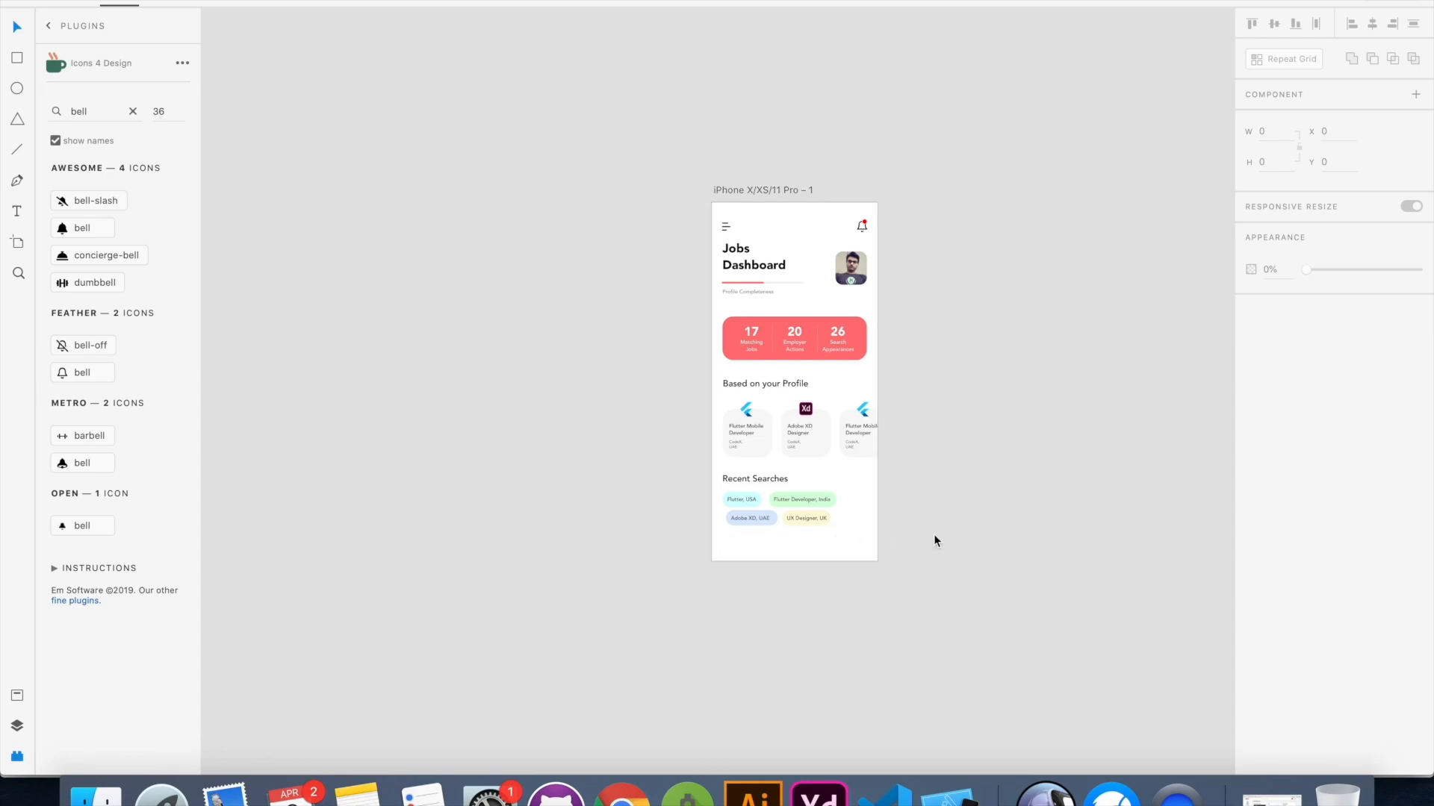
key("super+Tab")
left_click_drag(693, 583, 575, 574)
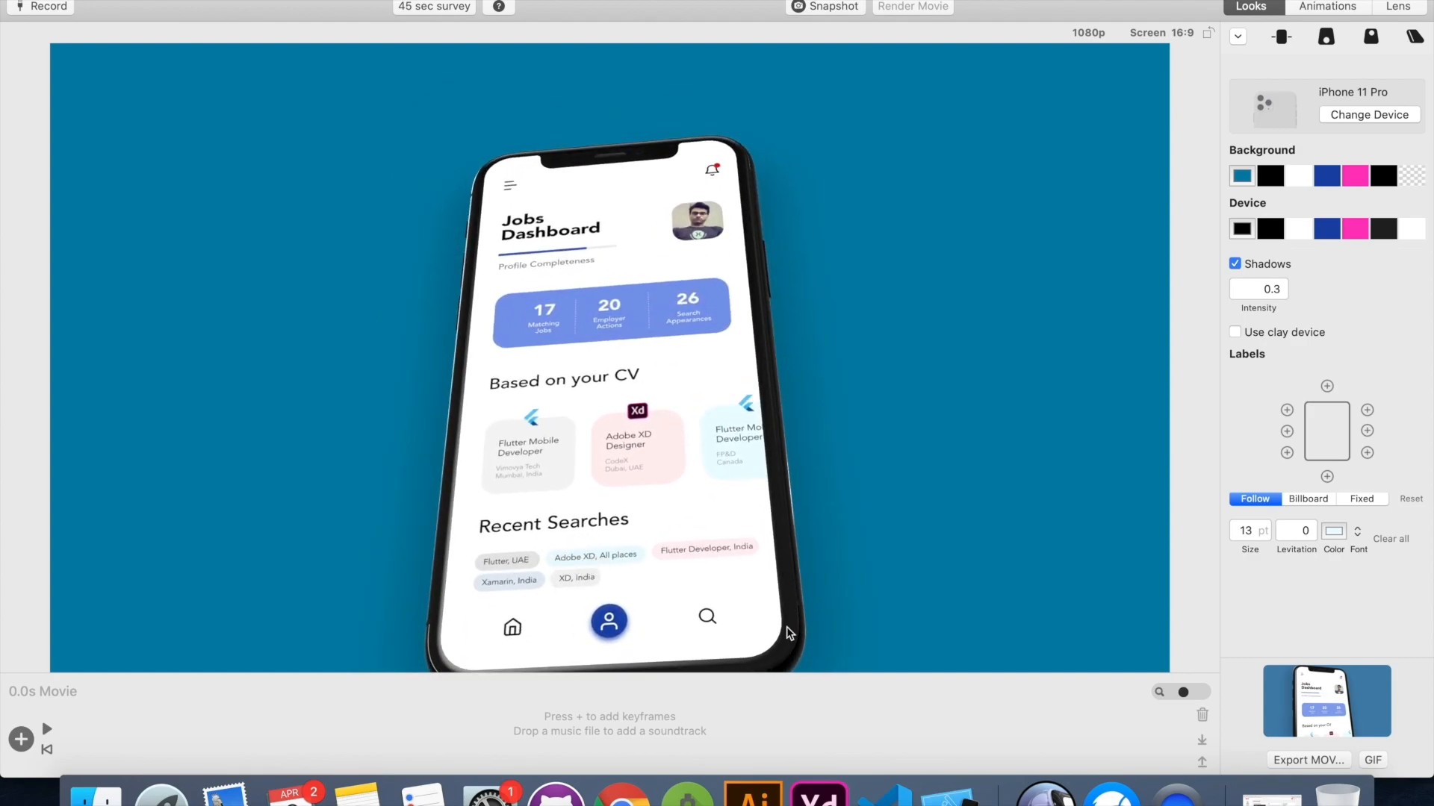
key("super+Tab")
Find "home" in the icon plugin and place the Feather home icon below the search chips
double_click(95, 115)
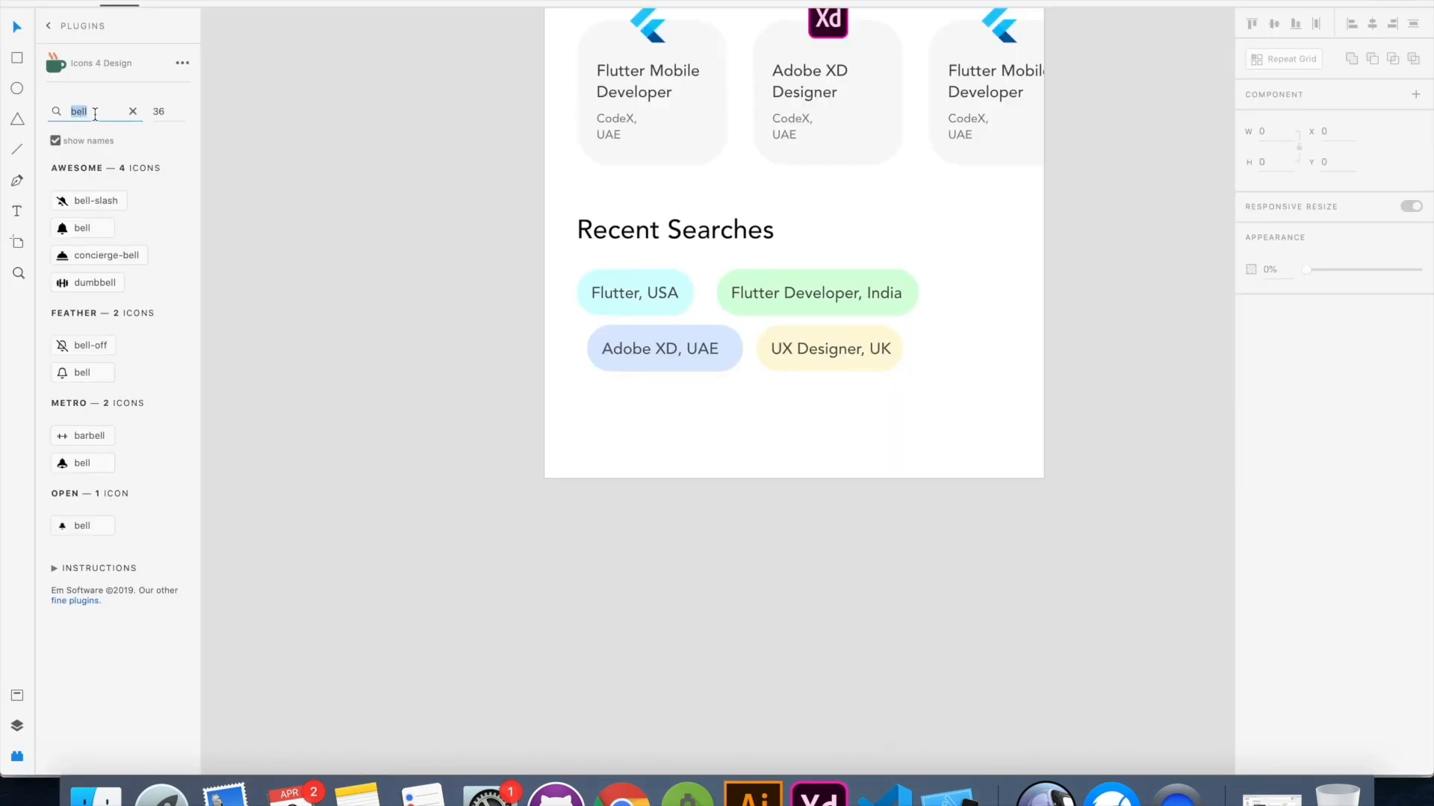
type("home")
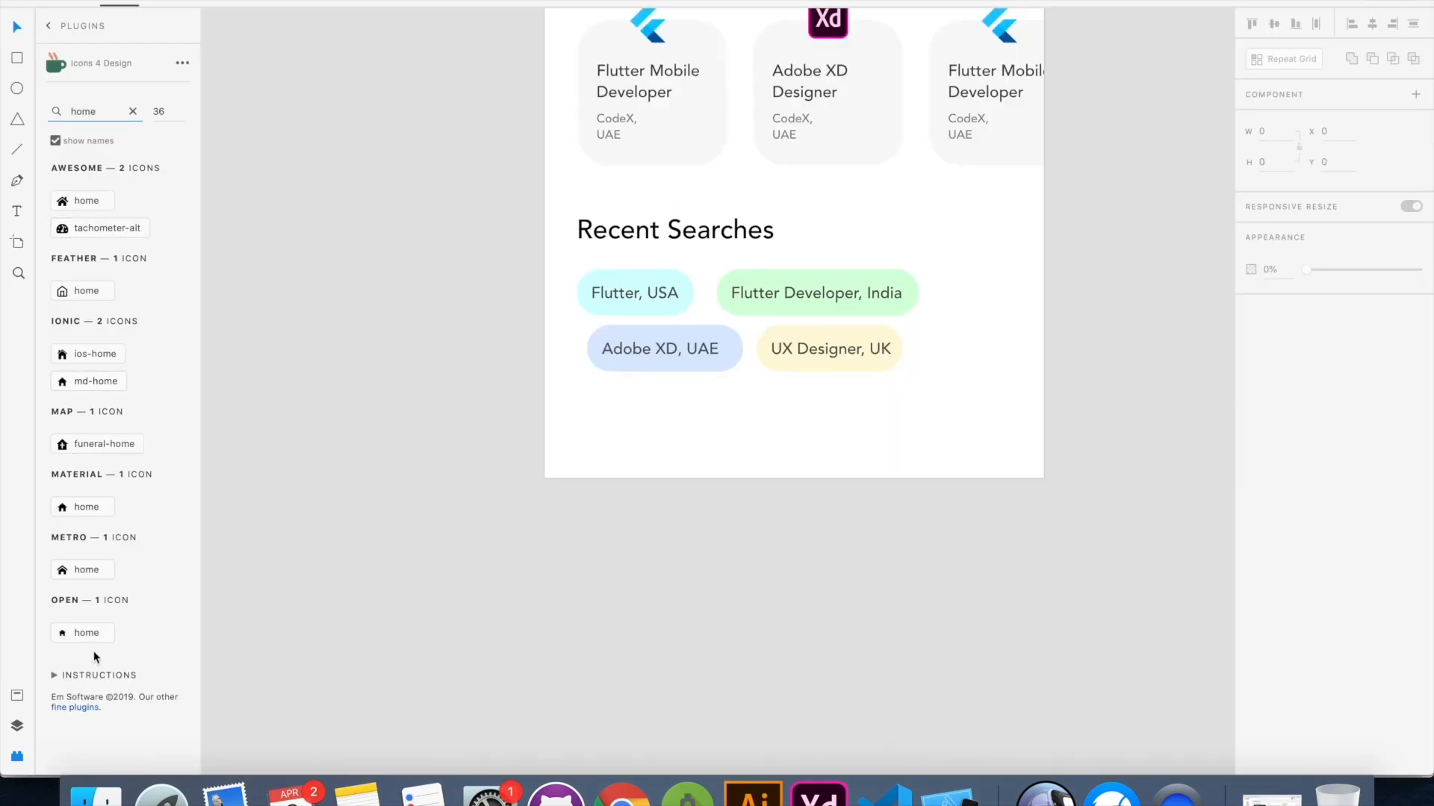
left_click(79, 293)
left_click_drag(724, 384, 763, 453)
left_click(522, 380)
left_click_drag(83, 202, 919, 445)
left_click(95, 203)
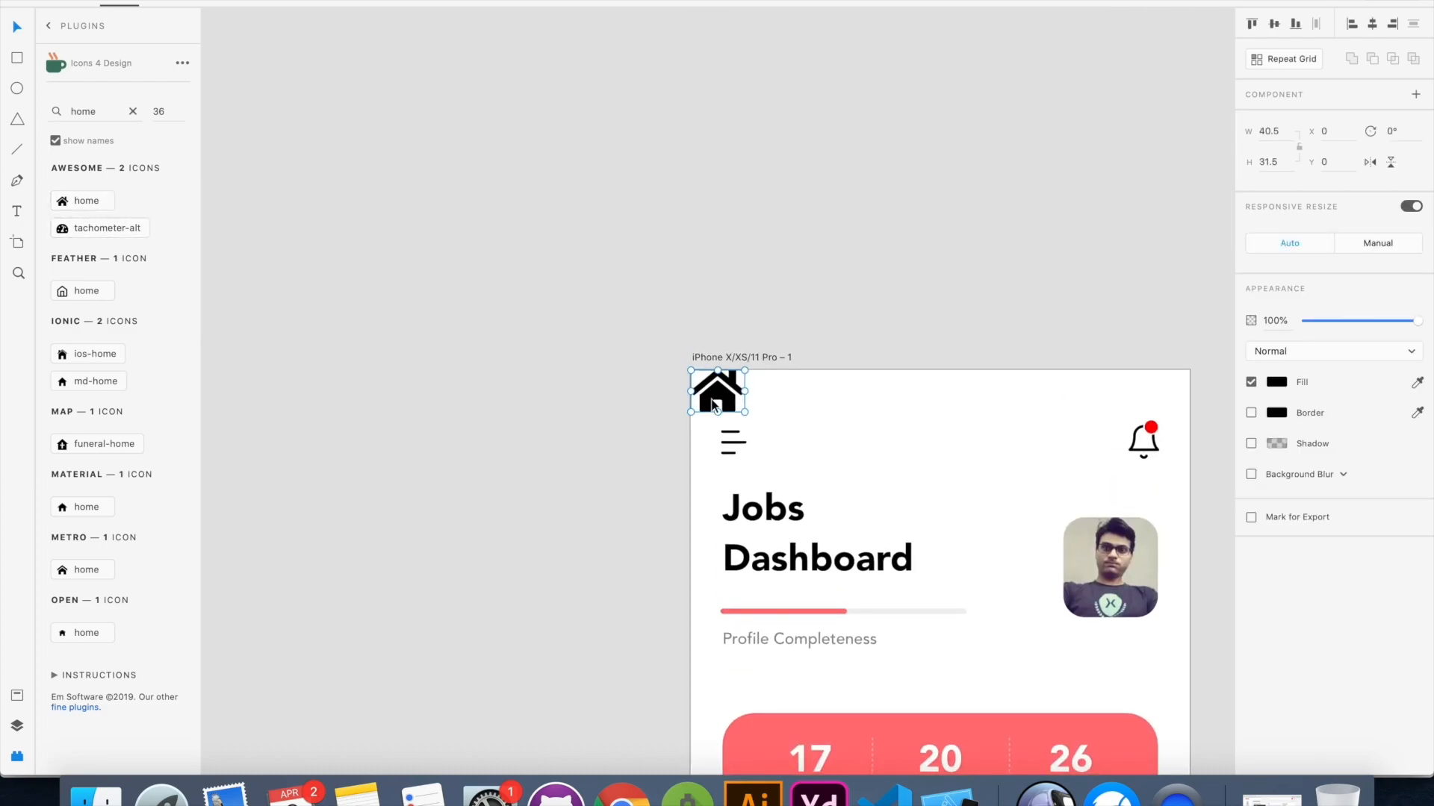
key("Delete")
Scale the home icon below the search chips down to about 18 by 20
scroll(746, 409, "down", 13)
scroll(747, 409, "right", 3)
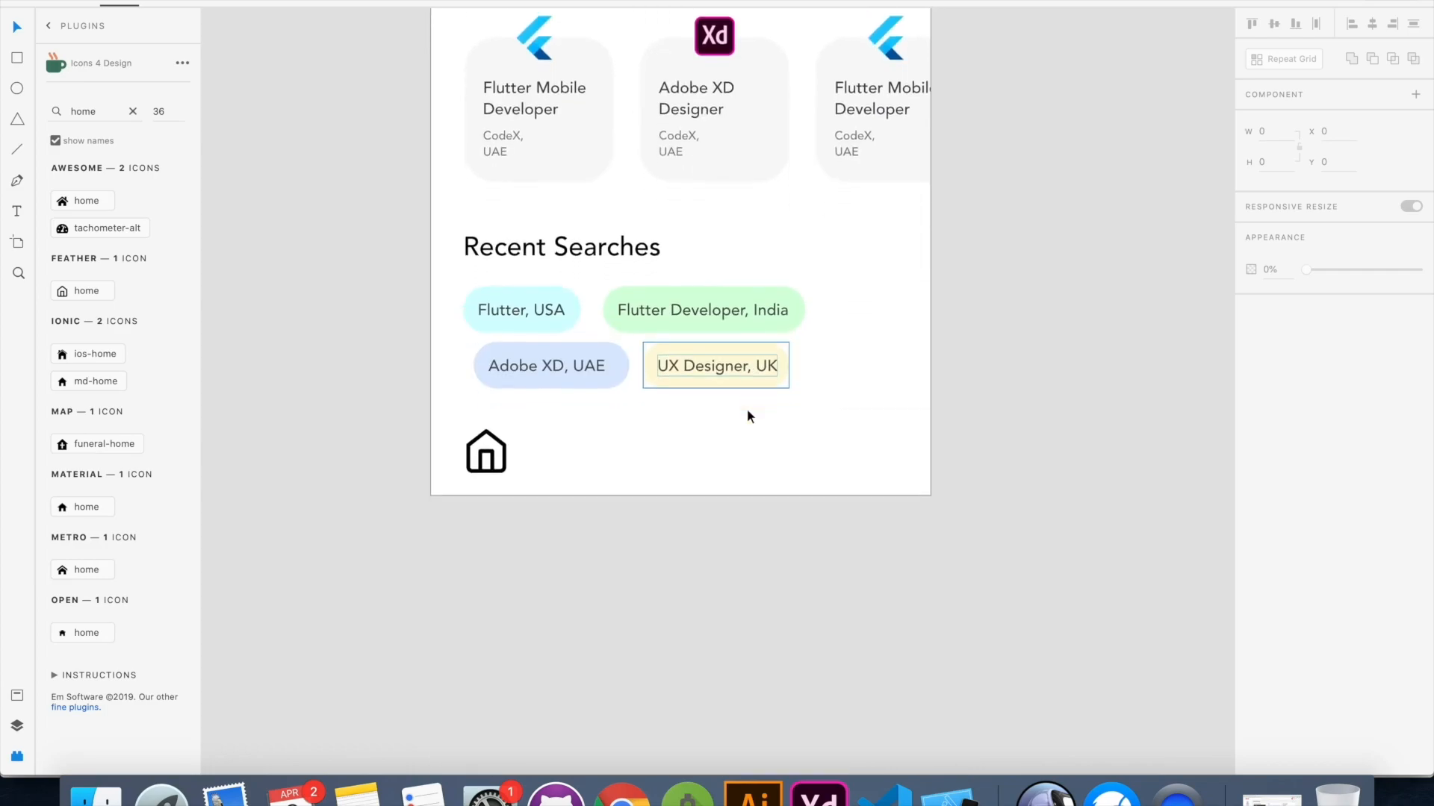
scroll(747, 411, "down", 1)
left_click(489, 420)
left_click_drag(504, 443, 493, 429)
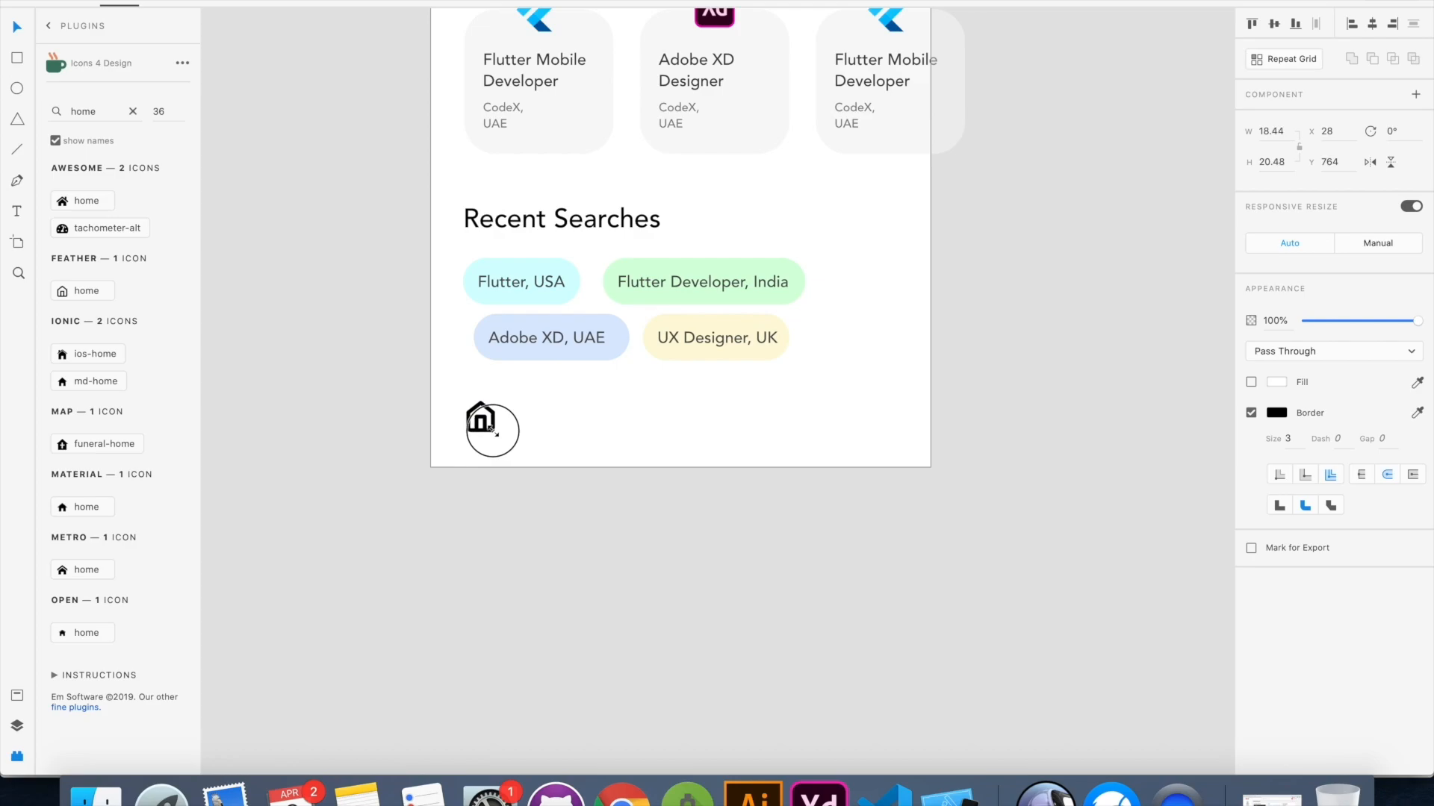
left_click_drag(493, 430, 495, 431)
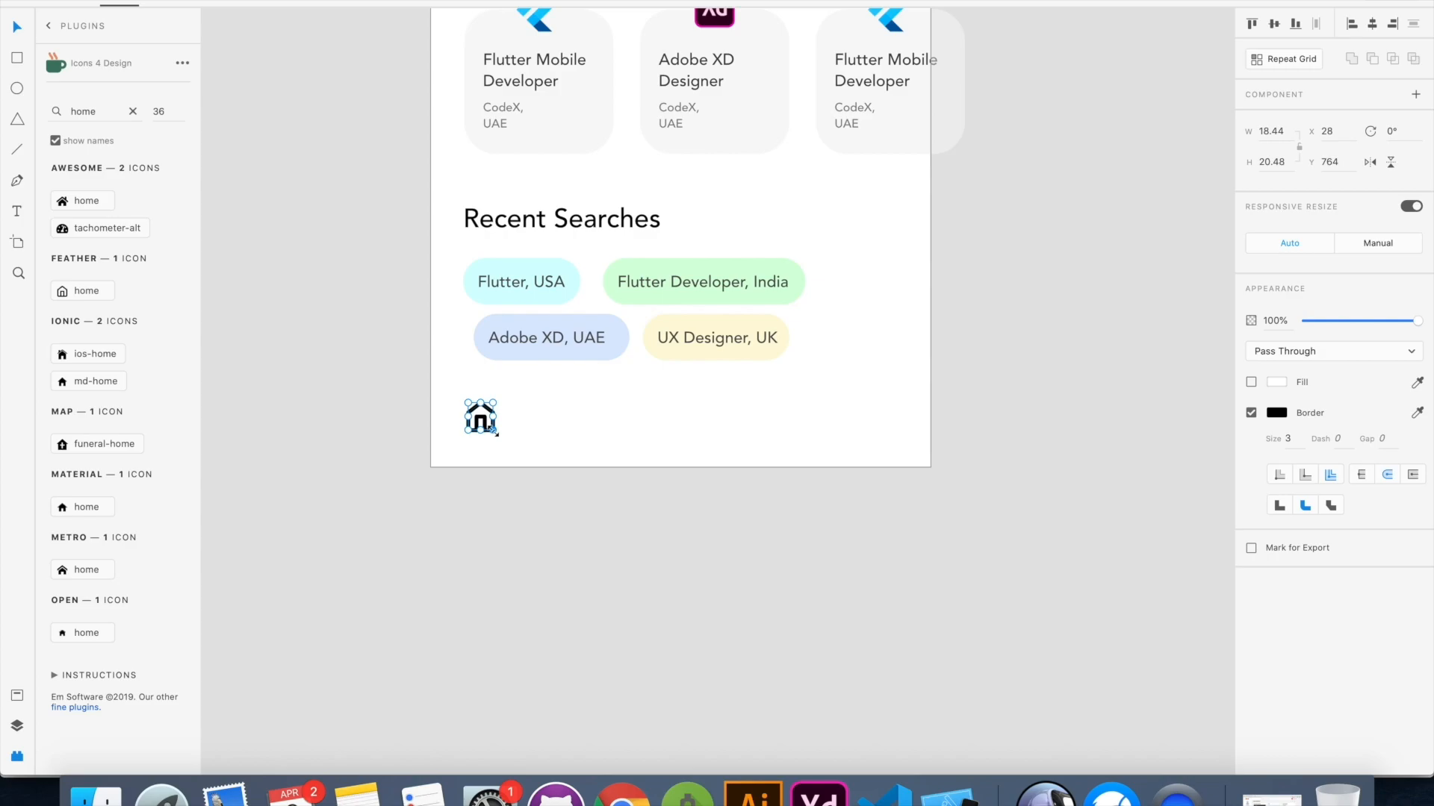
Find "user" in the icon plugin, place the outlined user icon at the artboard's bottom centre and shift the home icon inward
double_click(83, 112)
type("user")
scroll(118, 434, "down", 5)
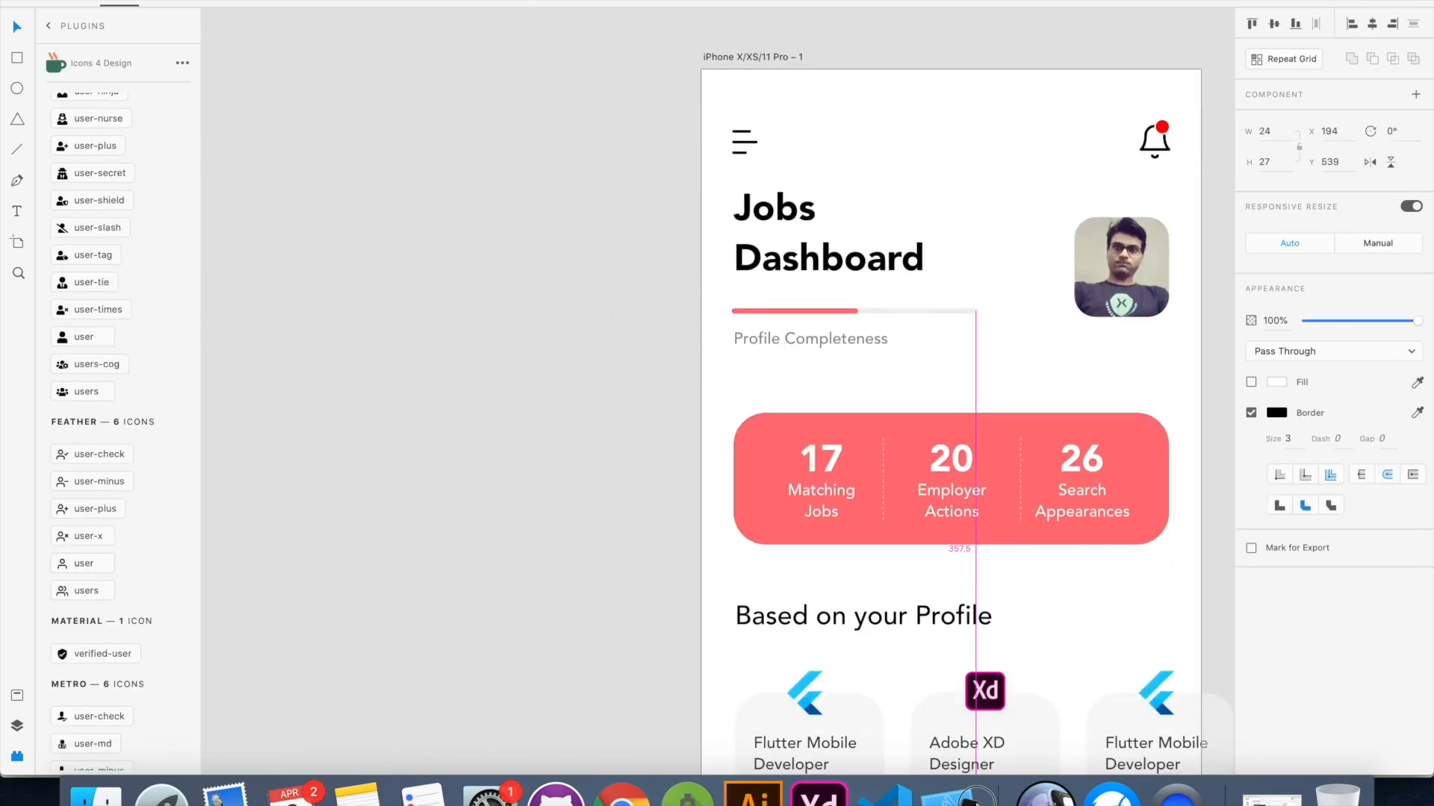
left_click_drag(977, 803, 963, 595)
left_click_drag(955, 592, 952, 590)
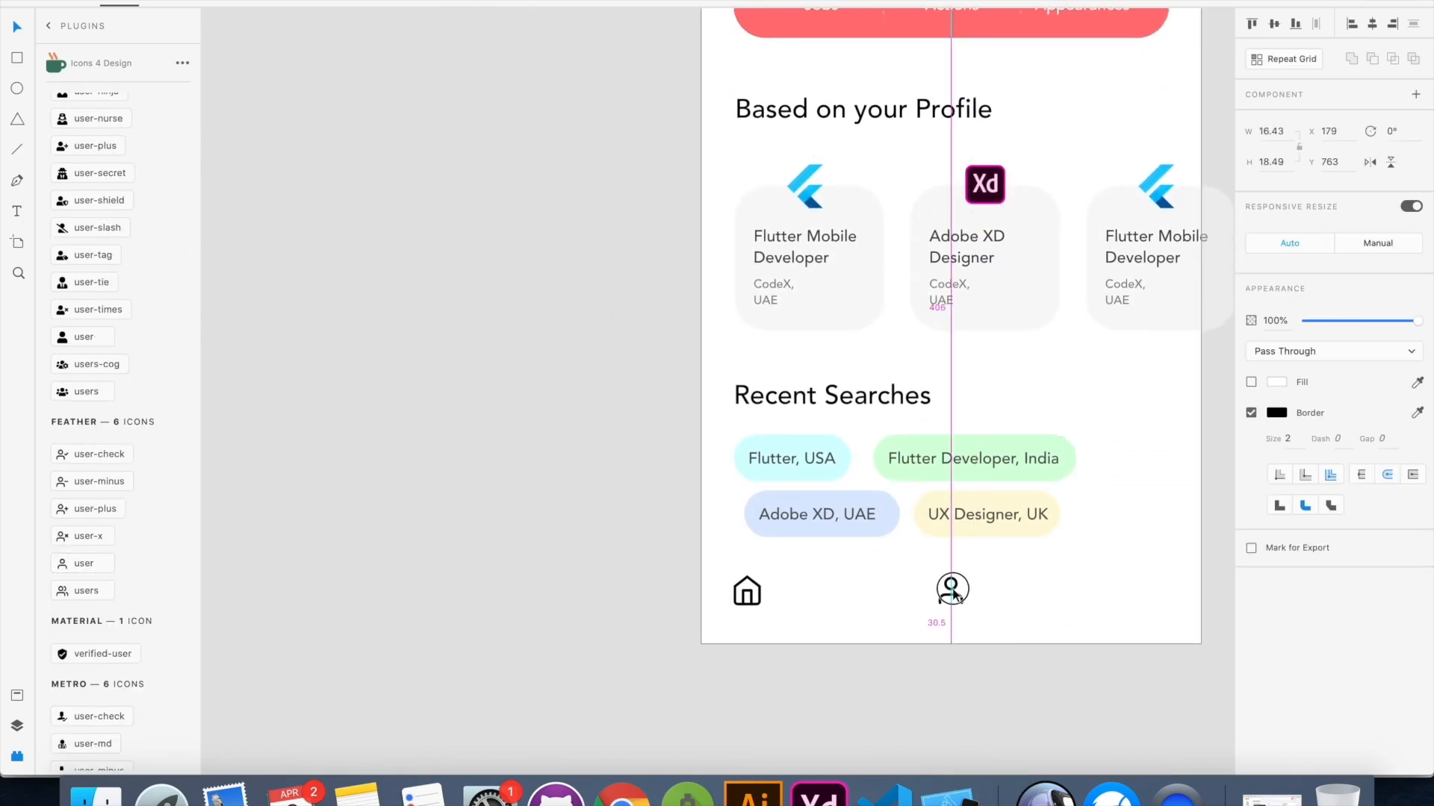
left_click_drag(750, 591, 787, 589)
Find "search" in the icon plugin and place the magnifier icon to the right of the user icon
double_click(83, 111)
type("search")
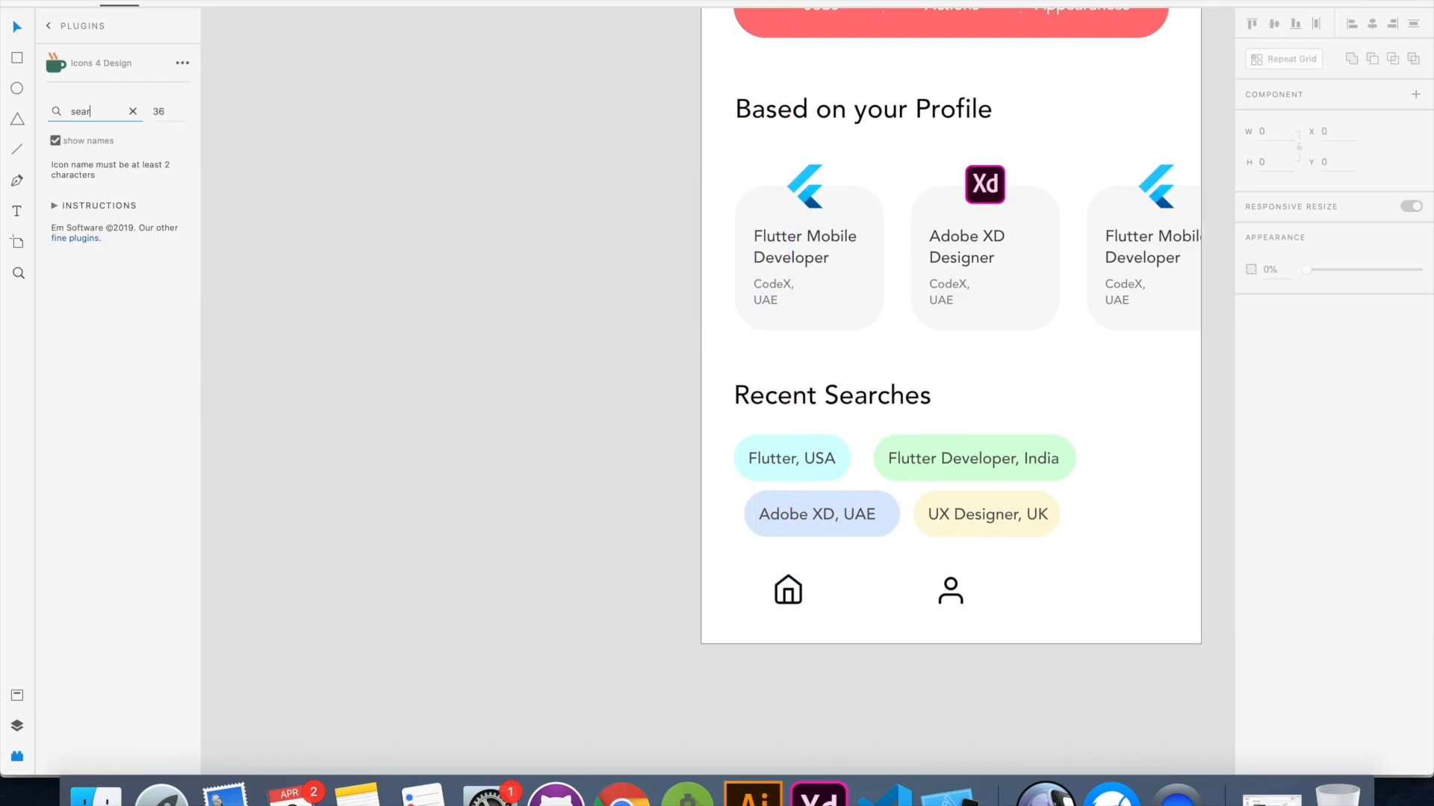
scroll(119, 433, "down", 1)
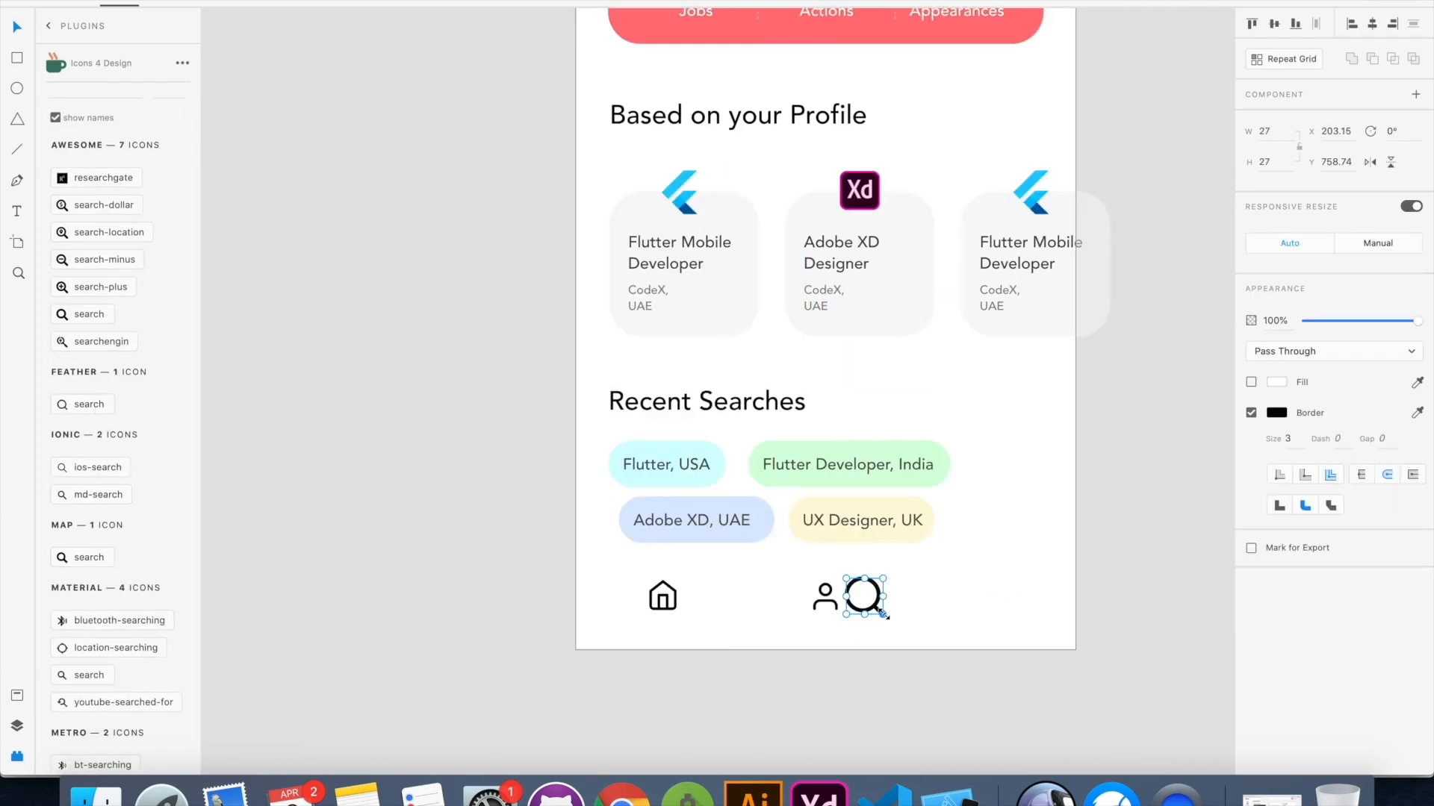
left_click_drag(884, 614, 1013, 593)
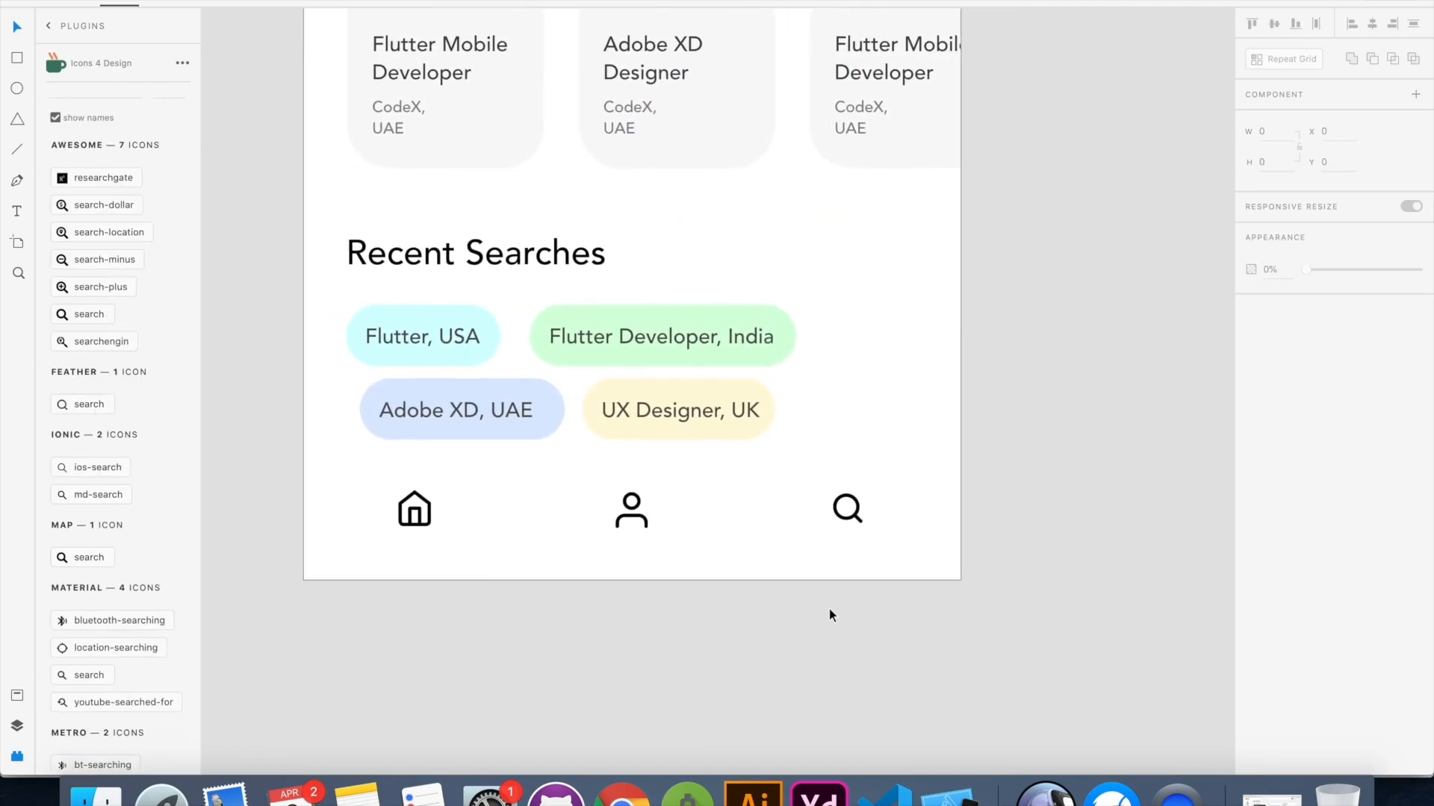
scroll(829, 608, "left", 1)
scroll(648, 517, "down", 2)
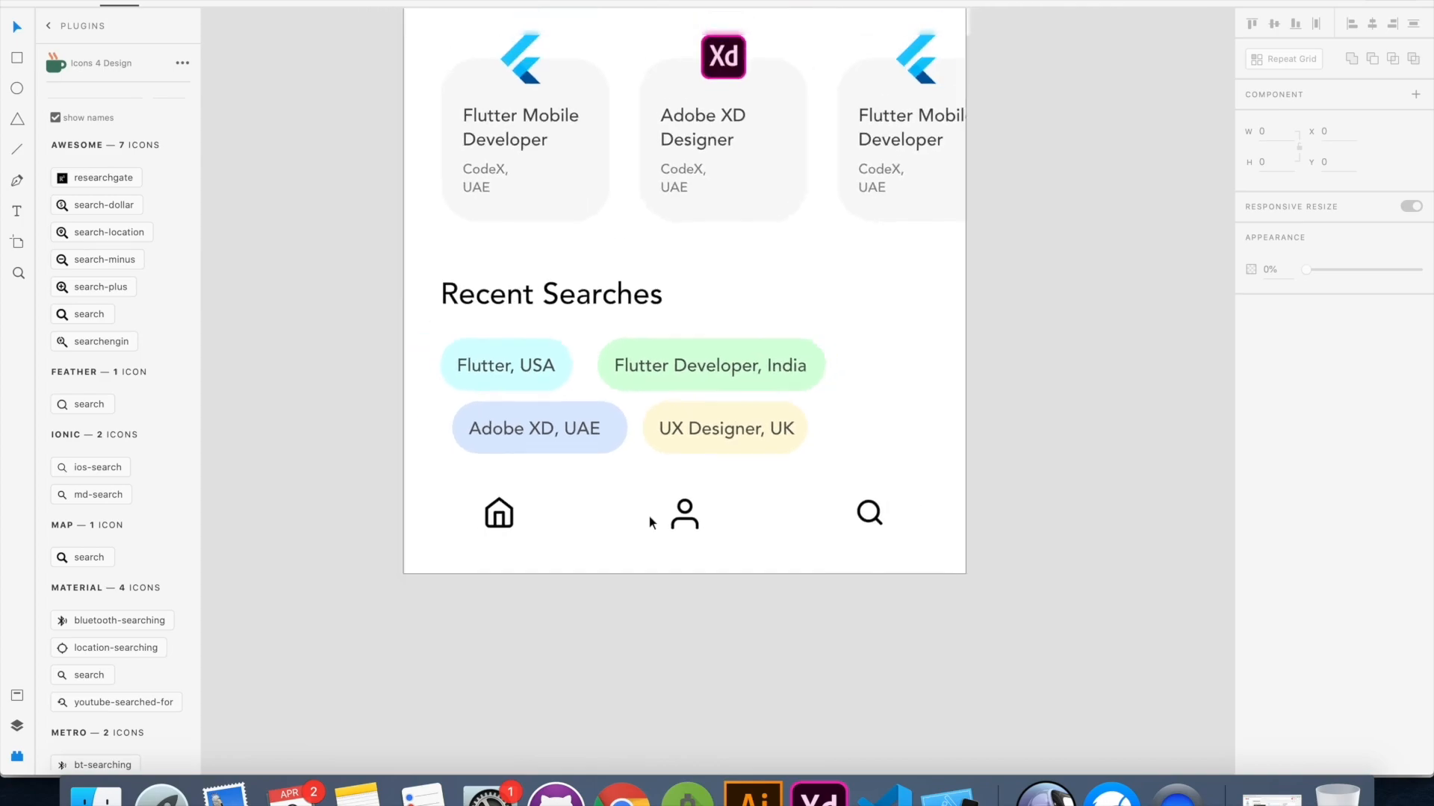
Draw a circle over the home icon, send it behind the icon and resize it to 42 by 42
scroll(648, 517, "up", 2)
left_click(16, 89)
left_click_drag(427, 472, 528, 562)
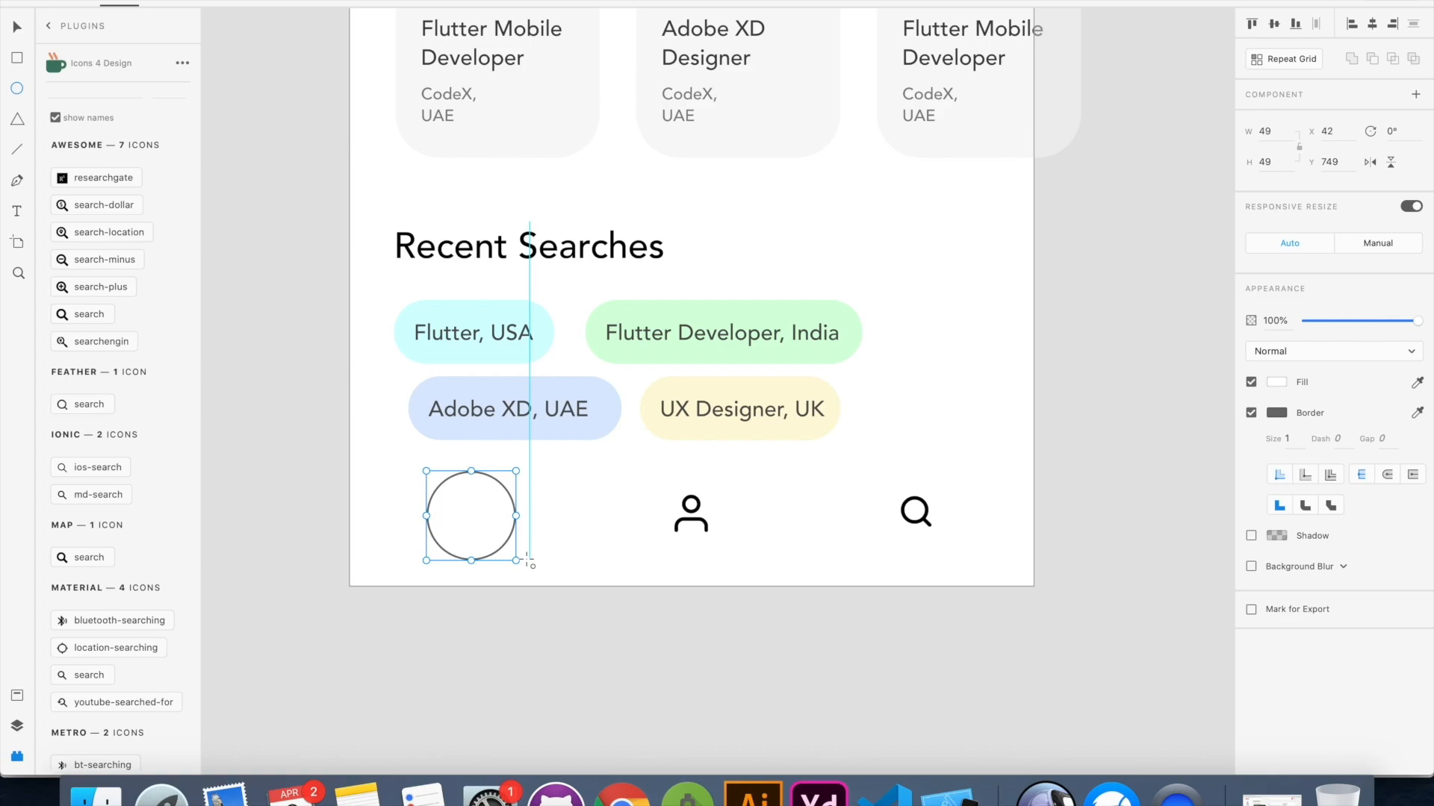
key("v")
left_click_drag(504, 492, 499, 490)
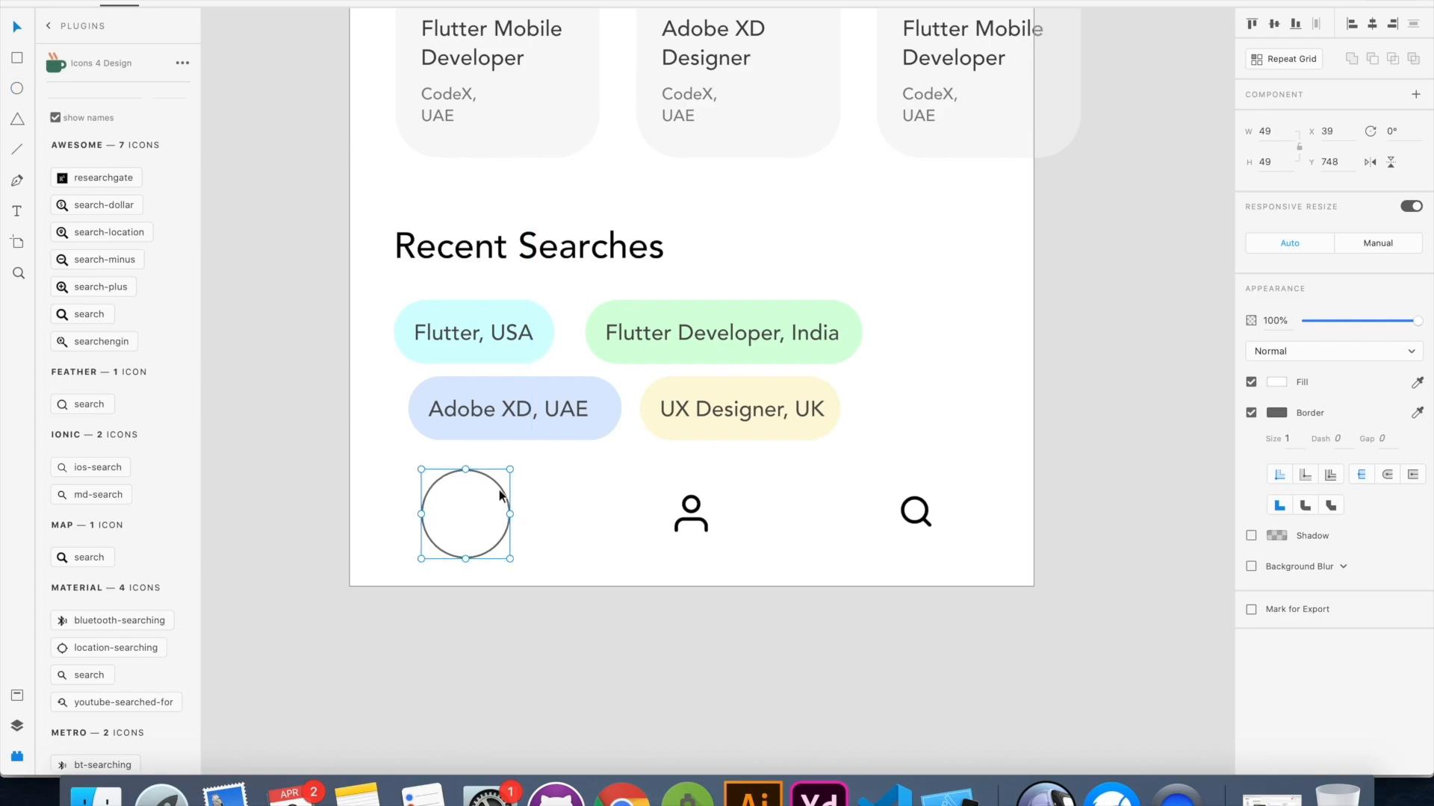
key("super+shift+[")
left_click_drag(510, 469, 503, 475)
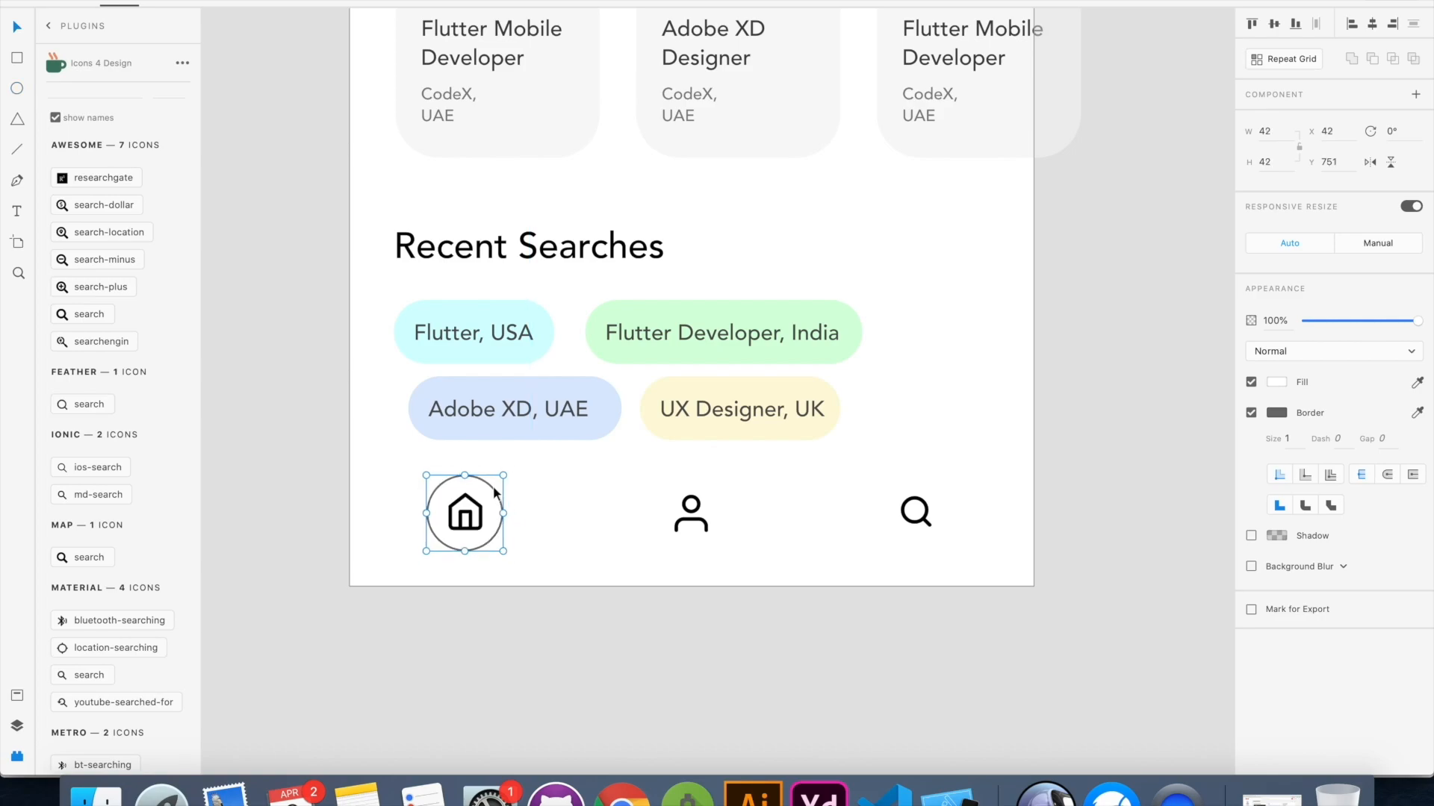
Remove the border of the circle behind the home icon and fill it with the red sampled from the statistics card
left_click(1251, 412)
left_click(1277, 383)
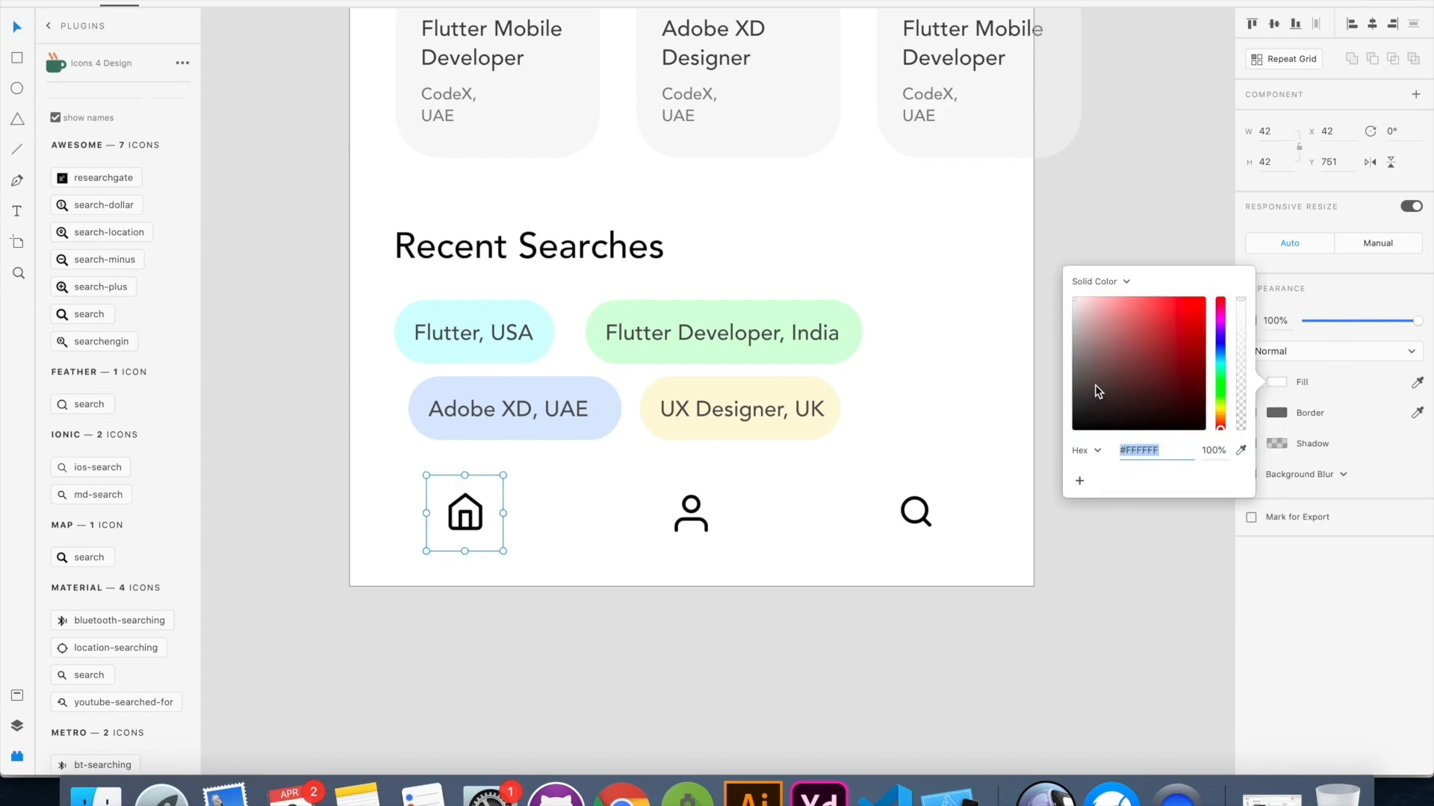
mouse_move(1112, 371)
left_mouse_down()
mouse_move(1091, 343)
mouse_move(1060, 339)
left_mouse_up()
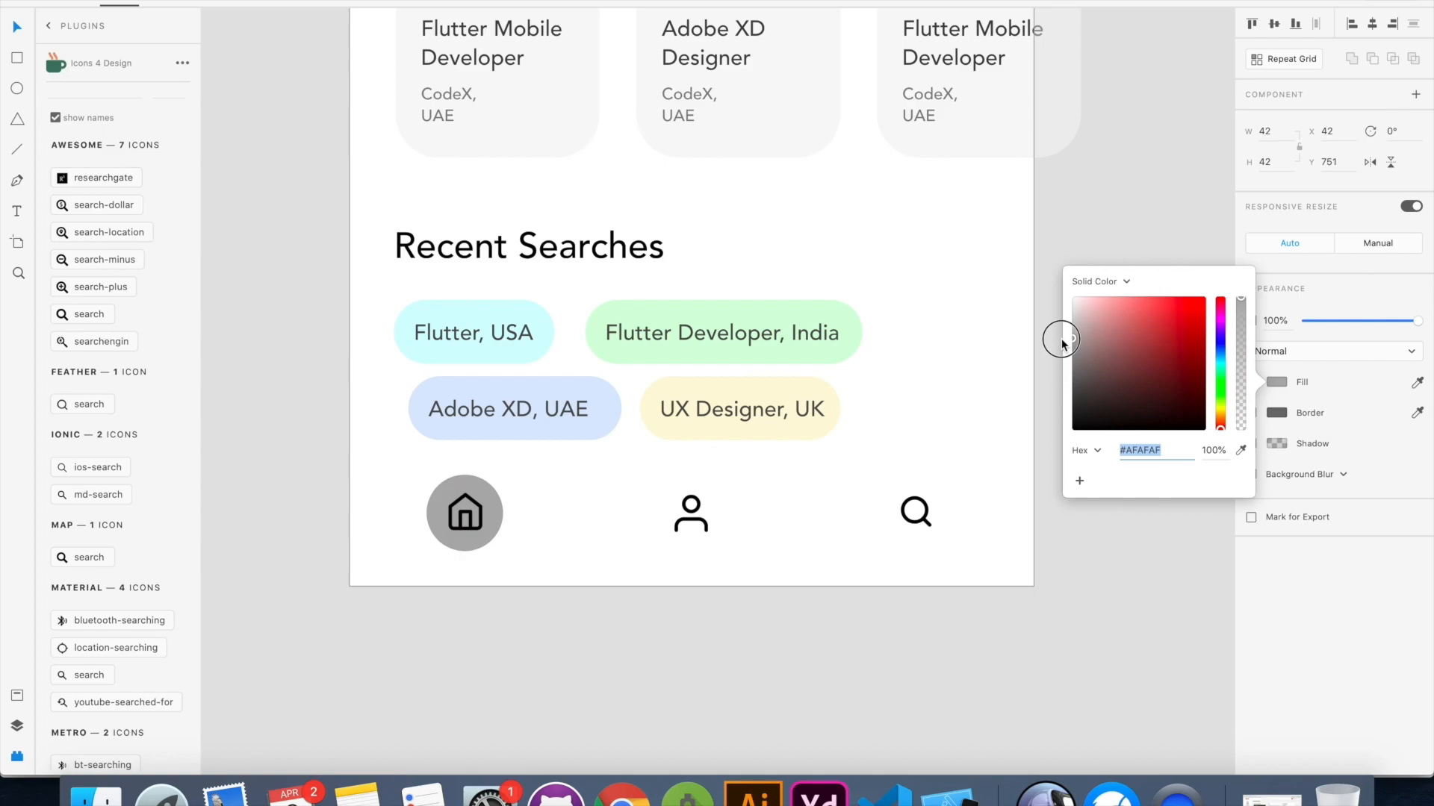
scroll(889, 347, "up", 10)
left_click(1240, 451)
left_click(672, 150)
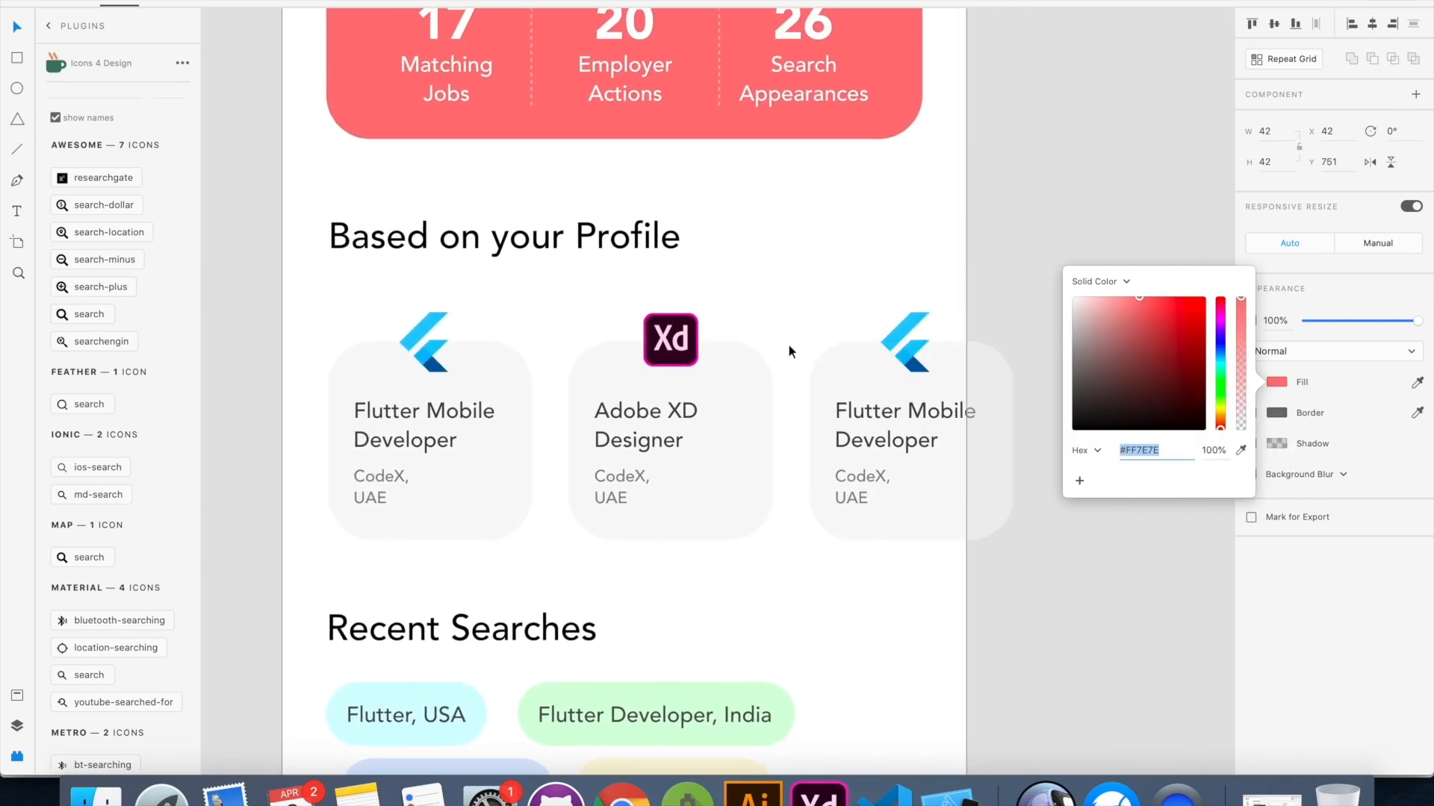
scroll(790, 343, "down", 15)
left_click(563, 351)
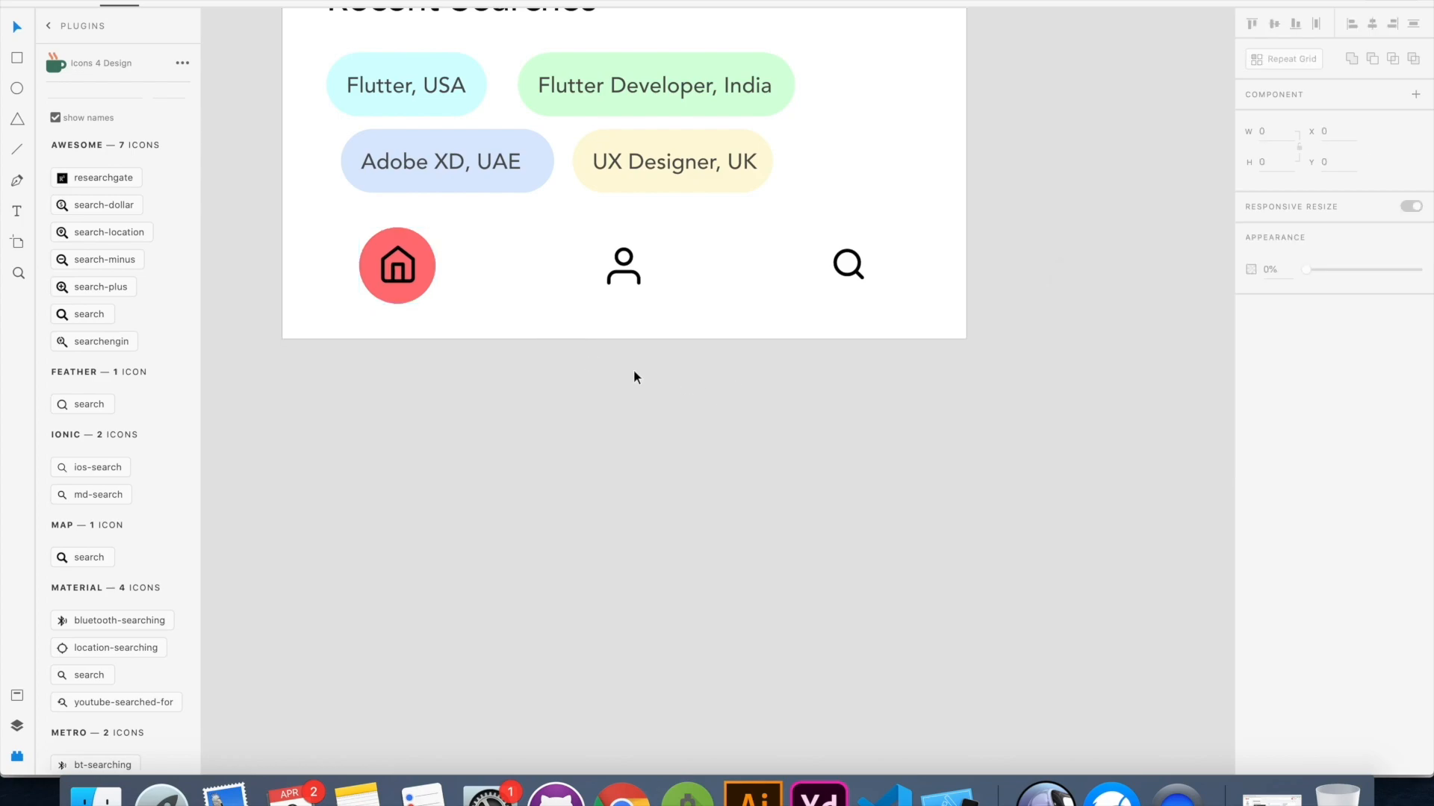
Recolour the home icon's outline near-white so it contrasts with the red circle
left_click(403, 265)
left_click(1251, 384)
left_click(1252, 384)
left_click(1277, 413)
left_click_drag(1082, 433, 1043, 327)
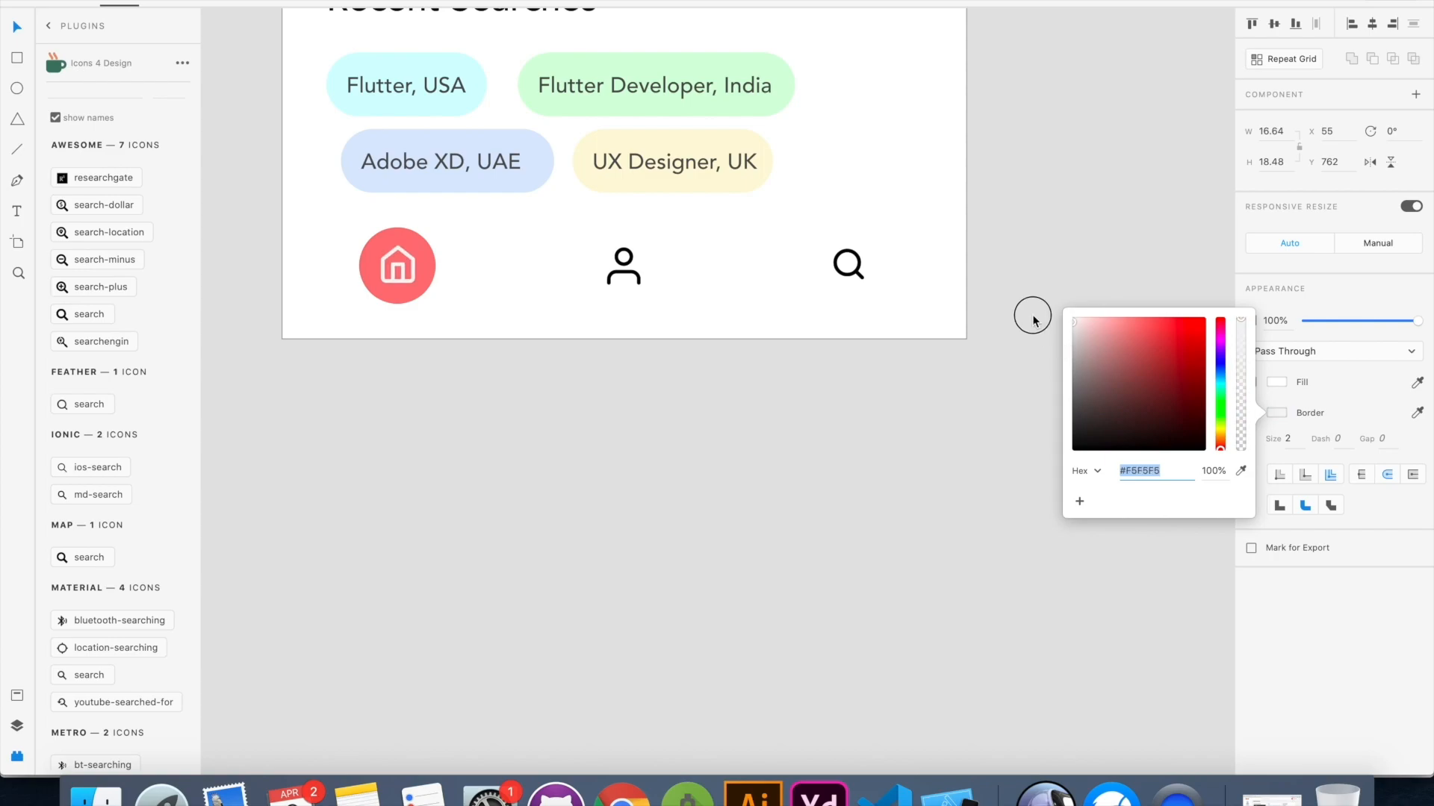
left_click(682, 429)
Review the complete Jobs Dashboard artboard from the header to the bottom navigation bar
key("super+0")
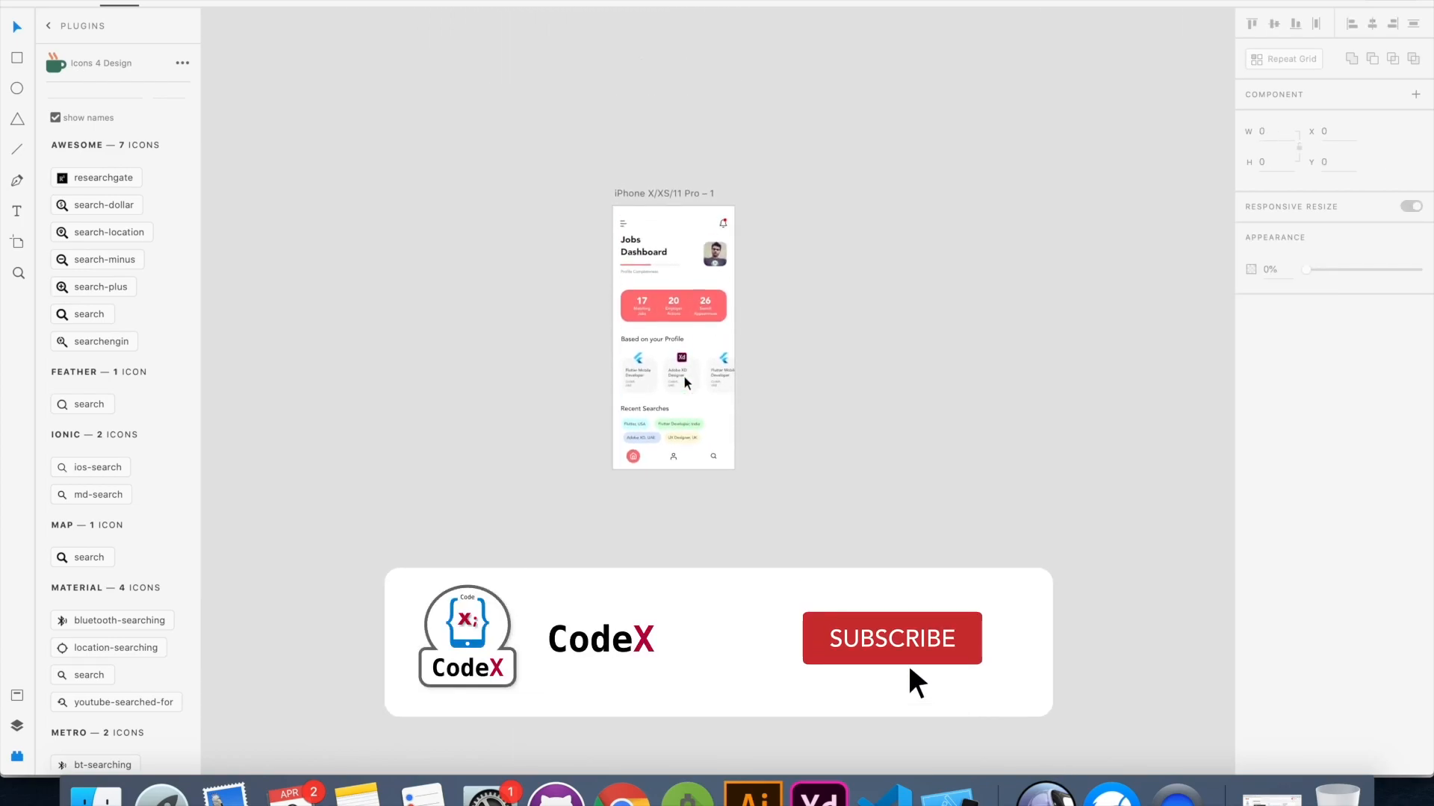
scroll(754, 418, "up", 5)
scroll(755, 418, "up", 2)
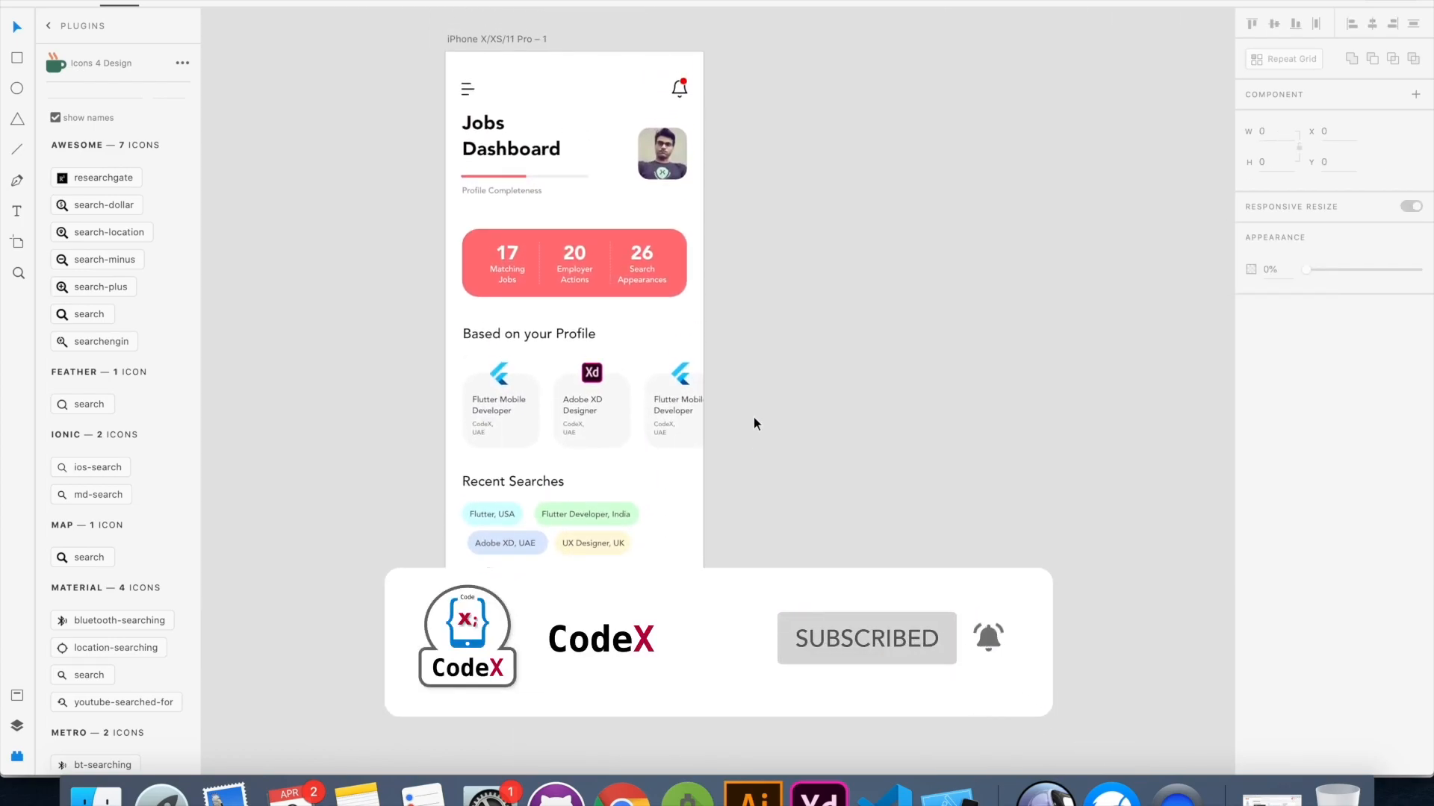
scroll(754, 417, "left", 2)
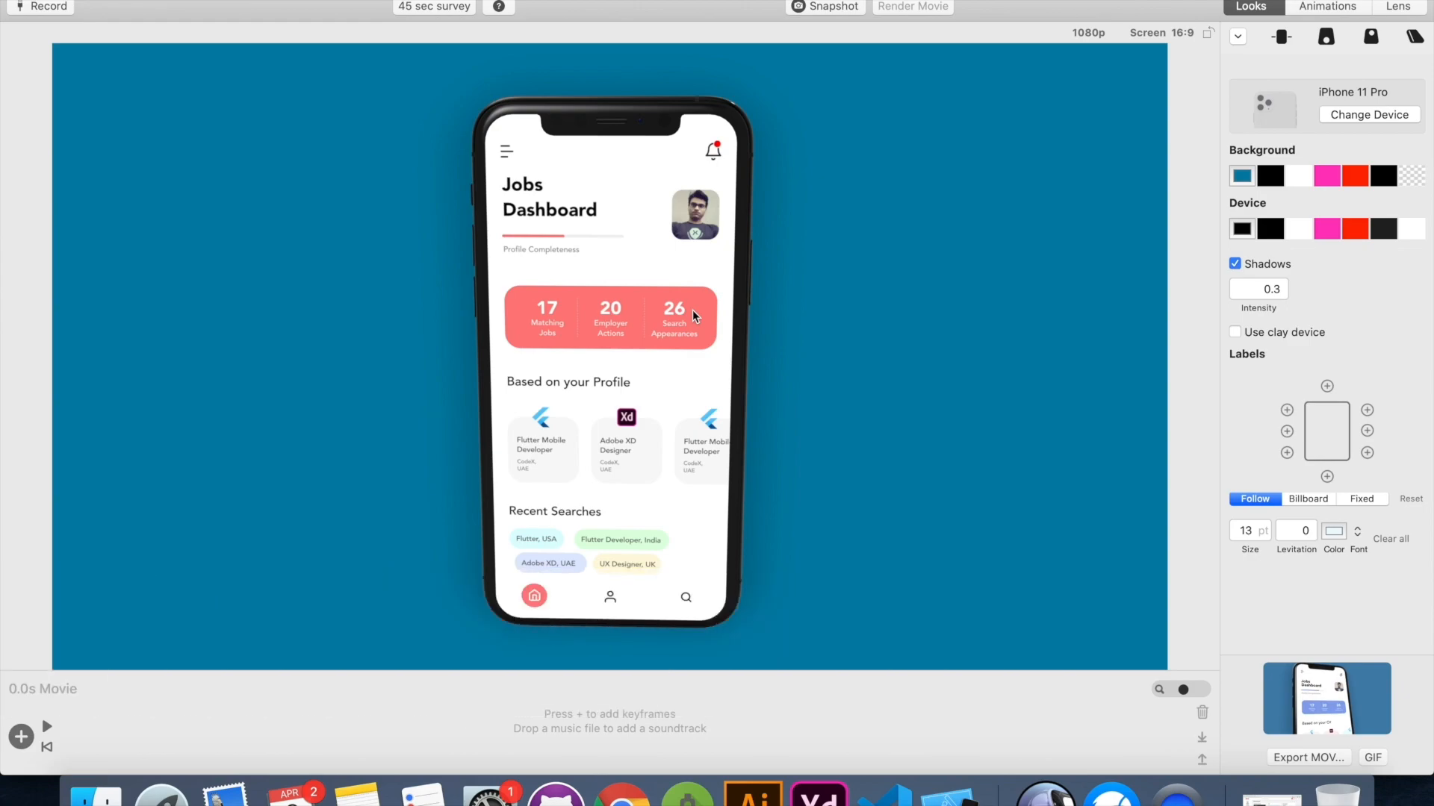
Rotate the 3D iPhone 11 Pro mockup showing the Jobs Dashboard so the phone is turned slightly to one side
mouse_move(602, 364)
left_mouse_down()
mouse_move(709, 347)
mouse_move(602, 356)
left_mouse_up()
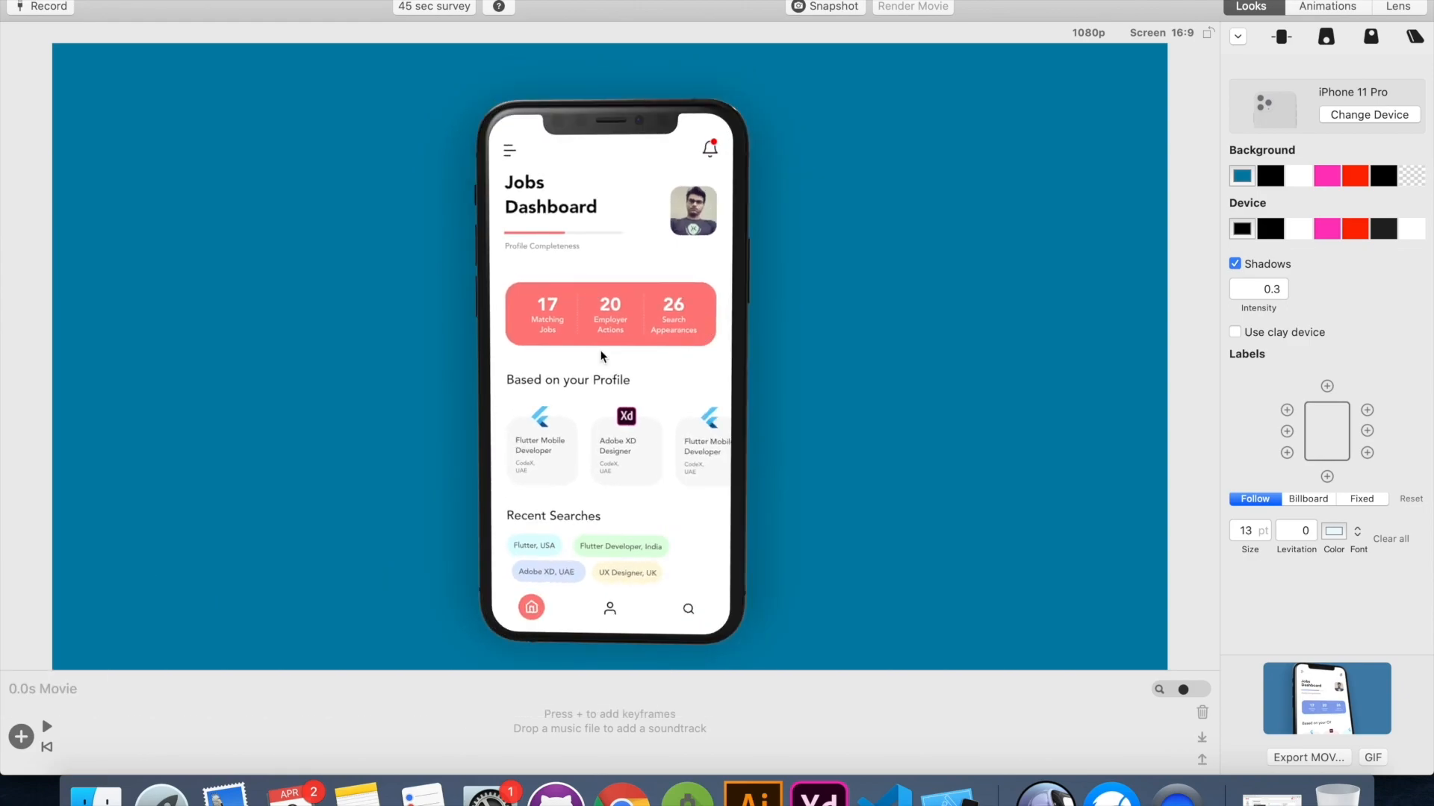
left_click_drag(520, 408, 1220, 410)
left_click_drag(650, 422, 815, 407)
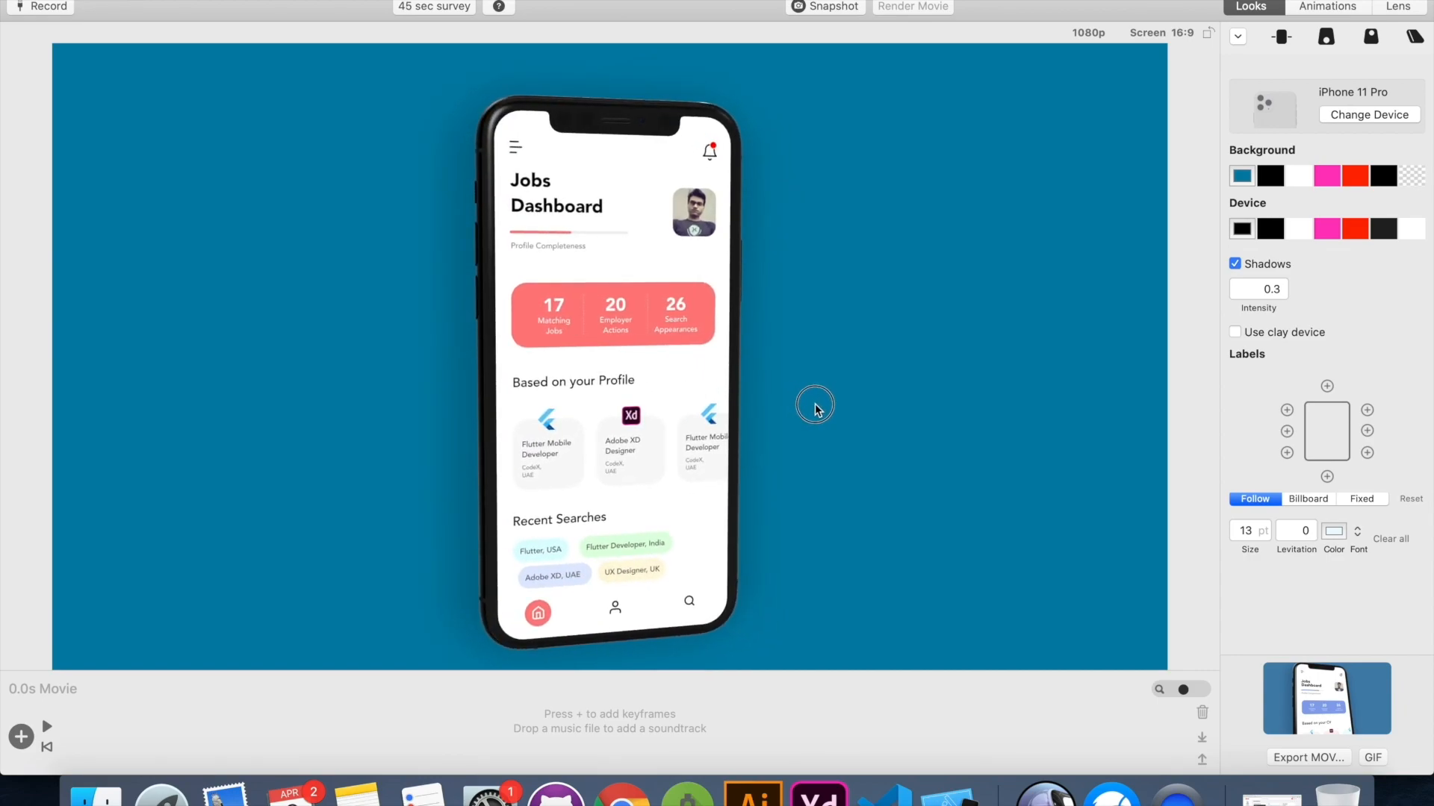
left_click_drag(814, 408, 828, 410)
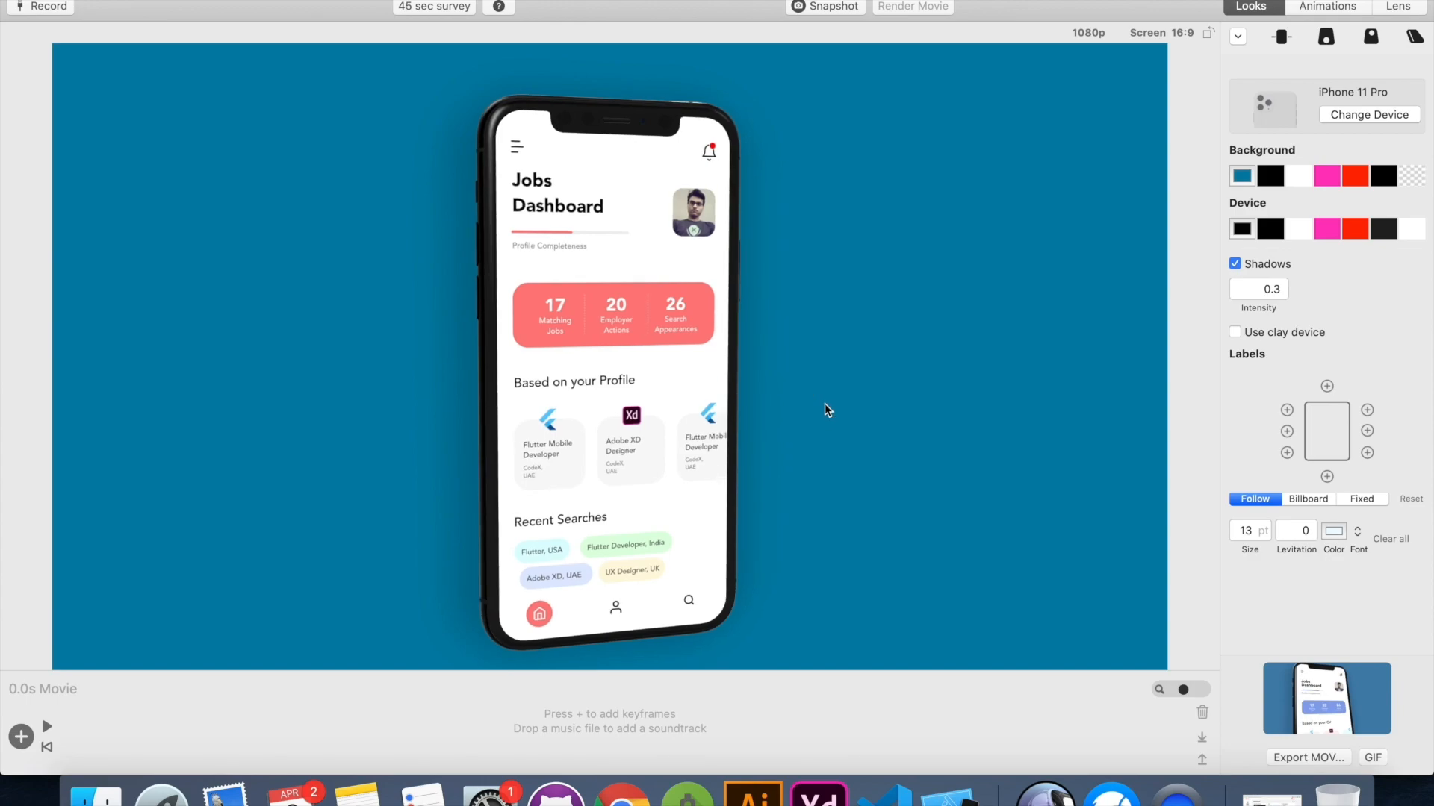